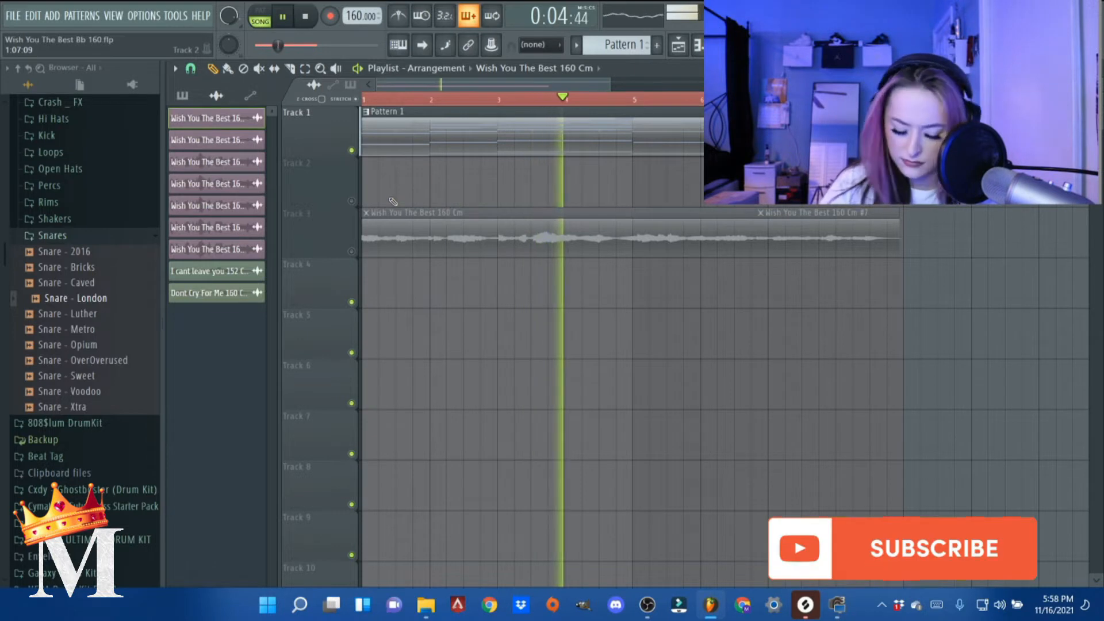
- Stop playback and show all channels in the channel rack
{"action": "key", "text": "XF86AudioRaiseVolume"}
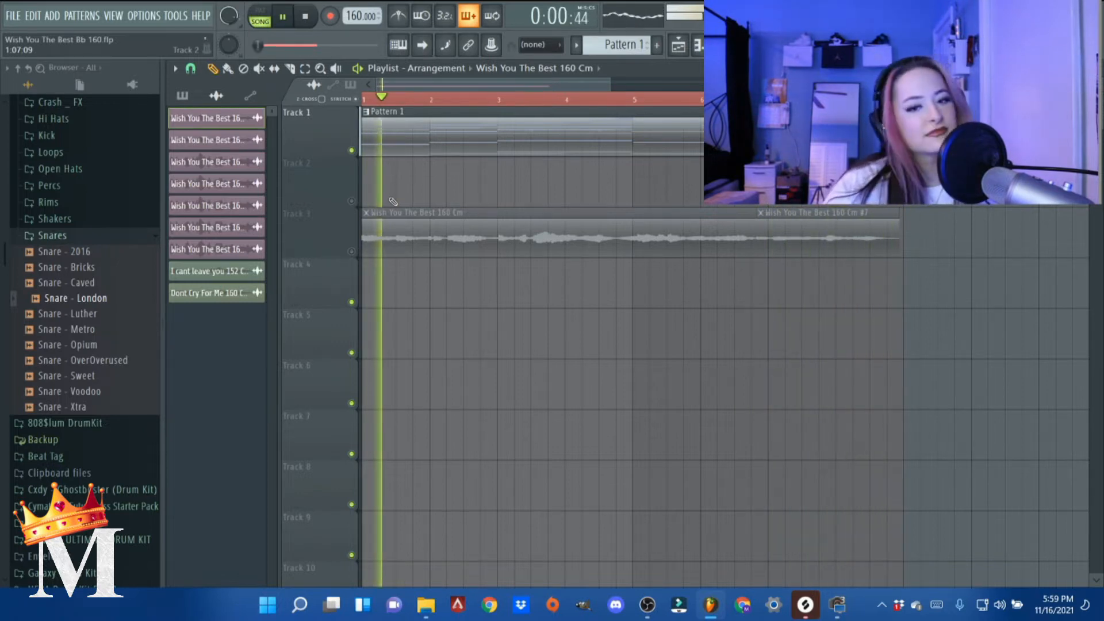
{"action": "key", "text": "space"}
{"action": "left_click", "coordinate": [690, 49]}
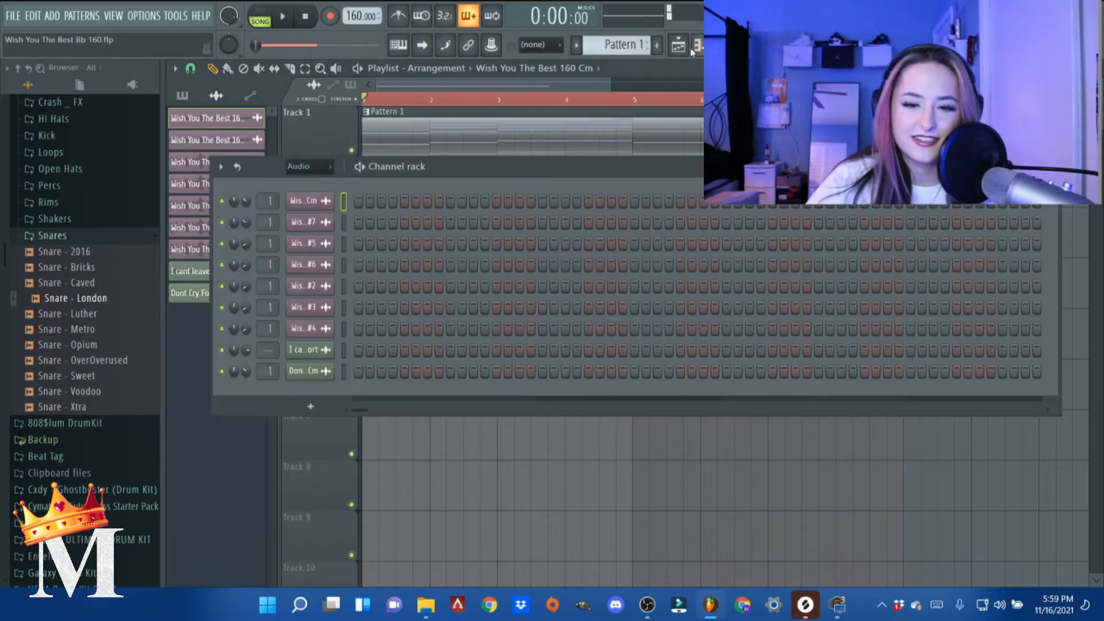
{"action": "left_click", "coordinate": [318, 181]}
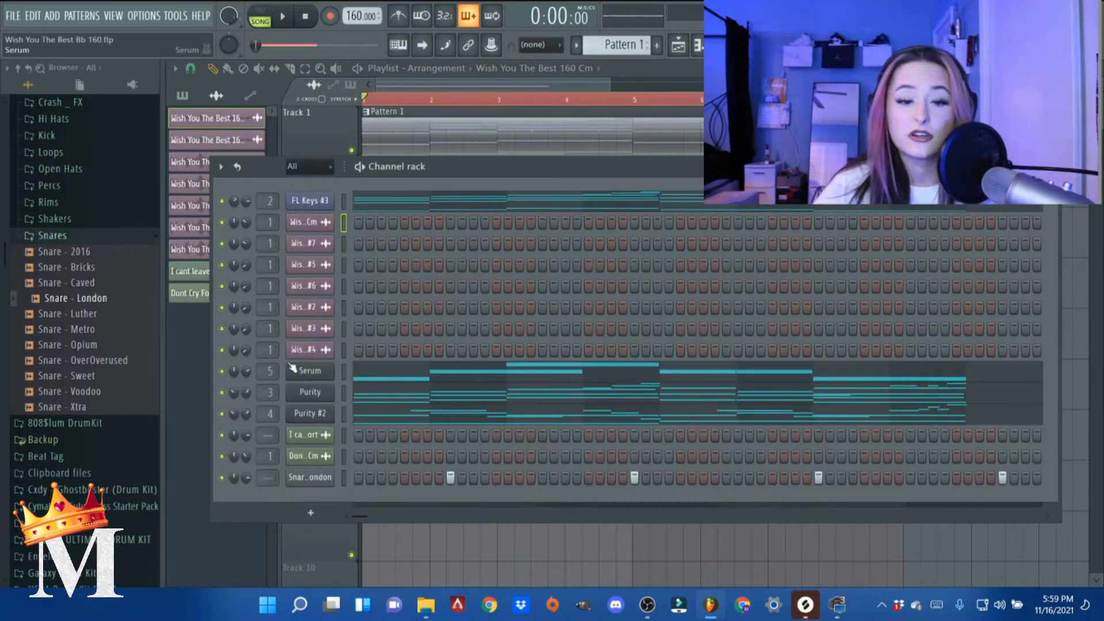
- Open the FL Keys #3 pattern in the piano roll and examine its chord and bass notes
{"action": "left_click", "coordinate": [345, 202]}
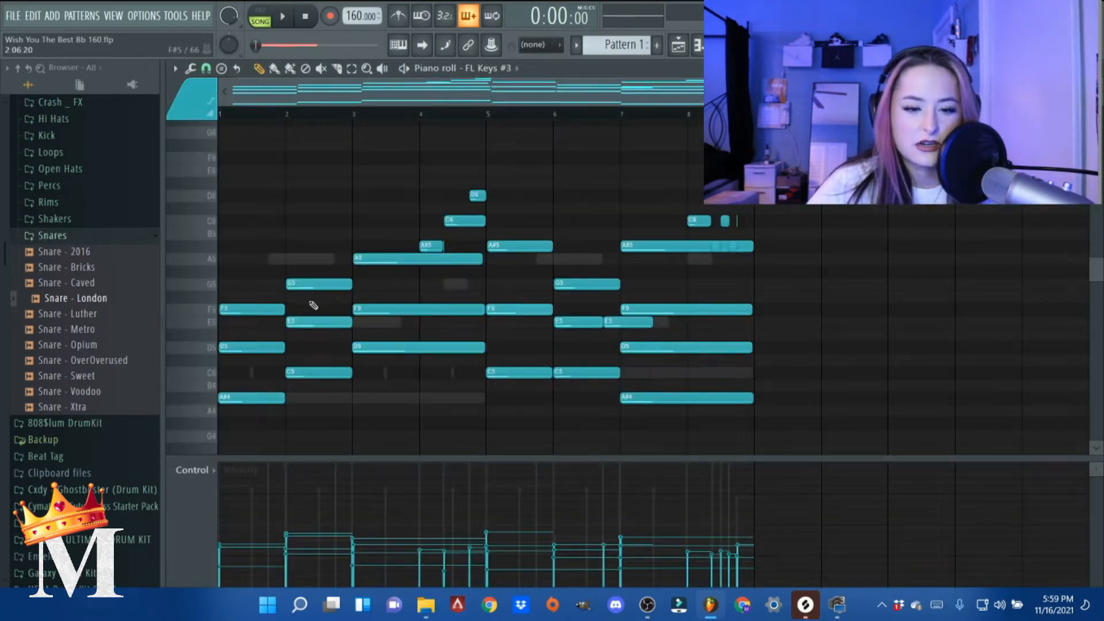
{"action": "scroll", "coordinate": [324, 259], "scroll_direction": "down", "scroll_amount": 3}
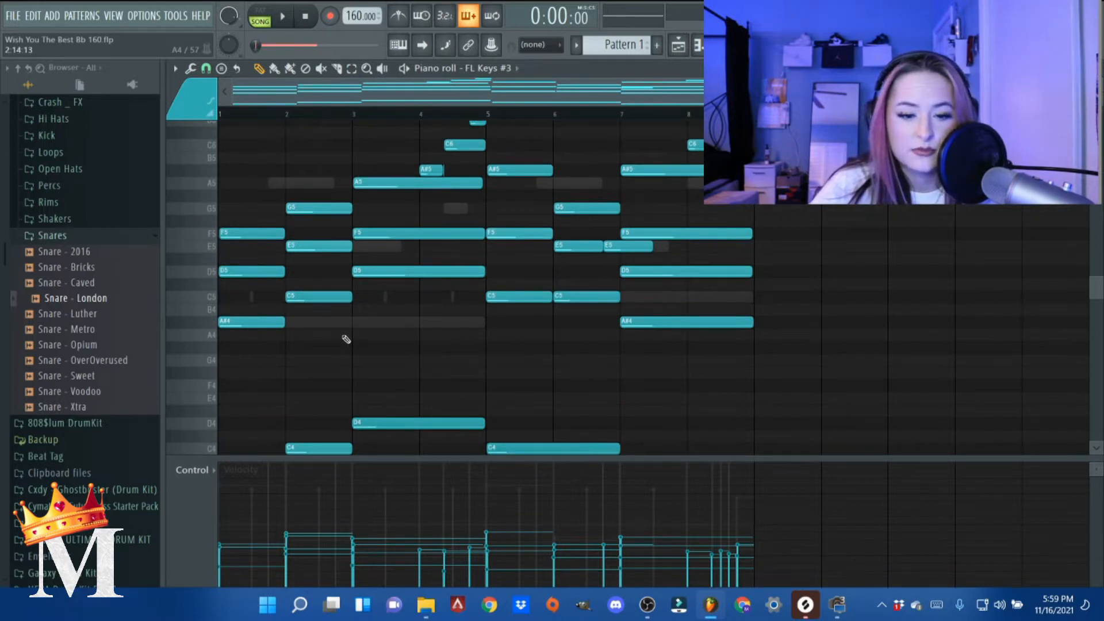
{"action": "scroll", "coordinate": [346, 339], "scroll_direction": "up", "scroll_amount": 1}
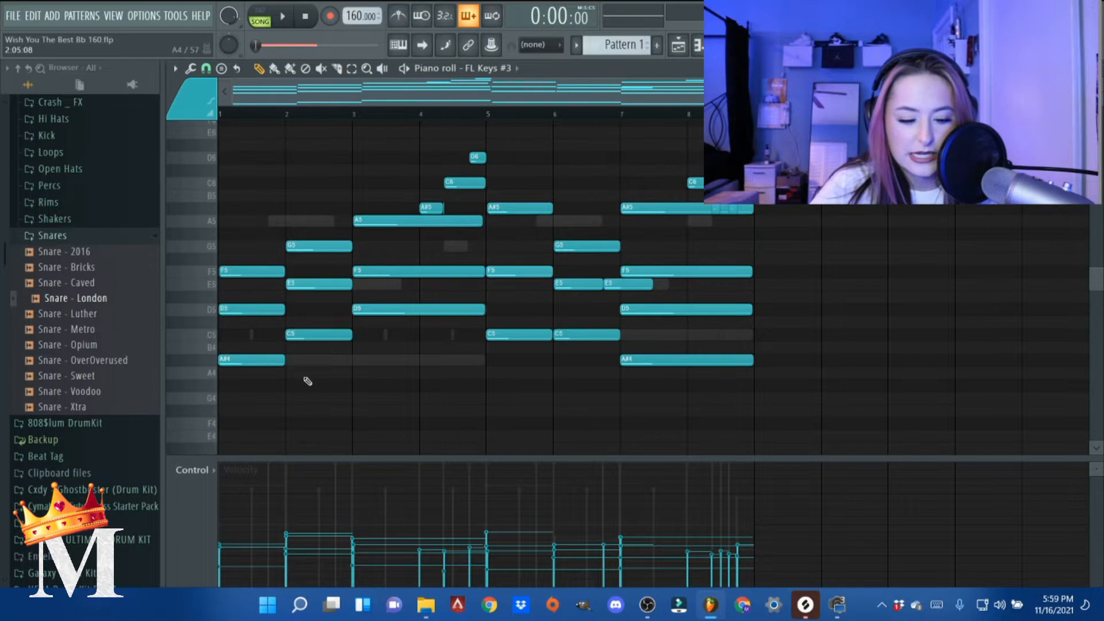
{"action": "left_click", "coordinate": [316, 360]}
{"action": "right_click", "coordinate": [328, 360]}
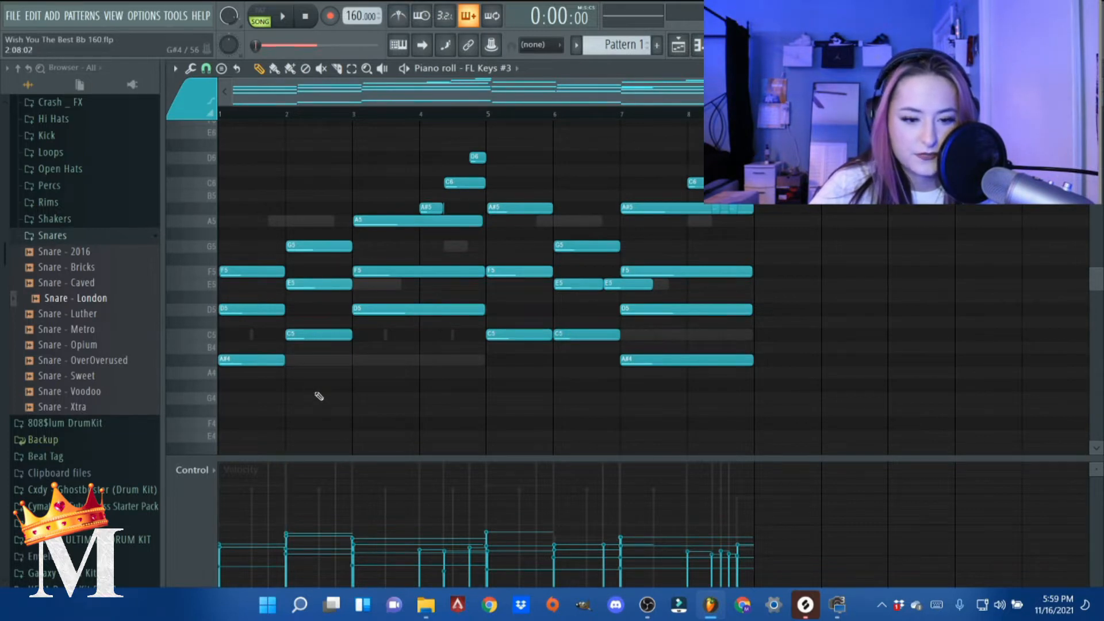
{"action": "right_click", "coordinate": [374, 379]}
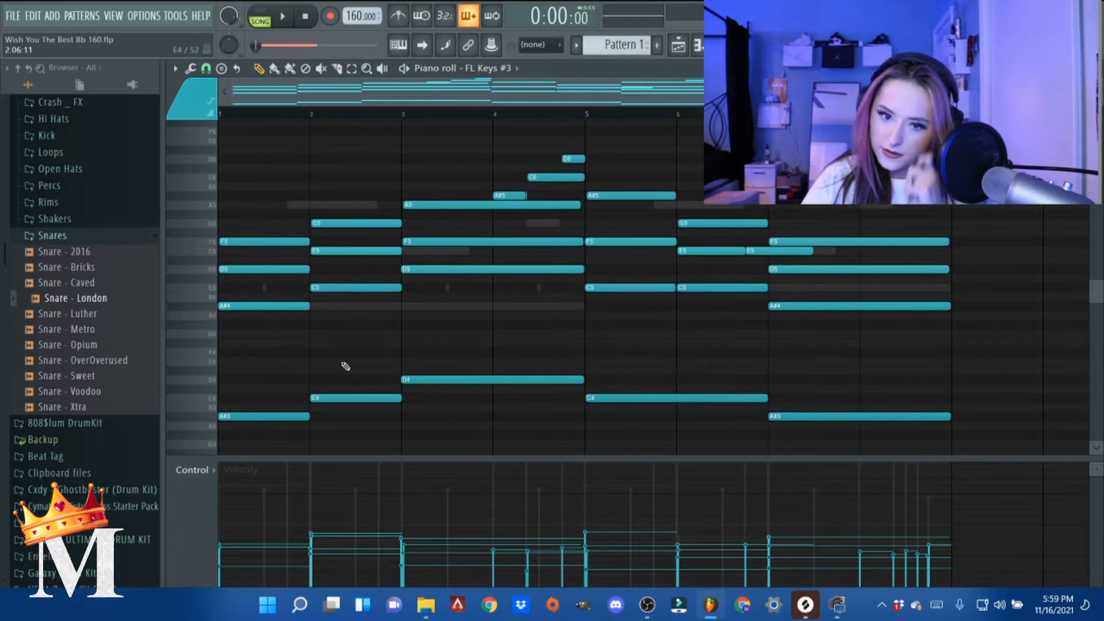
{"action": "scroll", "coordinate": [380, 253], "scroll_direction": "down", "scroll_amount": 2}
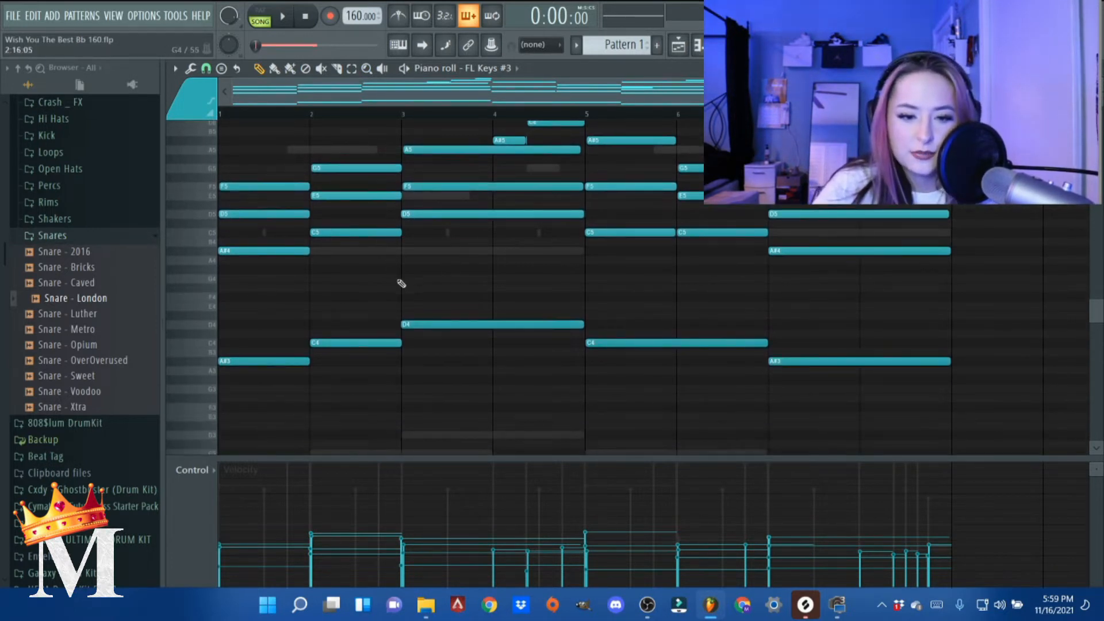
- Solo the FL Keys #3 channel in the channel rack and play it back
{"action": "key", "text": "space"}
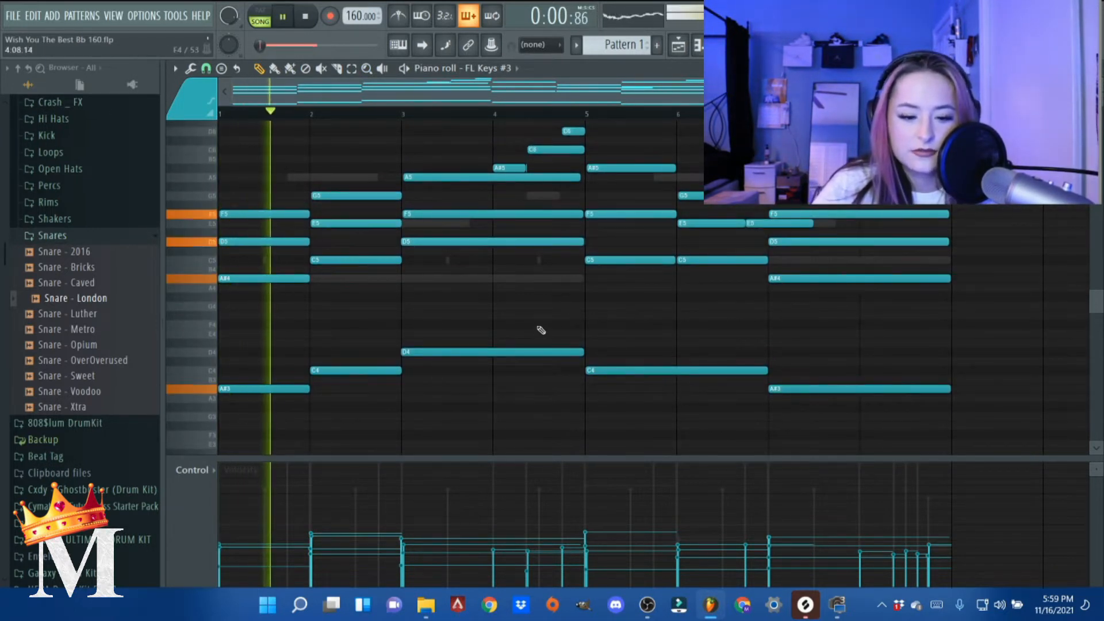
{"action": "left_click", "coordinate": [1096, 68]}
{"action": "key", "text": "space"}
{"action": "right_click", "coordinate": [222, 202]}
{"action": "left_click", "coordinate": [235, 213]}
{"action": "key", "text": "space"}
{"action": "left_click", "coordinate": [411, 203]}
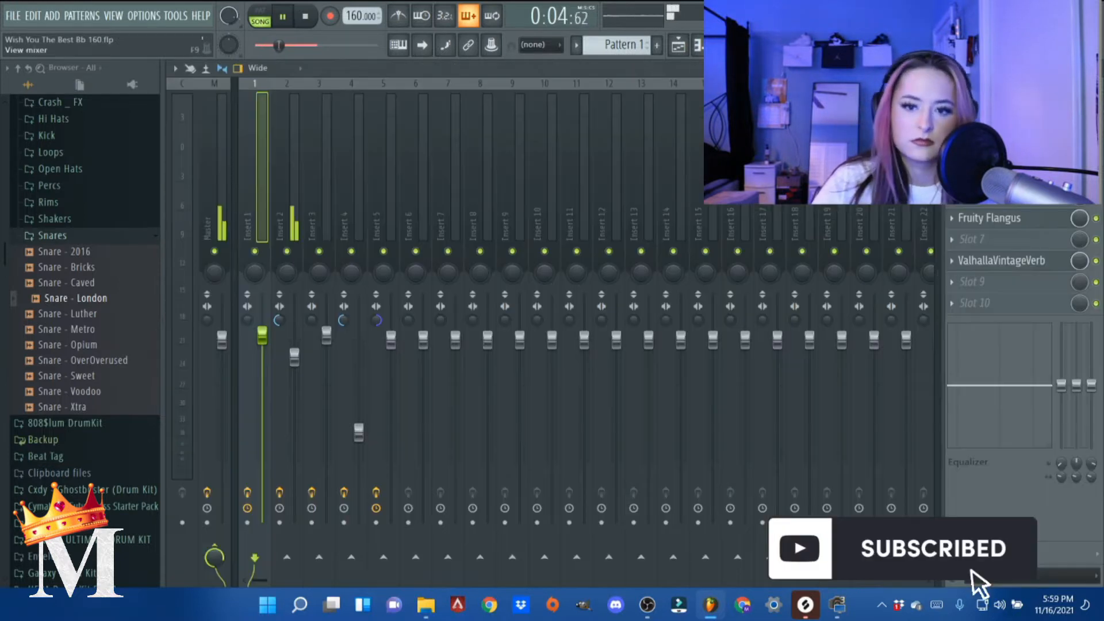
- Inspect the ValhallaVintageVerb settings on mixer insert 2
{"action": "key", "text": "F9"}
{"action": "left_click", "coordinate": [295, 240]}
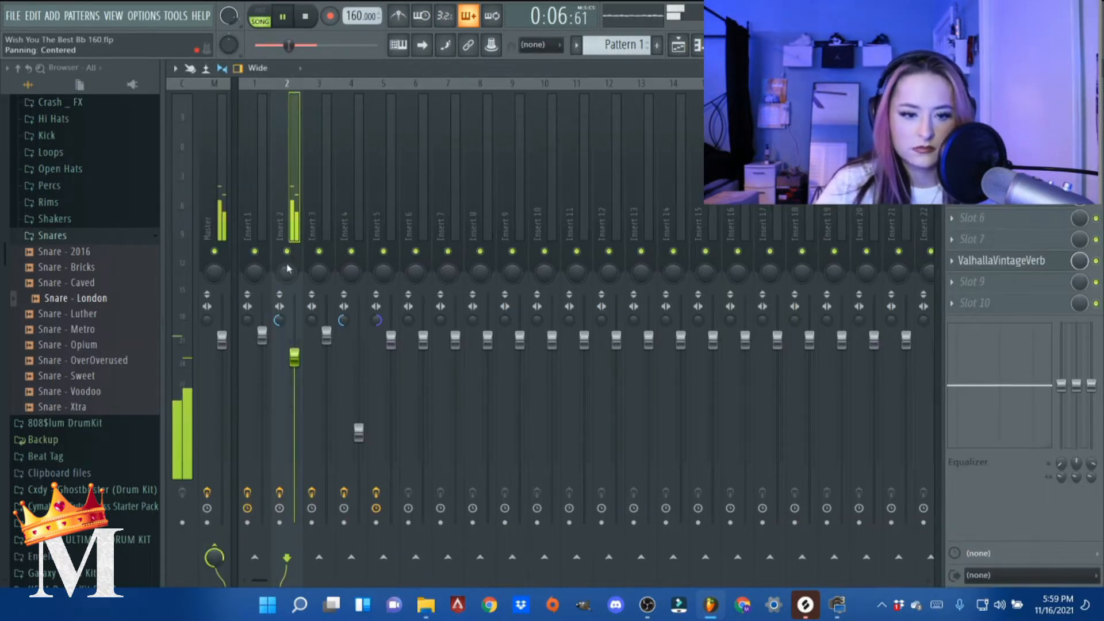
{"action": "left_click", "coordinate": [1055, 263]}
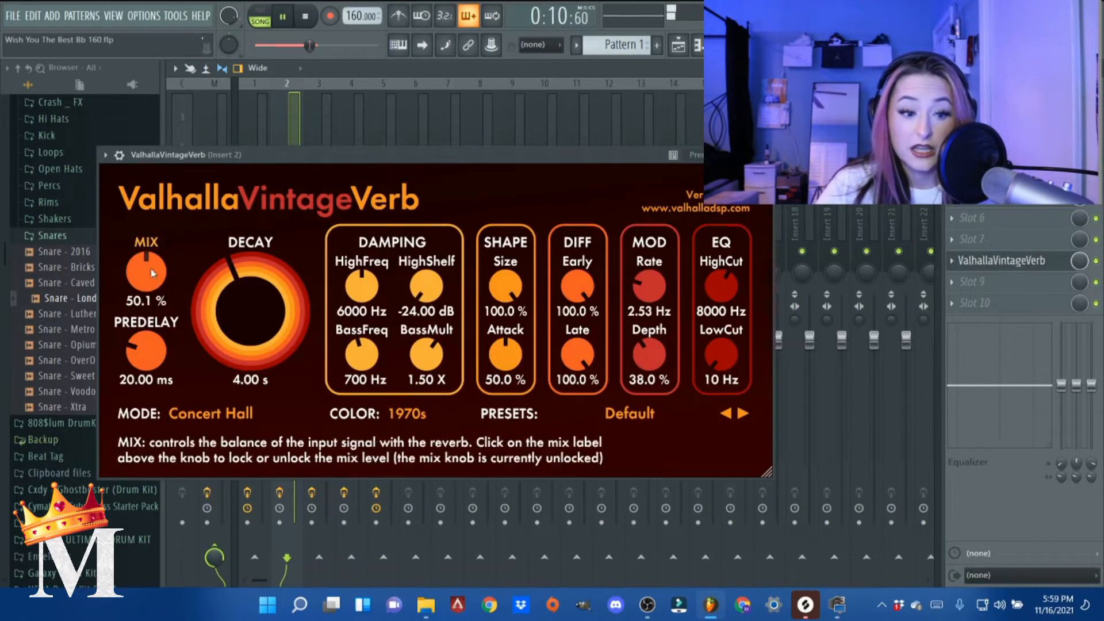
{"action": "left_click", "coordinate": [763, 154]}
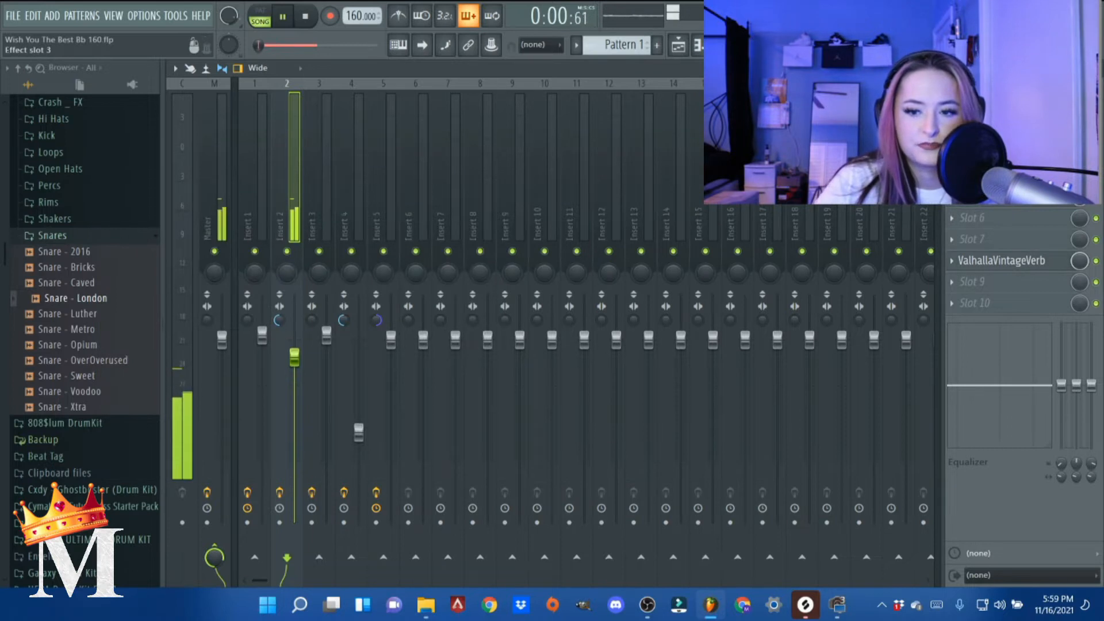
- Stop playback and slightly raise bands 4 and 6 in the Fruity Parametric EQ 2 on mixer insert 2
{"action": "left_click", "coordinate": [1000, 155]}
{"action": "key", "text": "space"}
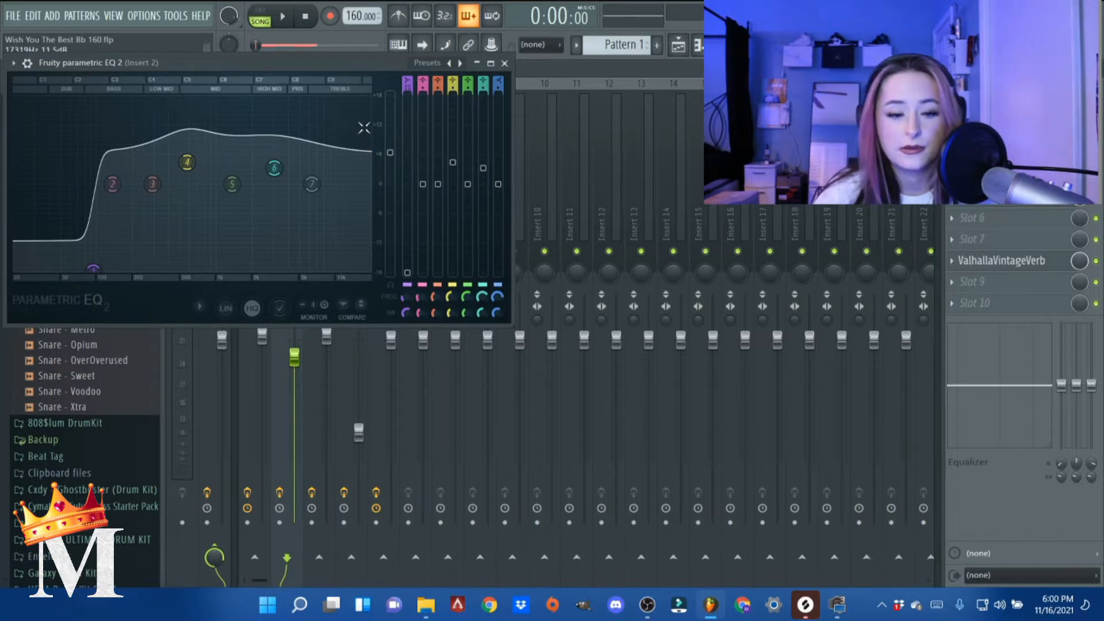
{"action": "left_click_drag", "start_coordinate": [196, 158], "coordinate": [198, 154]}
{"action": "left_click_drag", "start_coordinate": [281, 163], "coordinate": [280, 161]}
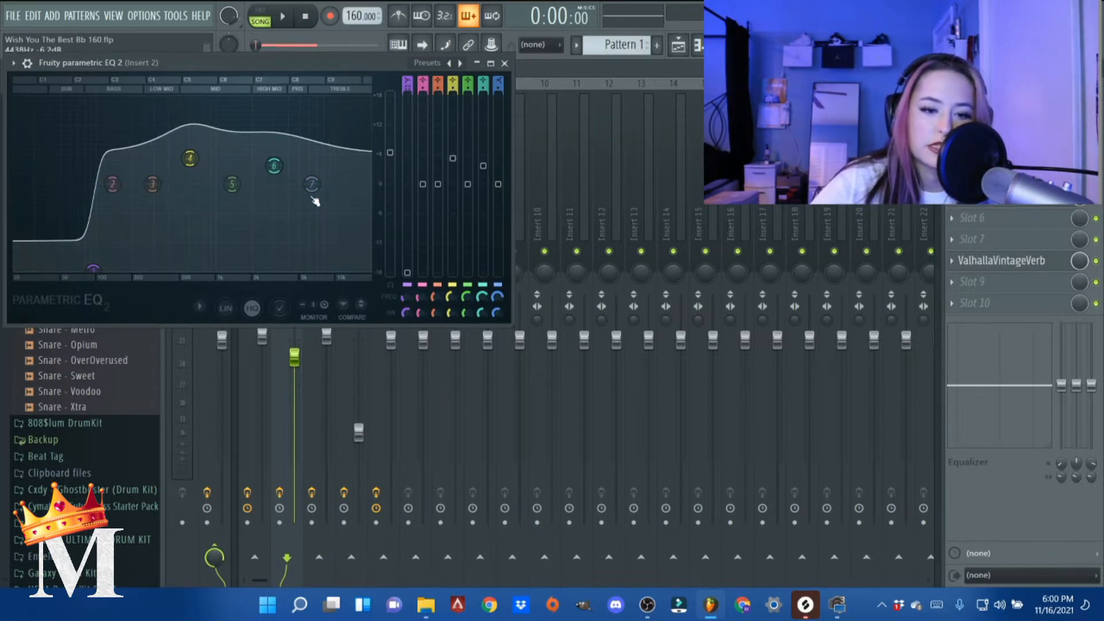
{"action": "left_click", "coordinate": [504, 63]}
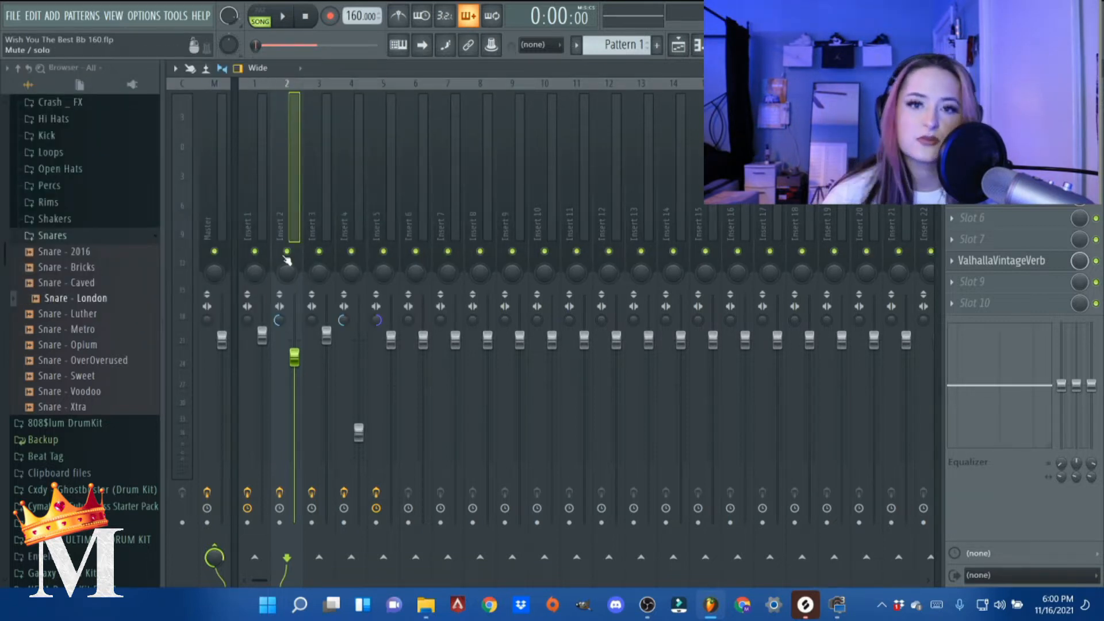
- Play the soloed keys briefly, stop, and return to the channel rack
{"action": "key", "text": "space"}
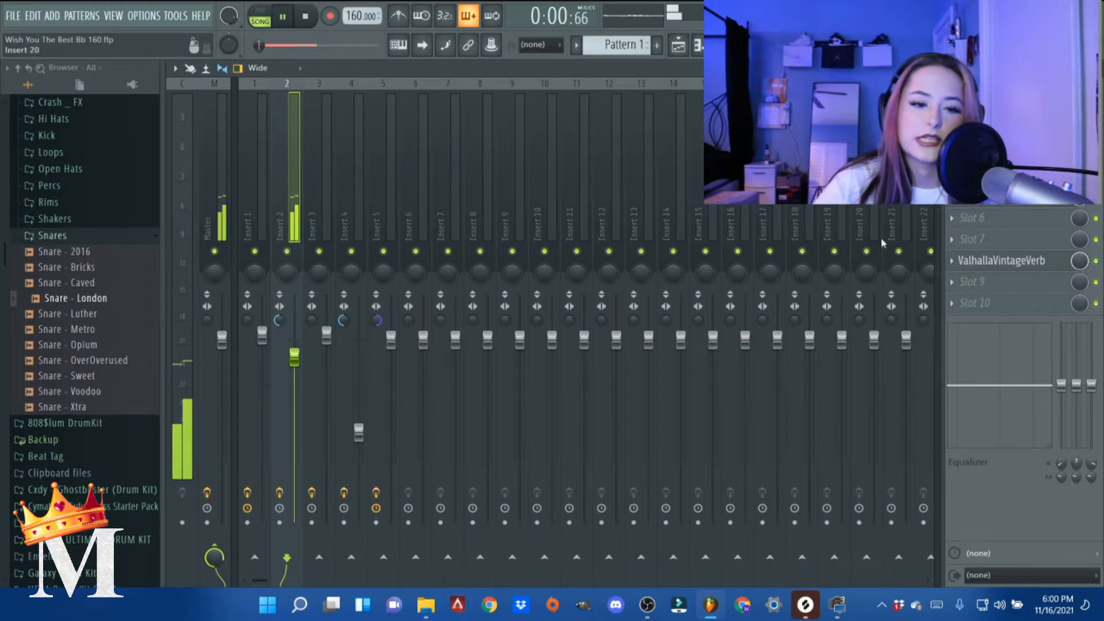
{"action": "key", "text": "F7"}
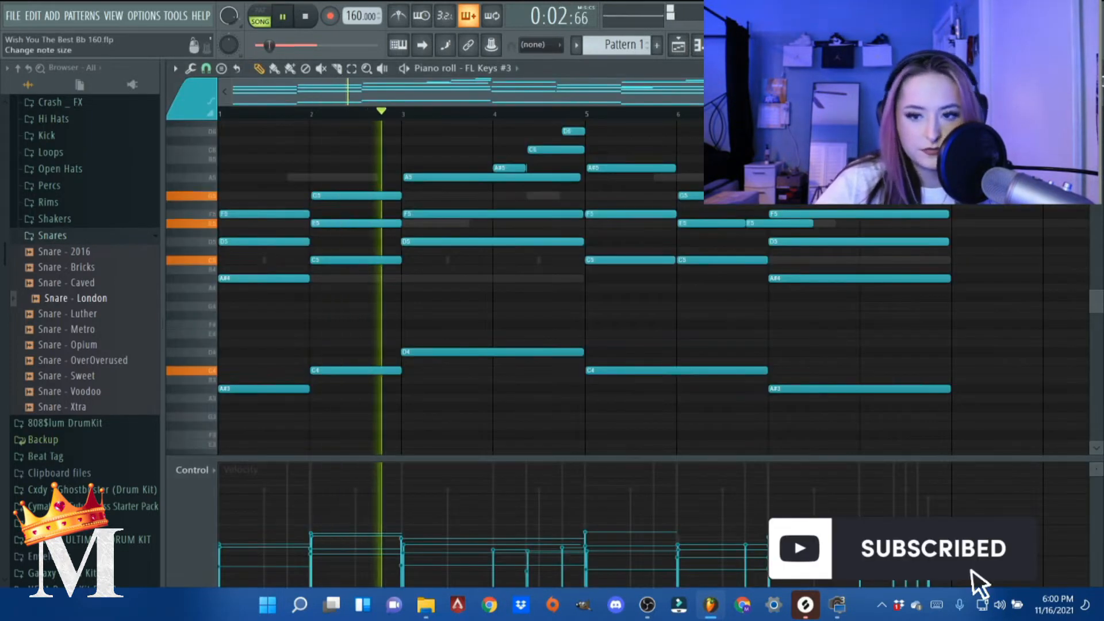
{"action": "key", "text": "F6"}
{"action": "key", "text": "space"}
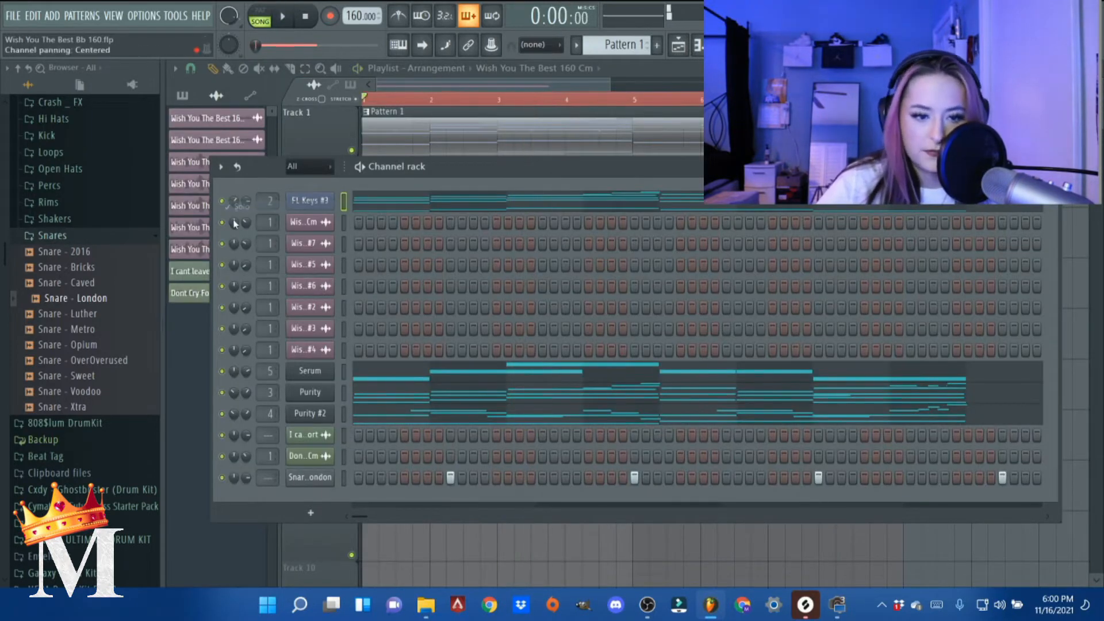
- Solo the Serum channel and view its preset in the ELEMNT.STORE Free 808s For Serum list without changing it
{"action": "right_click", "coordinate": [222, 374]}
{"action": "left_click", "coordinate": [263, 369]}
{"action": "left_click", "coordinate": [311, 371]}
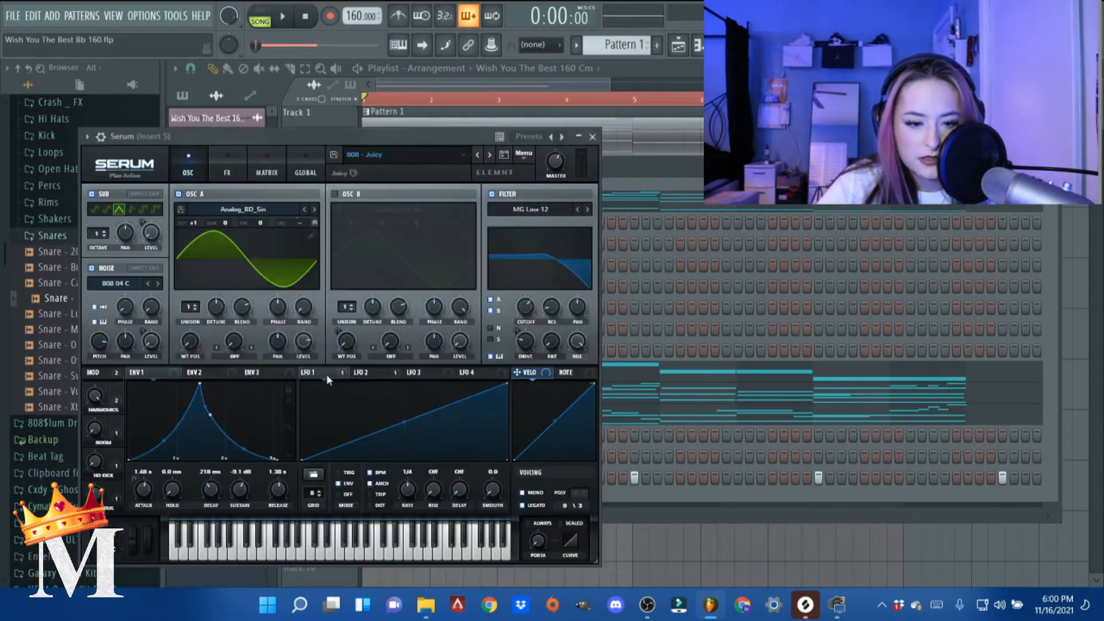
{"action": "left_click", "coordinate": [389, 157]}
{"action": "mouse_move", "coordinate": [440, 220]}
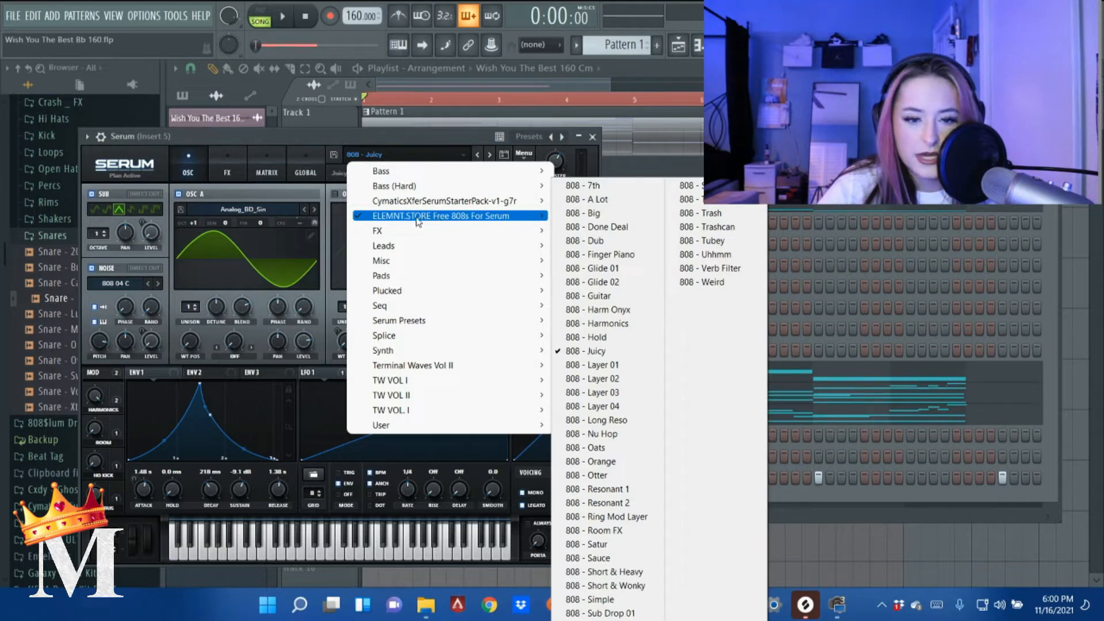
{"action": "left_click", "coordinate": [437, 148]}
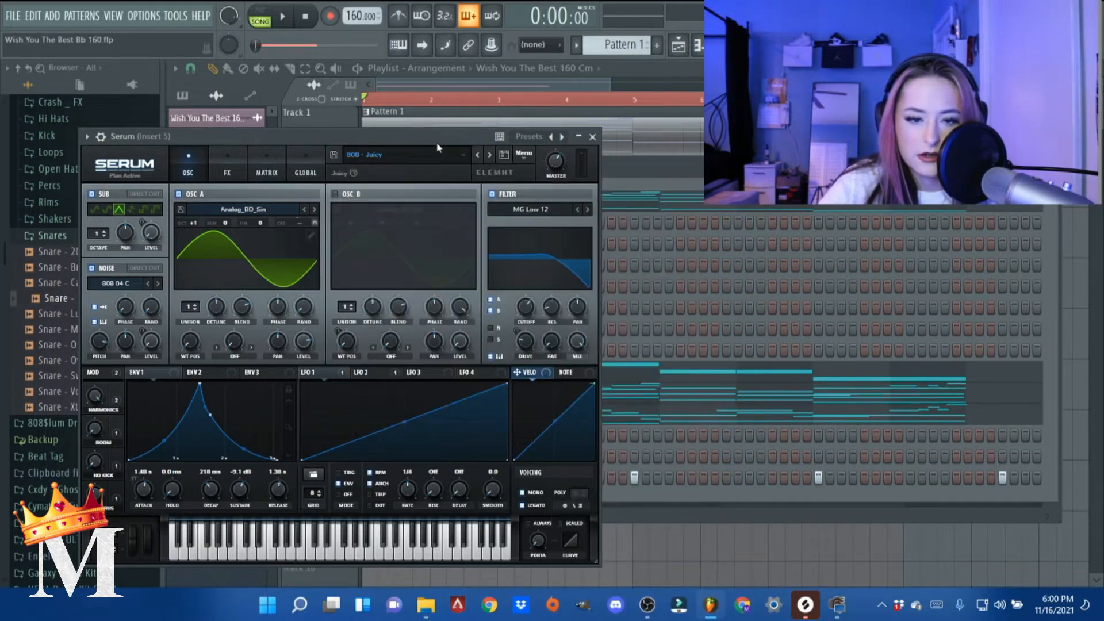
{"action": "left_click", "coordinate": [592, 136]}
- Play the Serum 808 notes in the piano roll and shorten the C3 note from bar 2 to end at bar 3
{"action": "right_click", "coordinate": [325, 378]}
{"action": "left_click", "coordinate": [345, 369]}
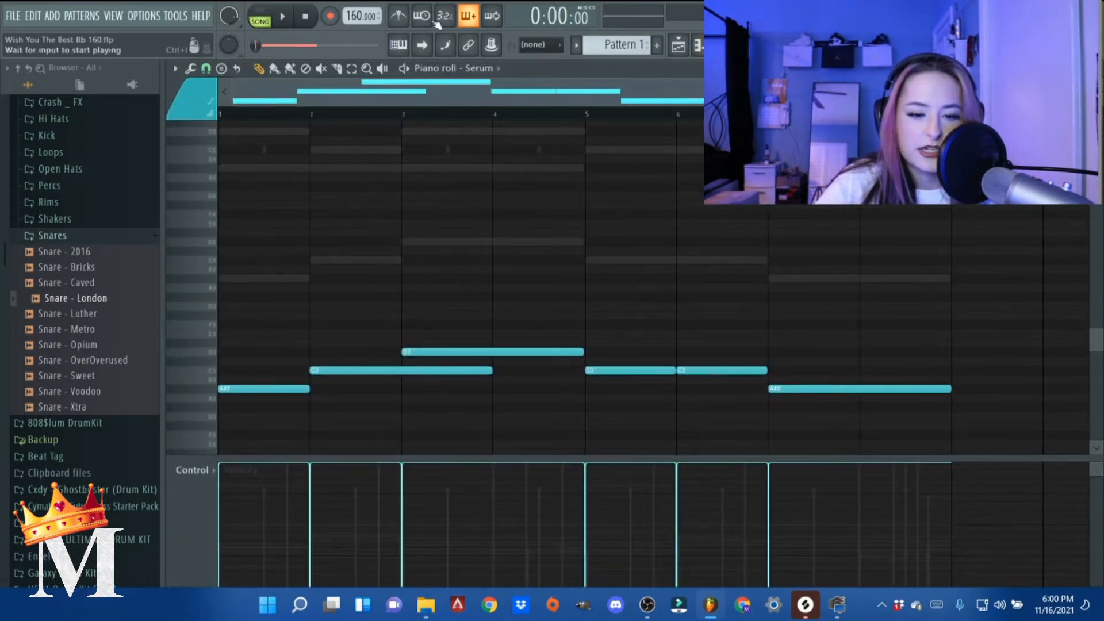
{"action": "key", "text": "space"}
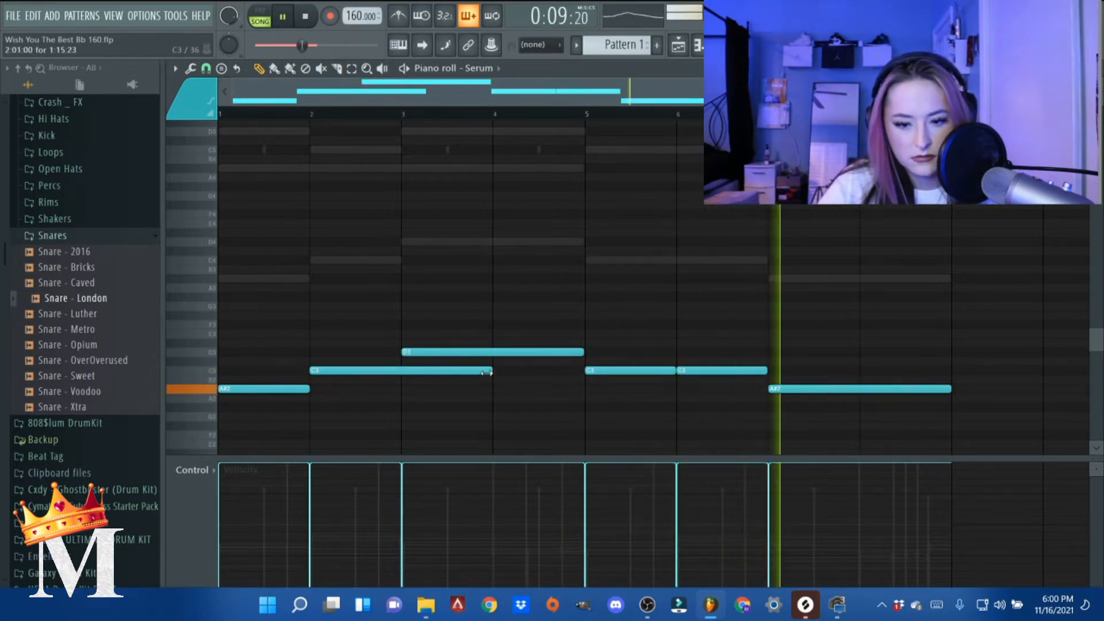
{"action": "left_click_drag", "start_coordinate": [490, 371], "coordinate": [401, 371]}
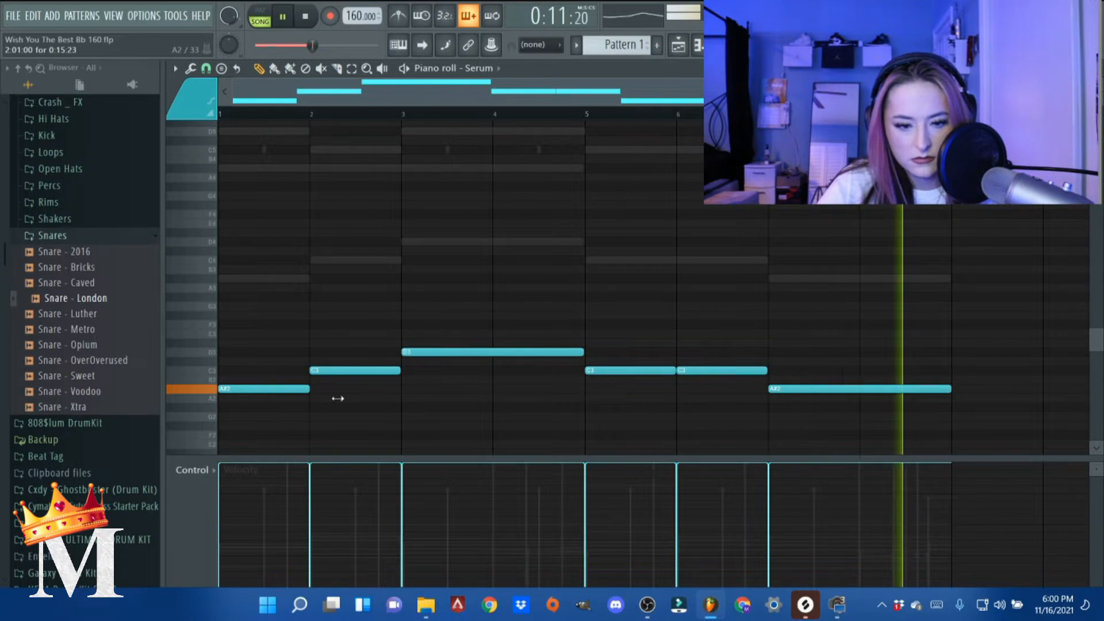
{"action": "key", "text": "space"}
- Solo the Purity channel and play back its notes in the piano roll
{"action": "left_click", "coordinate": [1101, 71]}
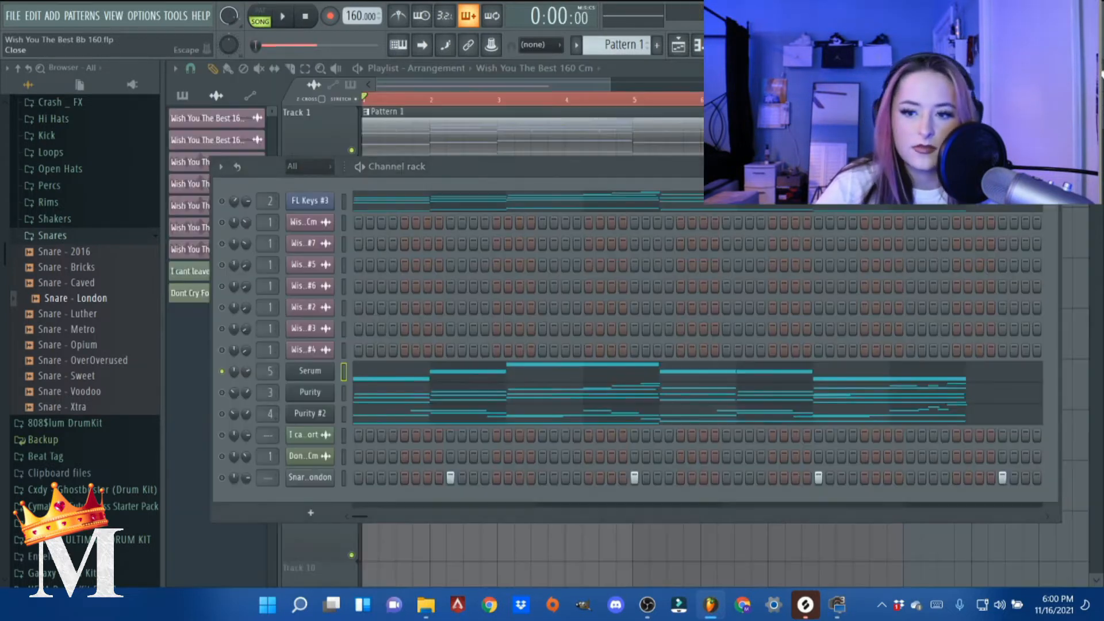
{"action": "right_click", "coordinate": [222, 392]}
{"action": "left_click", "coordinate": [230, 371]}
{"action": "left_click", "coordinate": [362, 397]}
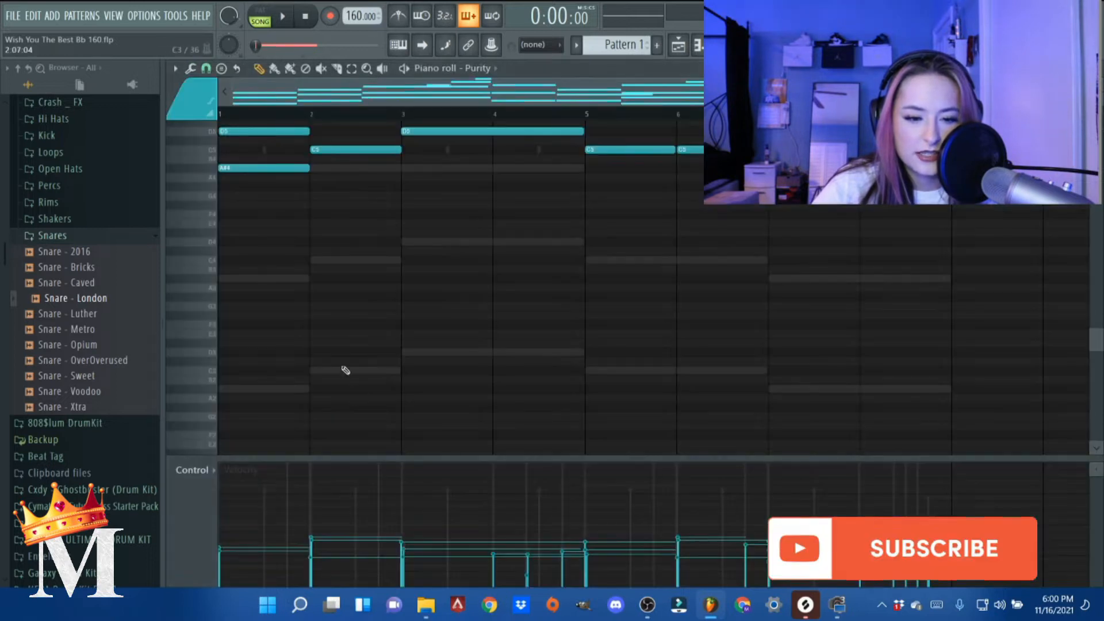
{"action": "scroll", "coordinate": [345, 348], "scroll_direction": "up", "scroll_amount": 5}
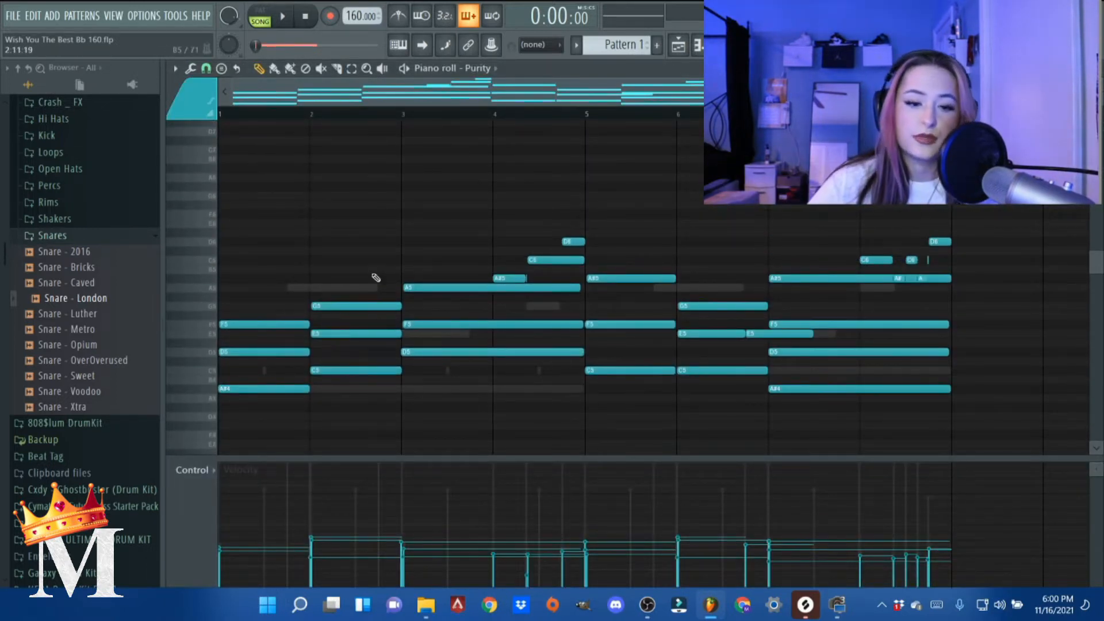
{"action": "key", "text": "space"}
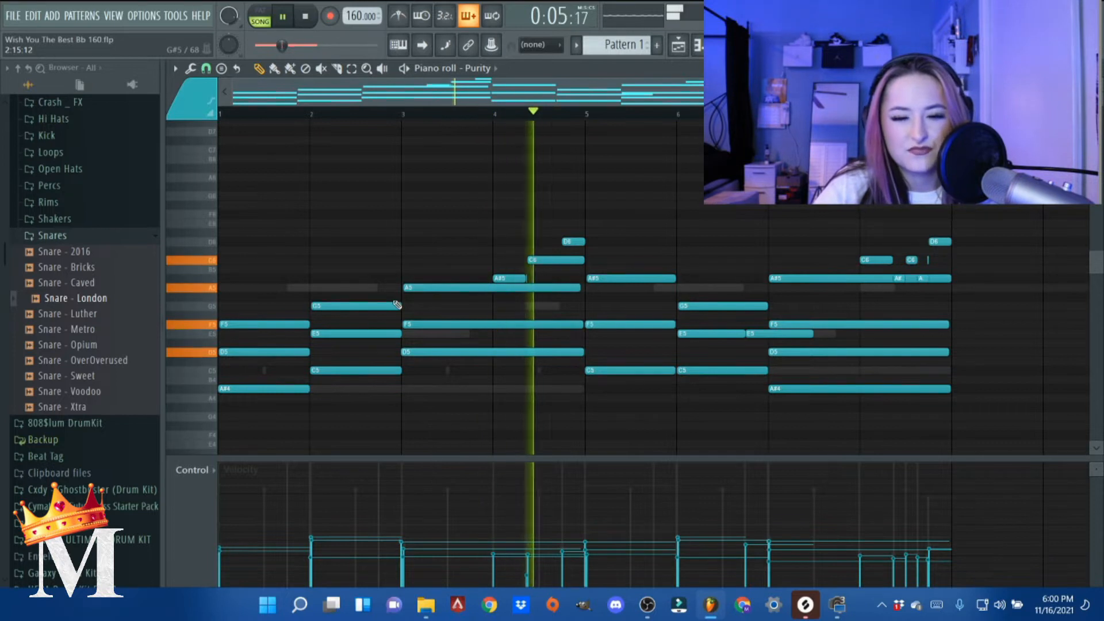
{"action": "left_click", "coordinate": [1095, 68]}
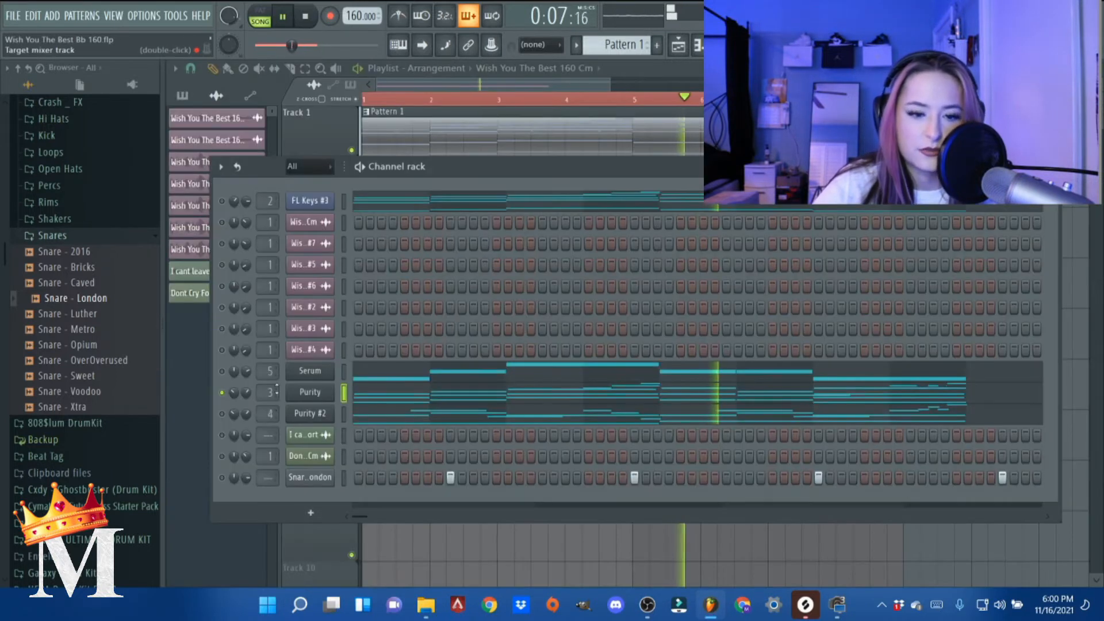
{"action": "key", "text": "space"}
- Solo the Purity #2 channel in the channel rack
{"action": "right_click", "coordinate": [222, 415]}
{"action": "left_click", "coordinate": [207, 376]}
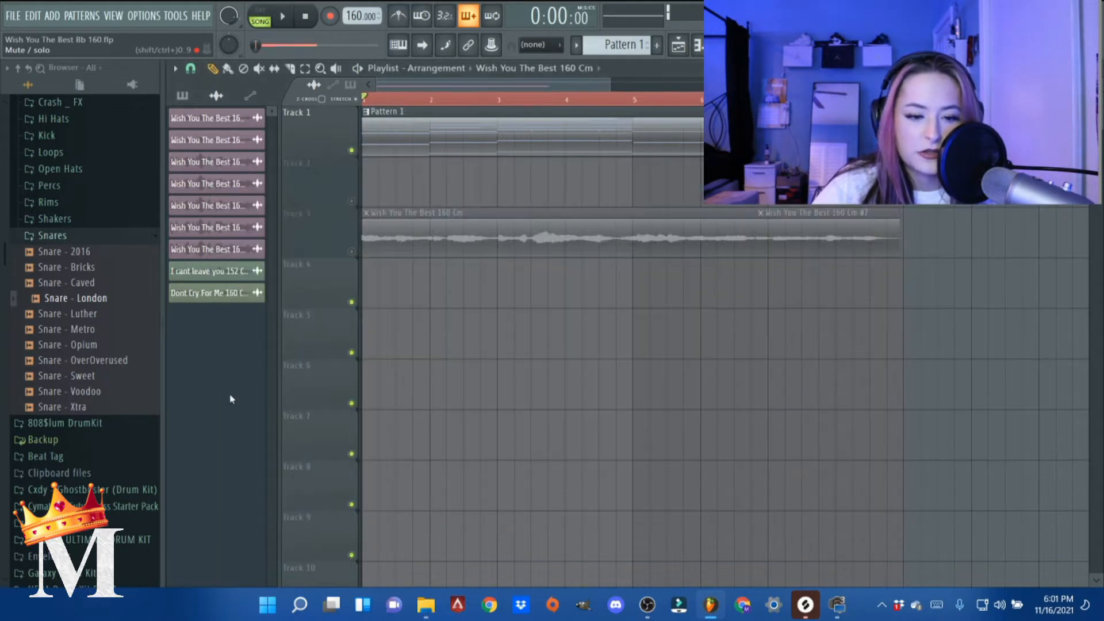
{"action": "key", "text": "F6"}
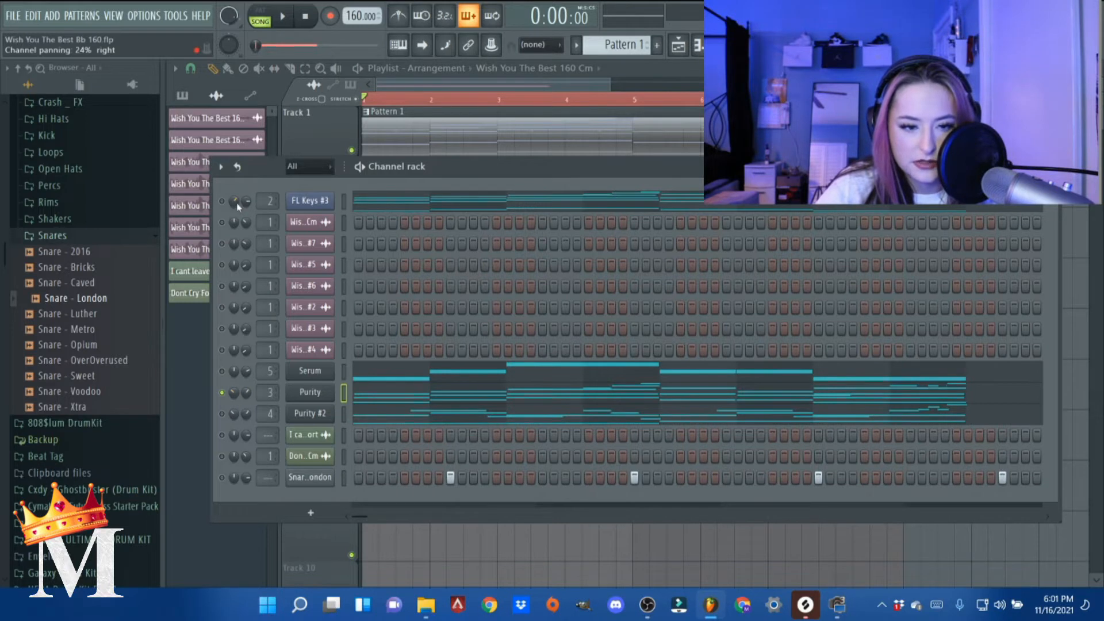
{"action": "right_click", "coordinate": [222, 414]}
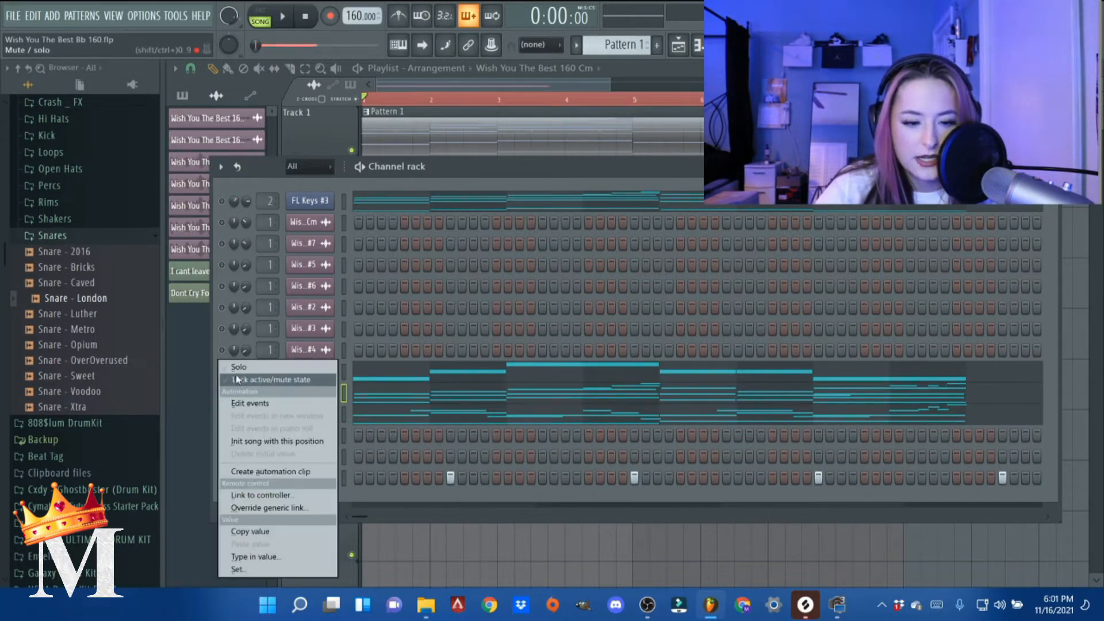
{"action": "left_click", "coordinate": [237, 379]}
{"action": "right_click", "coordinate": [223, 415]}
{"action": "left_click", "coordinate": [236, 379]}
{"action": "right_click", "coordinate": [223, 415]}
{"action": "left_click", "coordinate": [236, 380]}
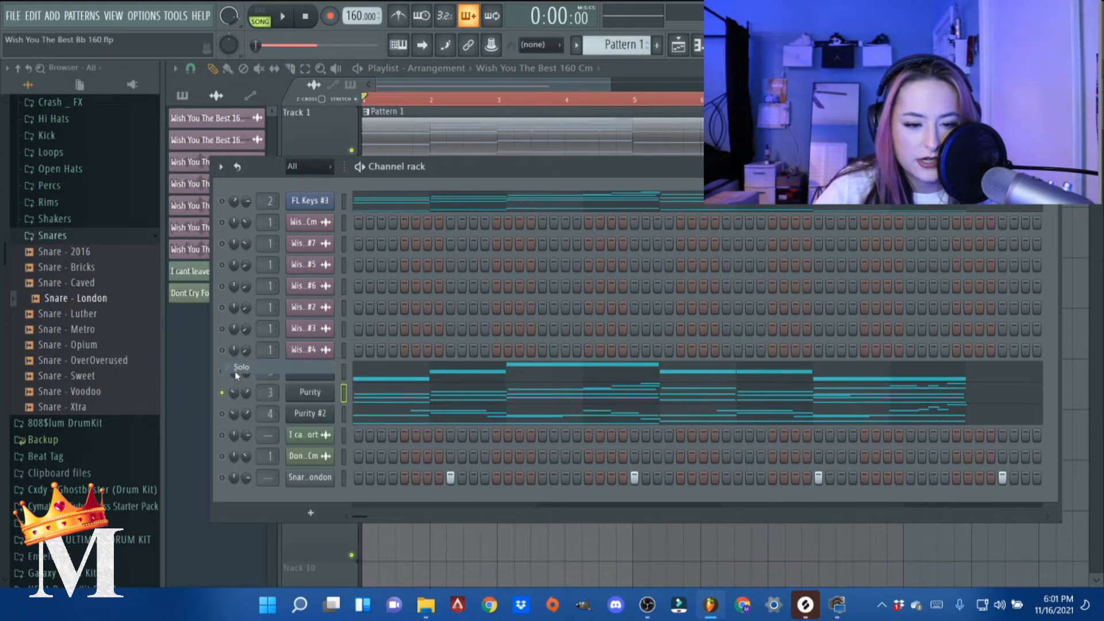
- Open the Purity #2 notes in the piano roll, select the long A#4 and C5 notes, and play the part back
{"action": "left_click", "coordinate": [359, 420]}
{"action": "scroll", "coordinate": [353, 419], "scroll_direction": "down", "scroll_amount": 3}
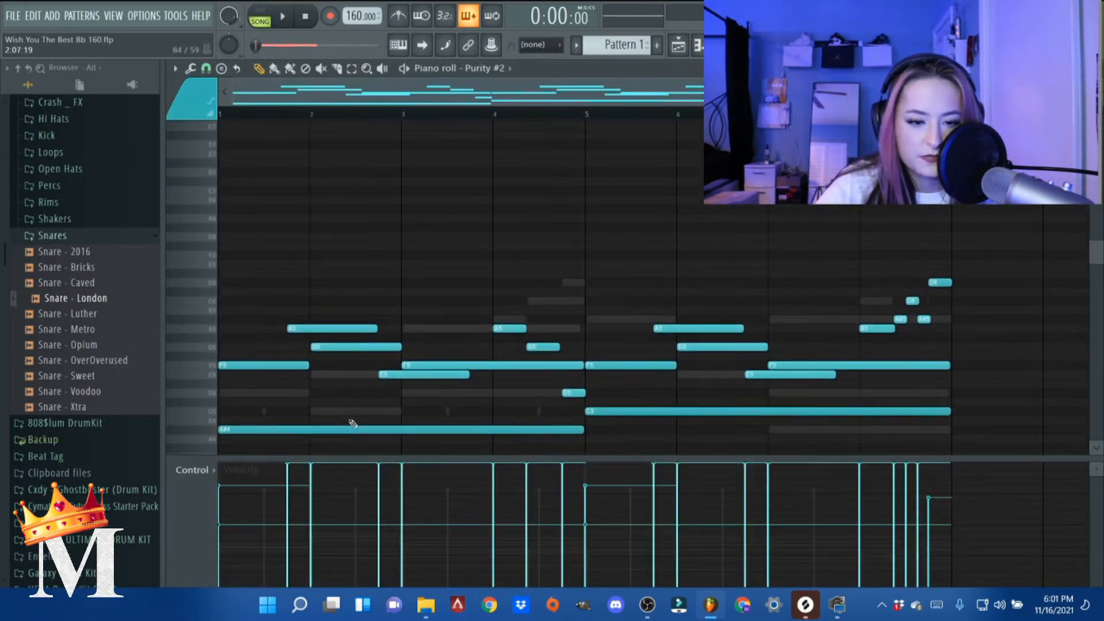
{"action": "left_click_drag", "start_coordinate": [614, 364], "coordinate": [537, 379]}
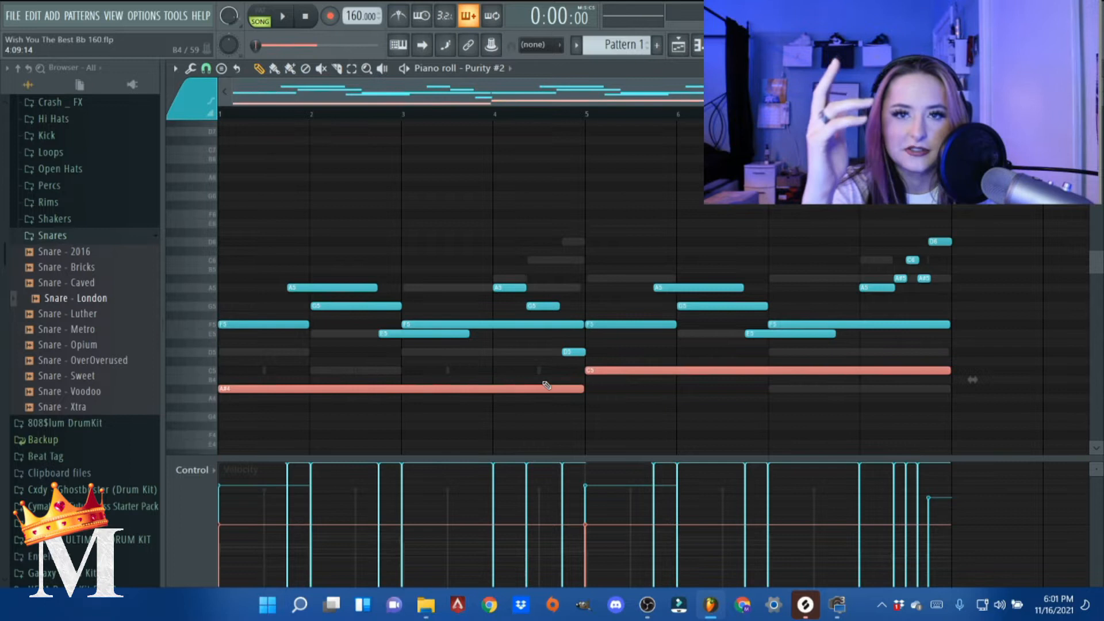
{"action": "key", "text": "space"}
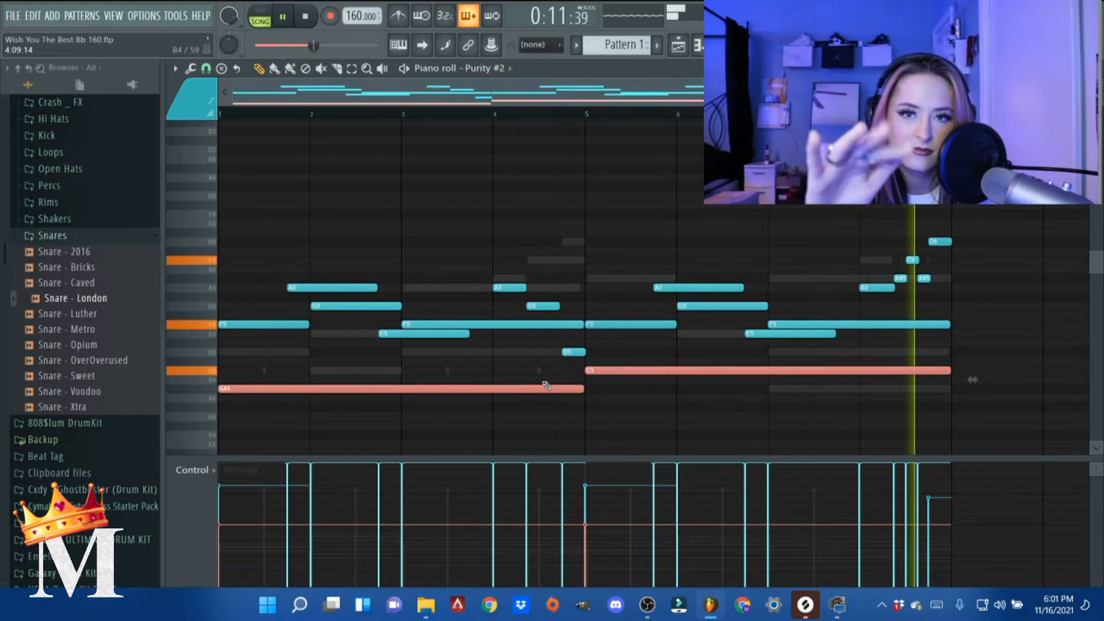
{"action": "key", "text": "space"}
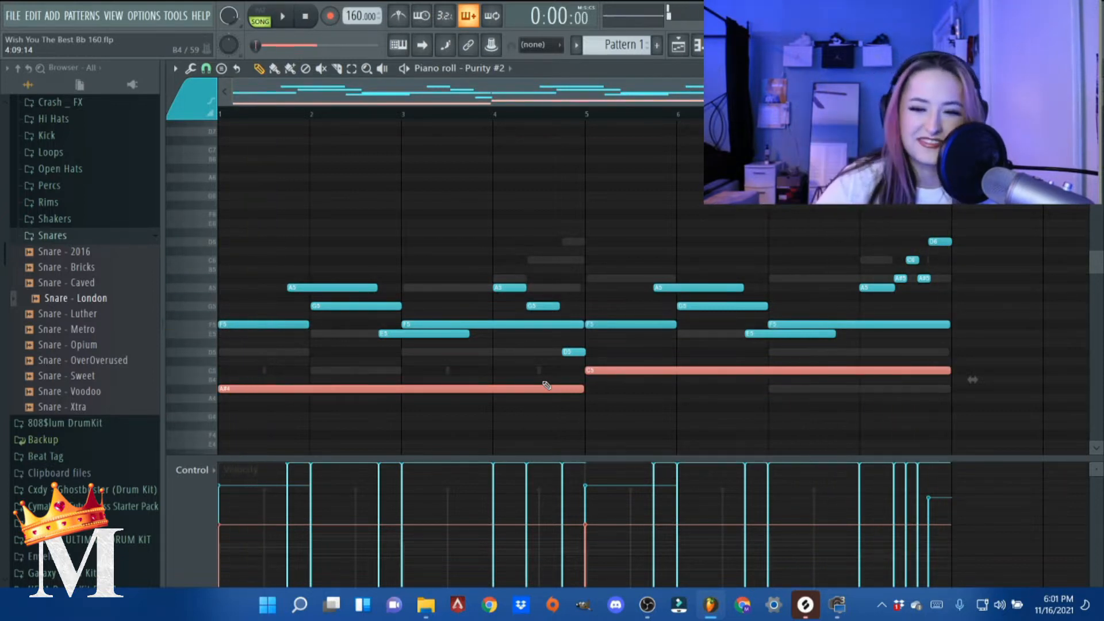
{"action": "key", "text": "Escape"}
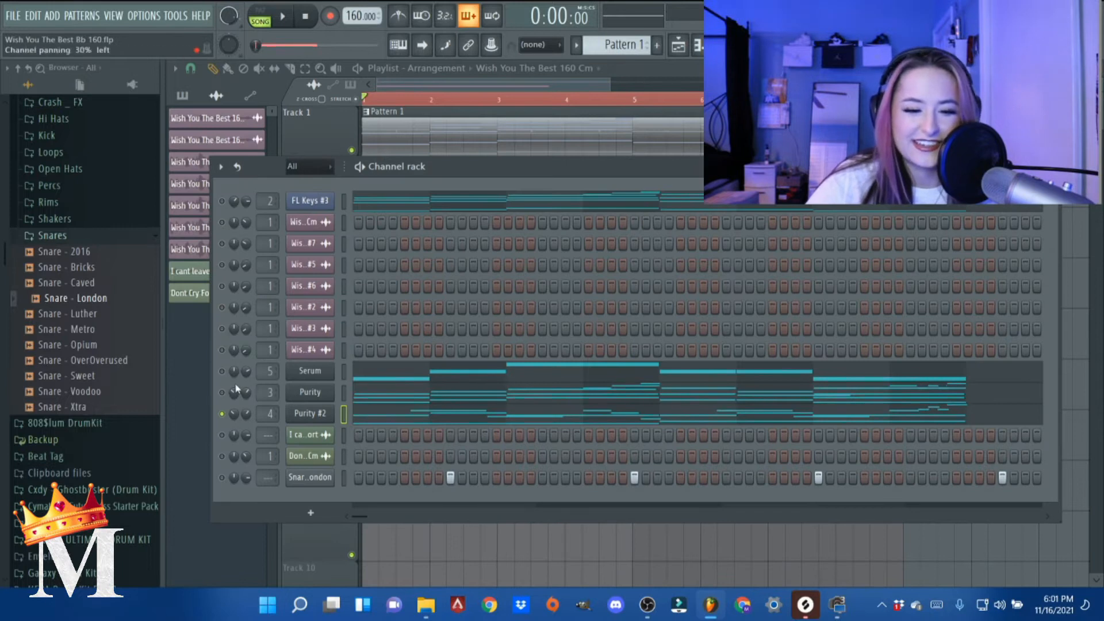
- Turn all channels back on and play the arrangement with playlist Track 3 unmuted
{"action": "right_click", "coordinate": [223, 414]}
{"action": "left_click", "coordinate": [240, 368]}
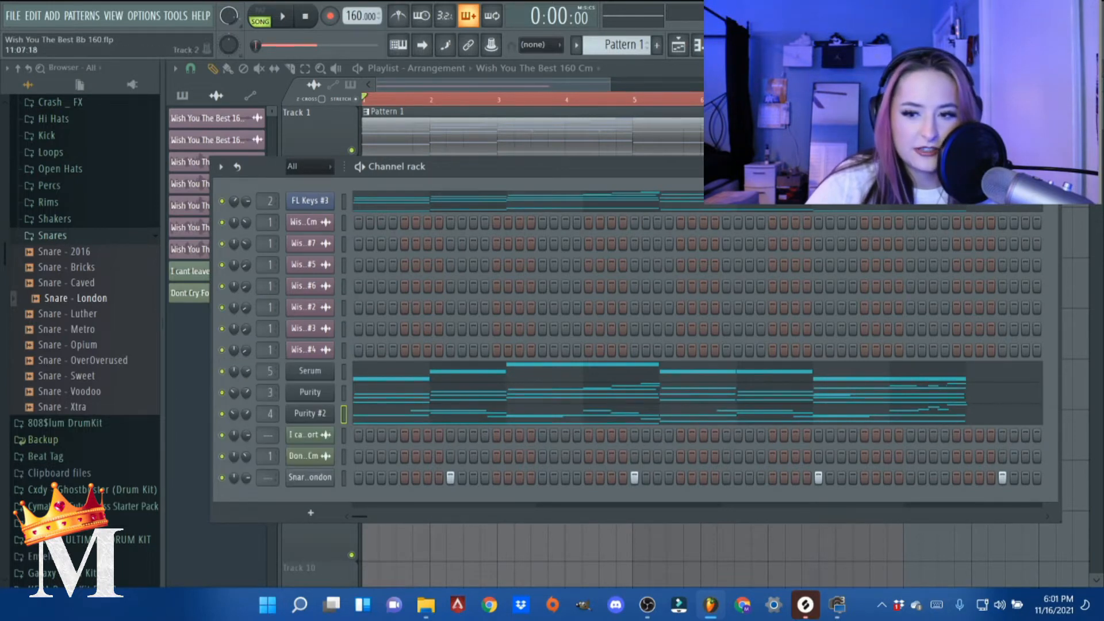
{"action": "key", "text": "F6"}
{"action": "left_click", "coordinate": [351, 252]}
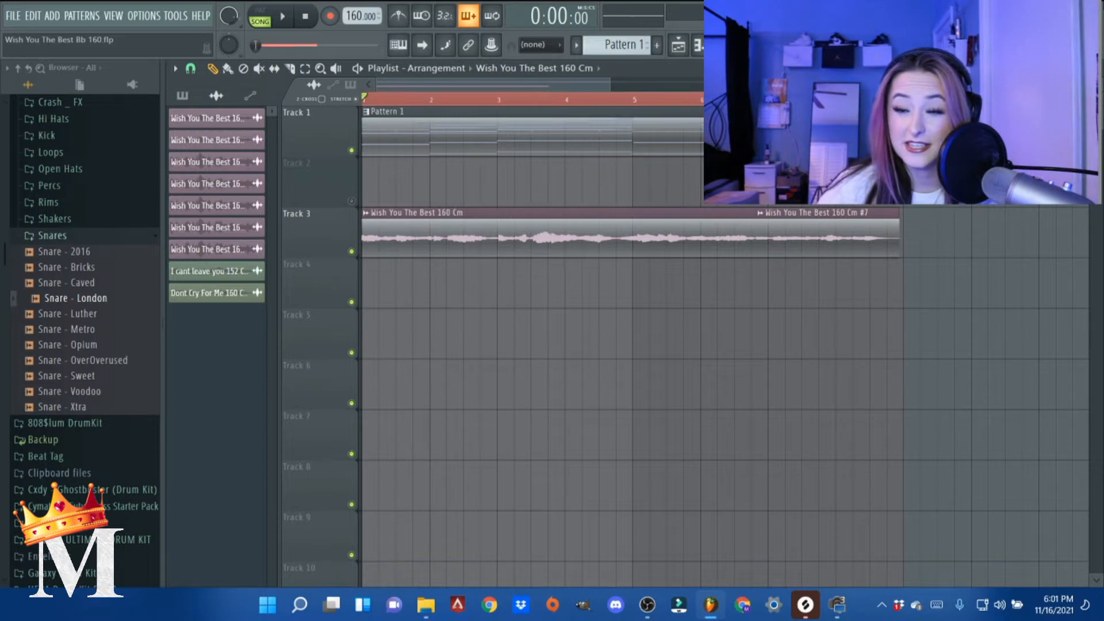
{"action": "key", "text": "space"}
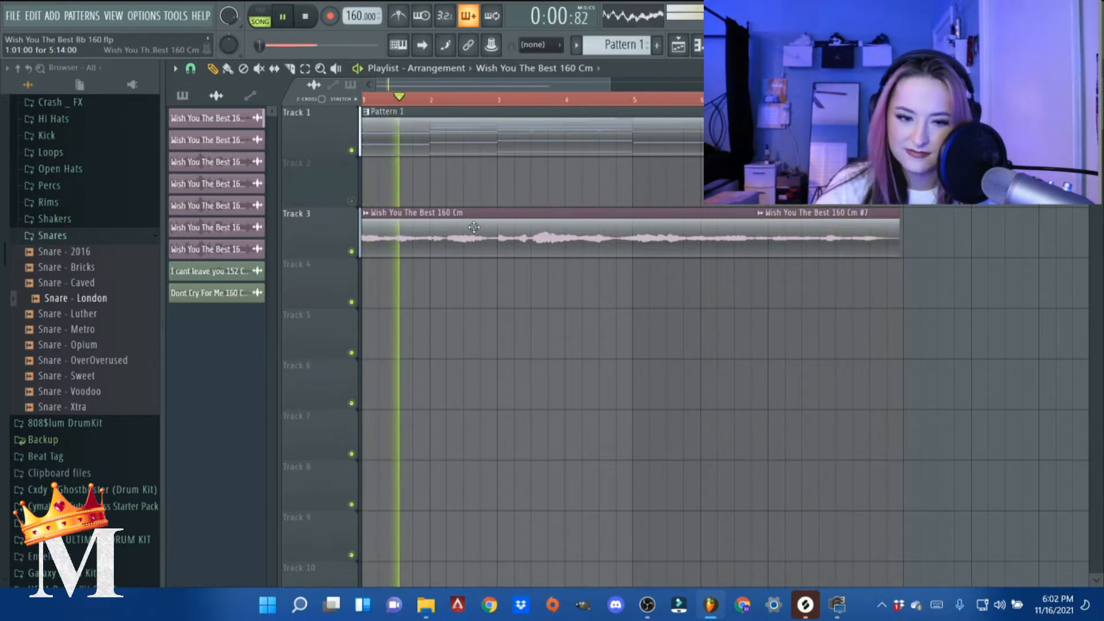
{"action": "key", "text": "space"}
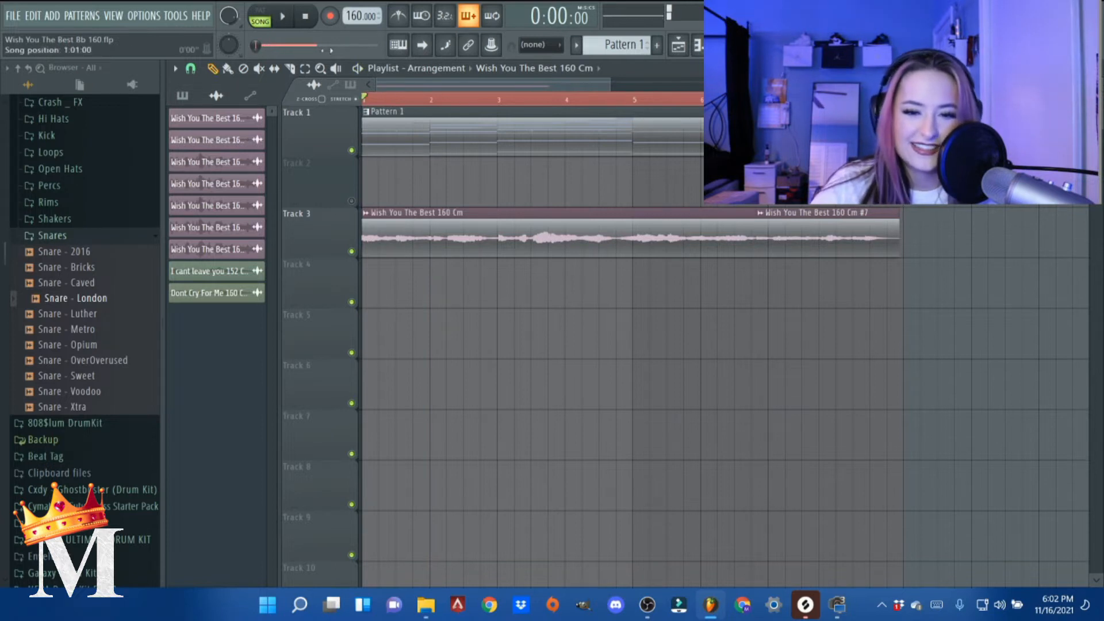
- Add Hihat - Envy from the 20k Tsunami kit's Hi Hats folder as a new channel and fill every second step
{"action": "key", "text": "F6"}
{"action": "left_click_drag", "start_coordinate": [447, 169], "coordinate": [445, 119]}
{"action": "left_click", "coordinate": [65, 238]}
{"action": "scroll", "coordinate": [66, 304], "scroll_direction": "up", "scroll_amount": 3}
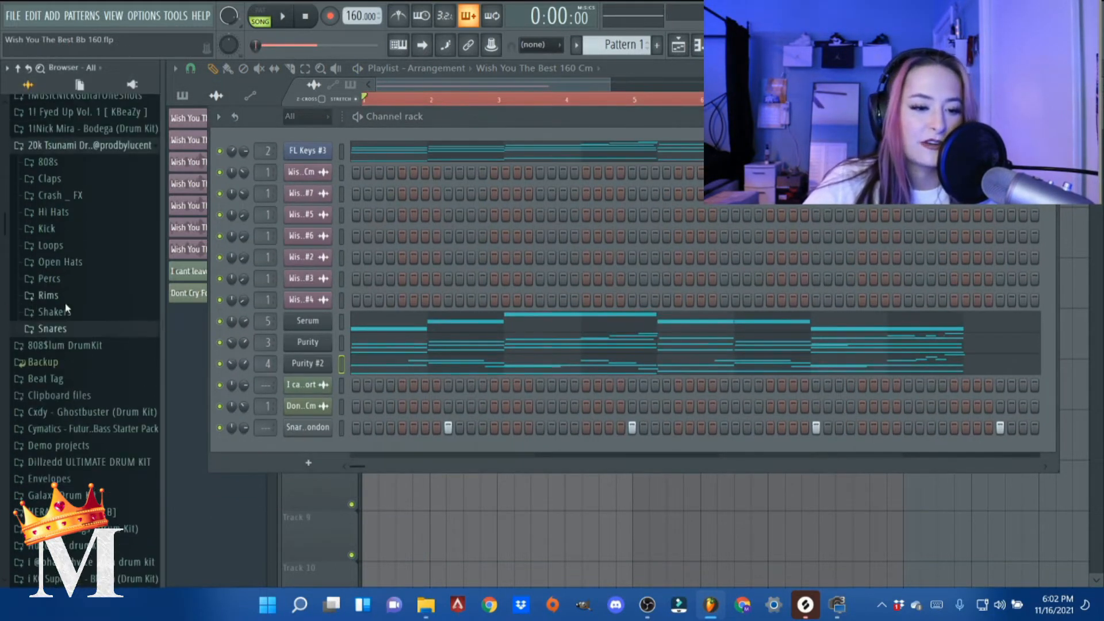
{"action": "scroll", "coordinate": [66, 309], "scroll_direction": "up", "scroll_amount": 2}
{"action": "left_click", "coordinate": [75, 306]}
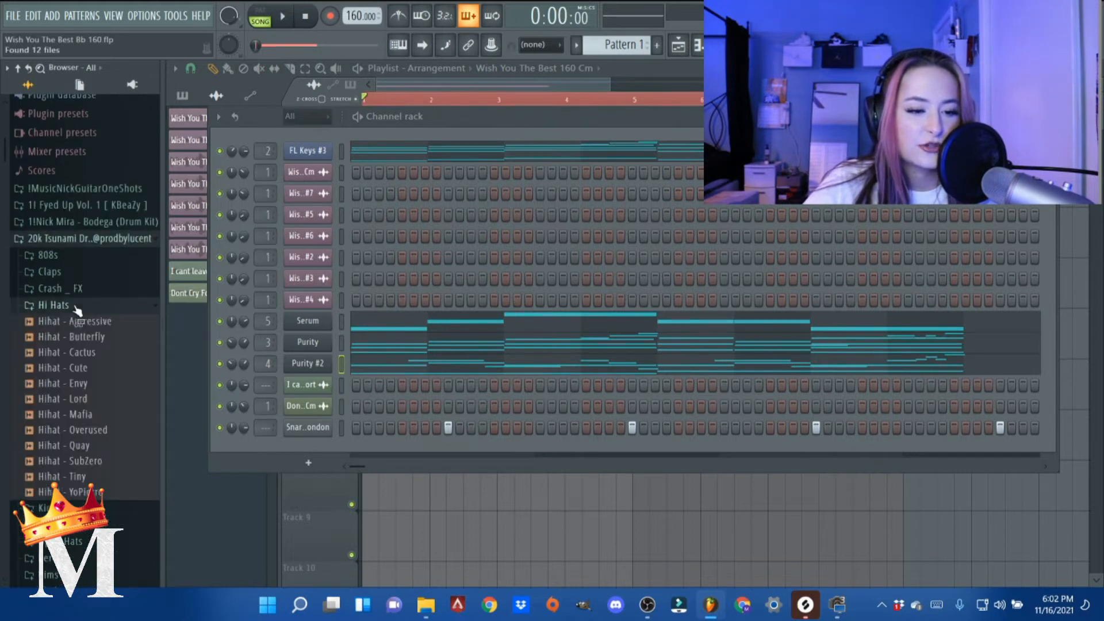
{"action": "left_click", "coordinate": [71, 383]}
{"action": "left_click_drag", "start_coordinate": [213, 413], "coordinate": [334, 451]}
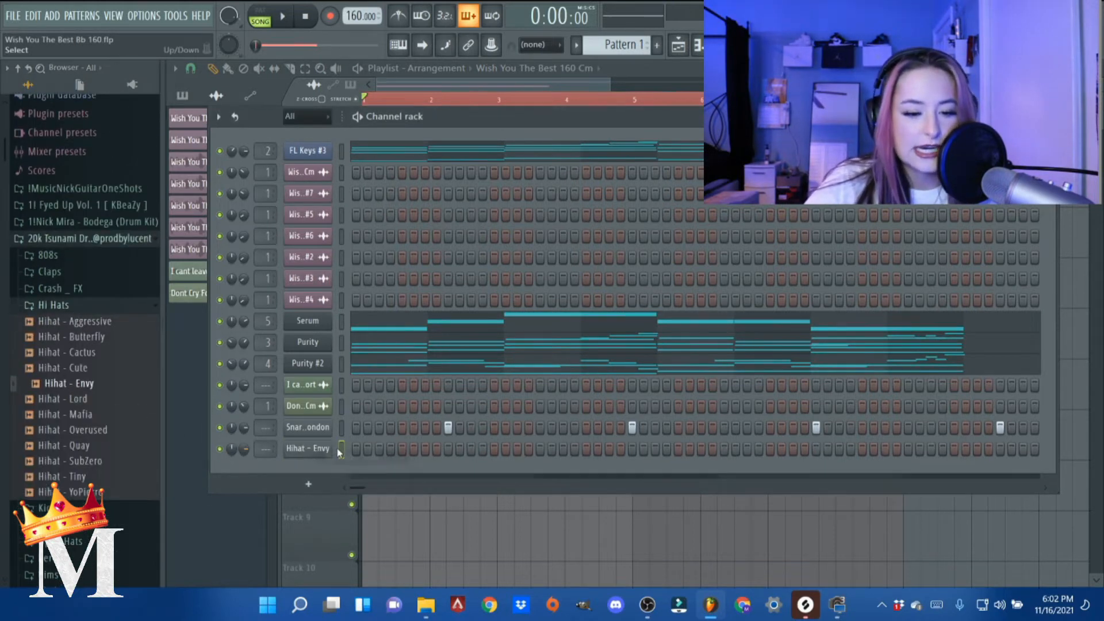
{"action": "right_click", "coordinate": [332, 448]}
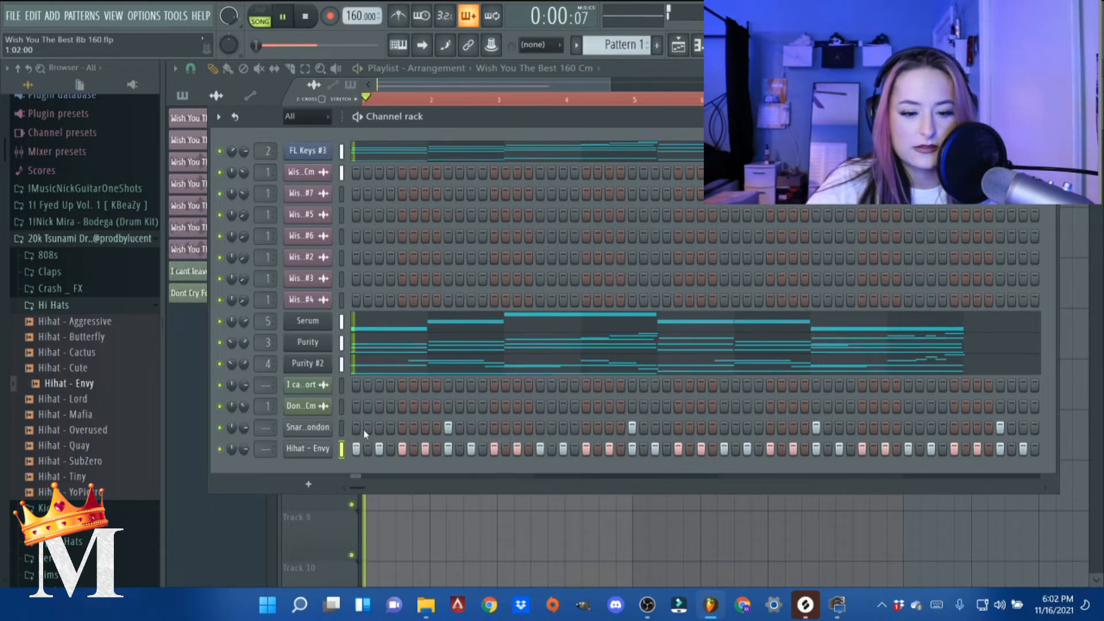
- Collapse the Hi Hats folder and open the MAGGESTYY HH MIDI PACK folder in the browser
{"action": "left_click", "coordinate": [53, 306]}
{"action": "scroll", "coordinate": [97, 384], "scroll_direction": "down", "scroll_amount": 6}
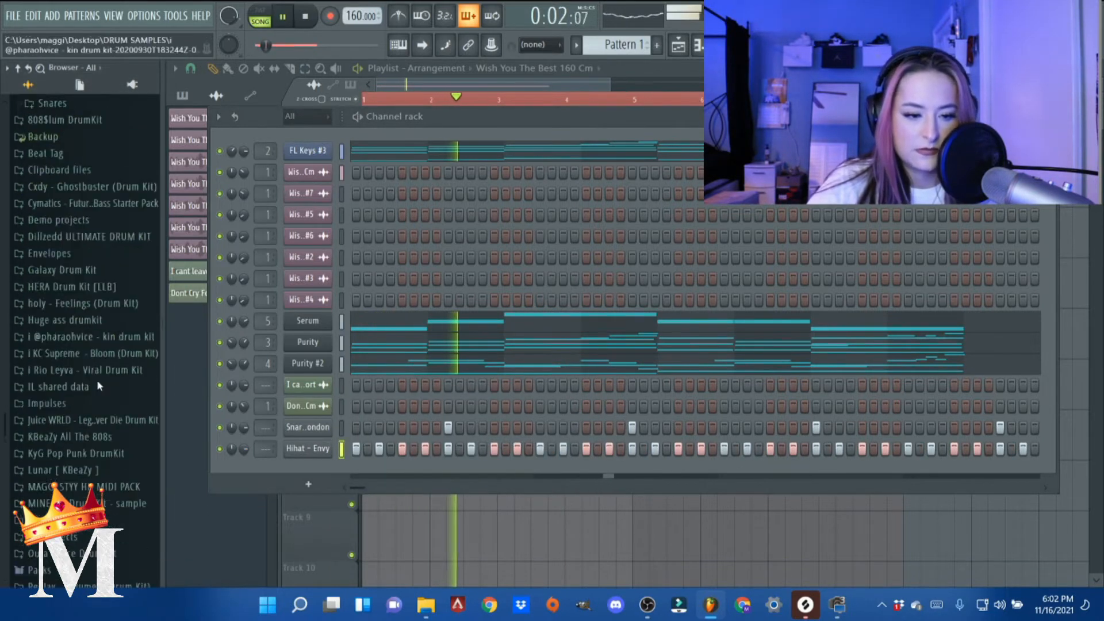
{"action": "scroll", "coordinate": [92, 367], "scroll_direction": "down", "scroll_amount": 3}
{"action": "left_click", "coordinate": [92, 352]}
{"action": "key", "text": "space"}
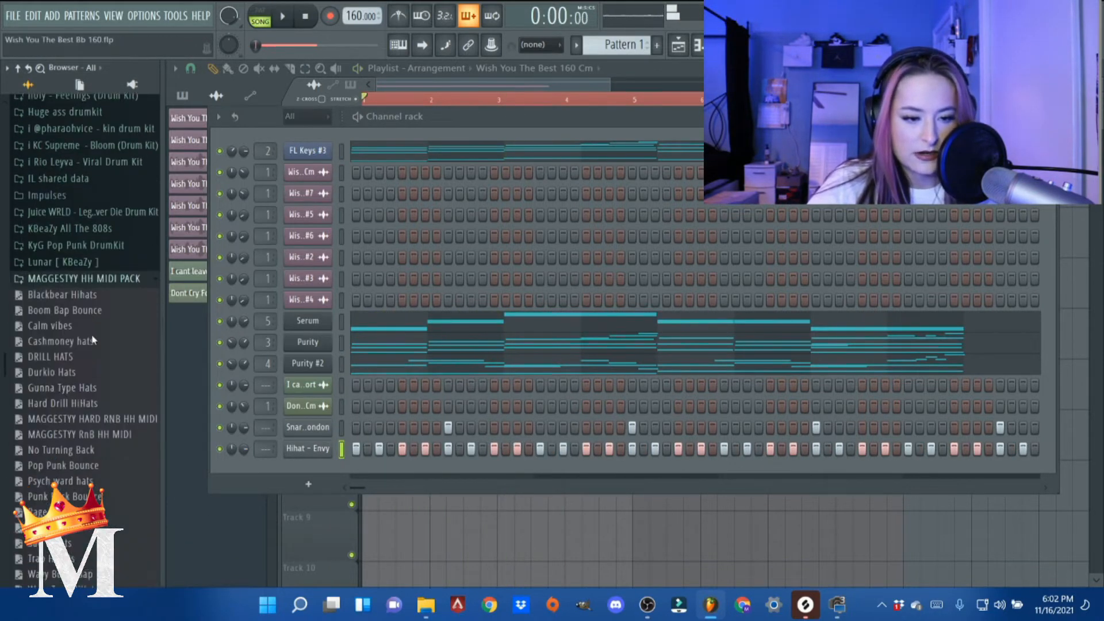
- Try Durkio Hats and another MIDI pattern from the pack on the Hihat - Envy channel, playing back the results
{"action": "scroll", "coordinate": [88, 356], "scroll_direction": "down", "scroll_amount": 2}
{"action": "left_click_drag", "start_coordinate": [331, 451], "coordinate": [334, 453]}
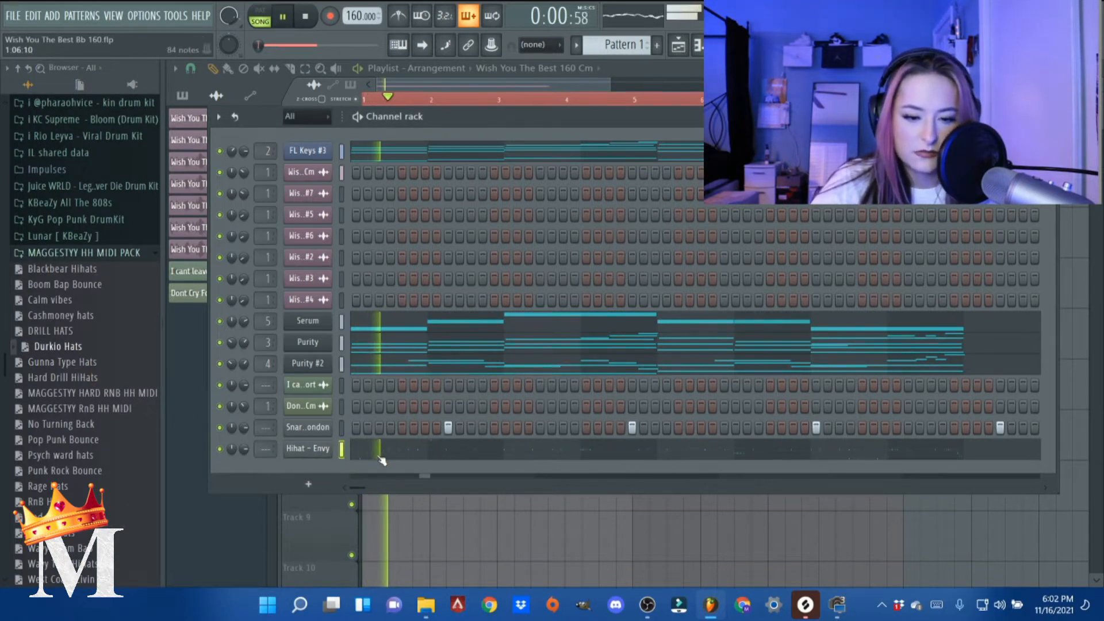
{"action": "key", "text": "space"}
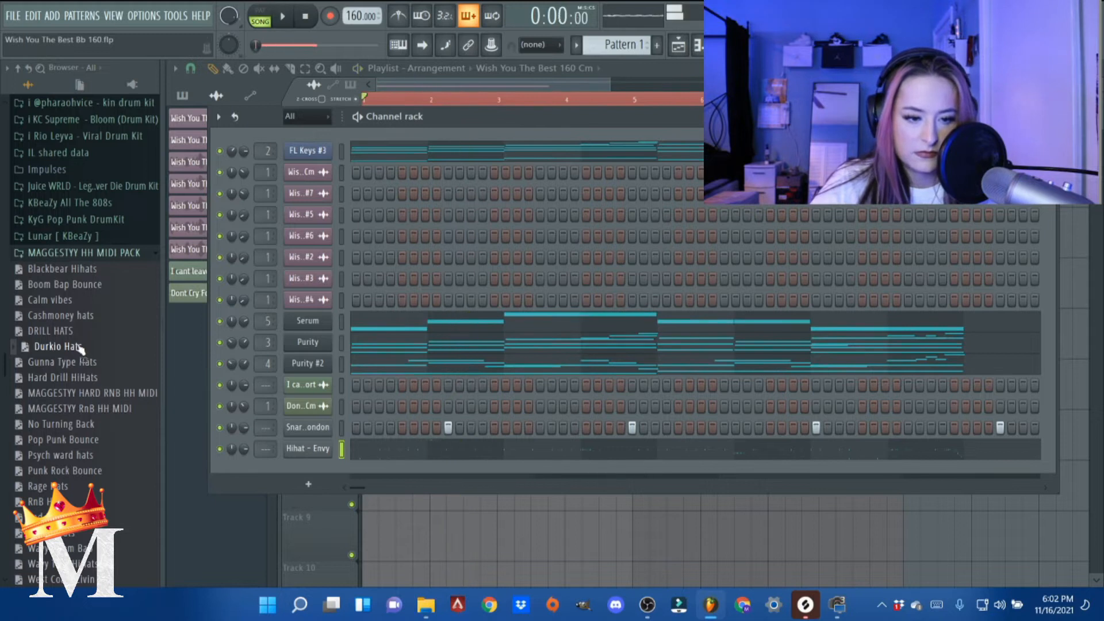
{"action": "left_click_drag", "start_coordinate": [144, 371], "coordinate": [309, 457]}
{"action": "key", "text": "space"}
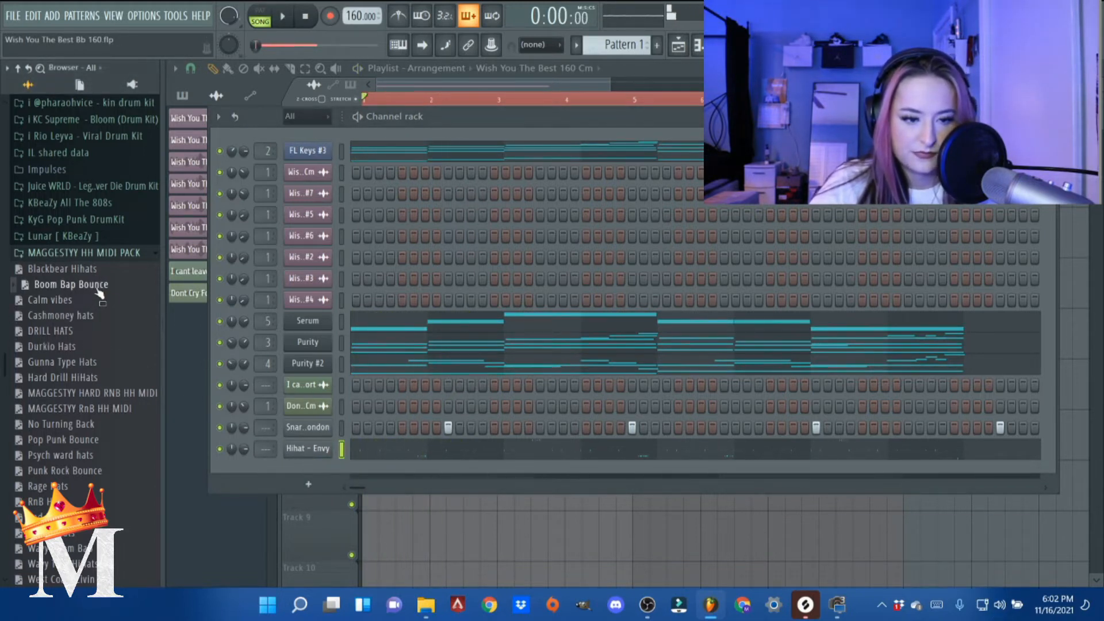
- Load the Calm vibes MIDI pattern onto the Hihat - Envy channel and play its notes in the piano roll
{"action": "left_click_drag", "start_coordinate": [320, 453], "coordinate": [324, 455]}
{"action": "key", "text": "space"}
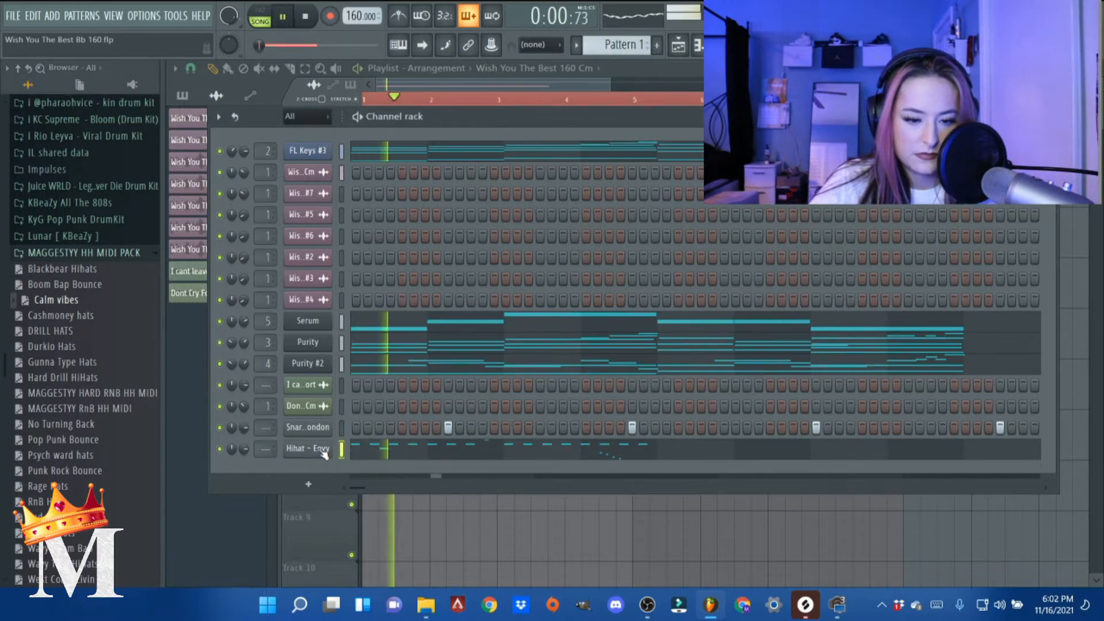
{"action": "left_click", "coordinate": [396, 457]}
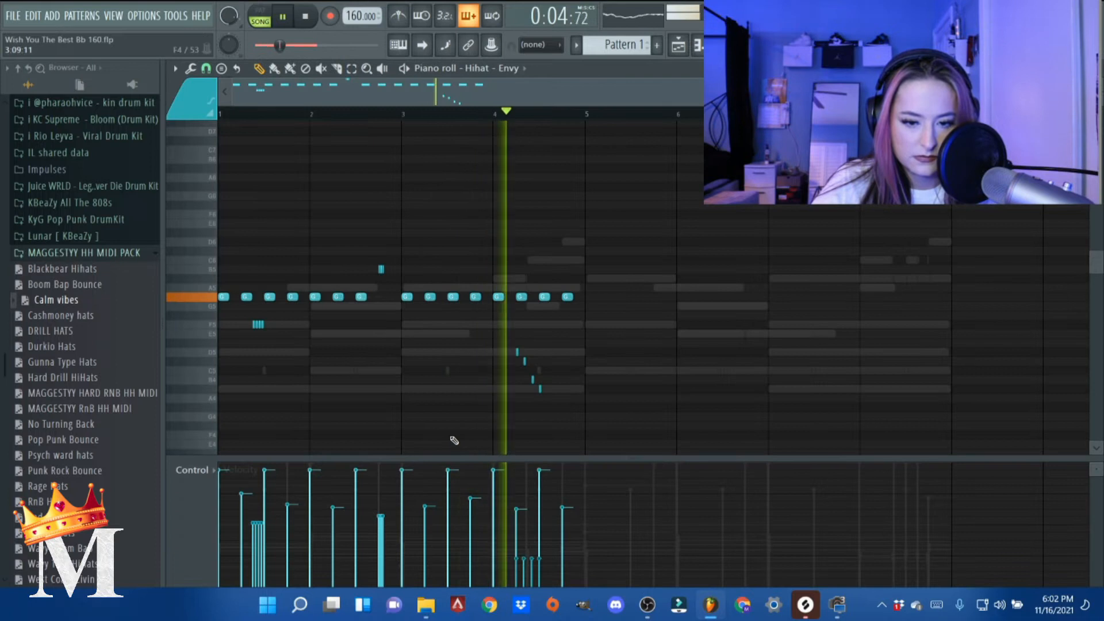
{"action": "key", "text": "space"}
- Duplicate all the Hihat - Envy notes and shift the copy so it starts at bar 5
{"action": "key", "text": "ctrl+a"}
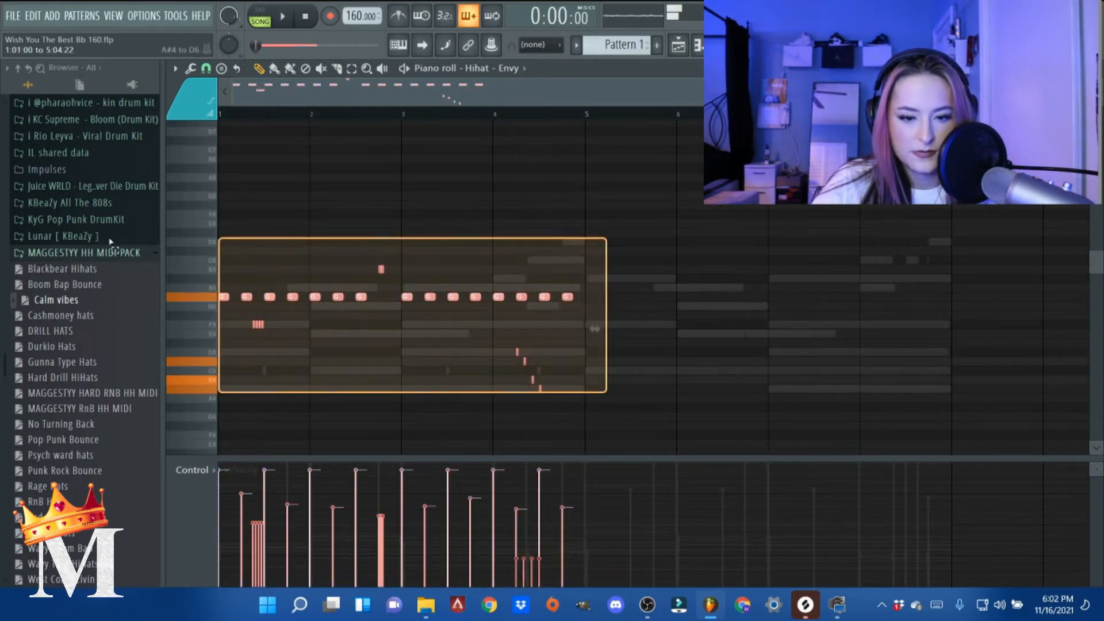
{"action": "key", "text": "ctrl+b"}
{"action": "scroll", "coordinate": [568, 294], "scroll_direction": "up", "scroll_amount": 3}
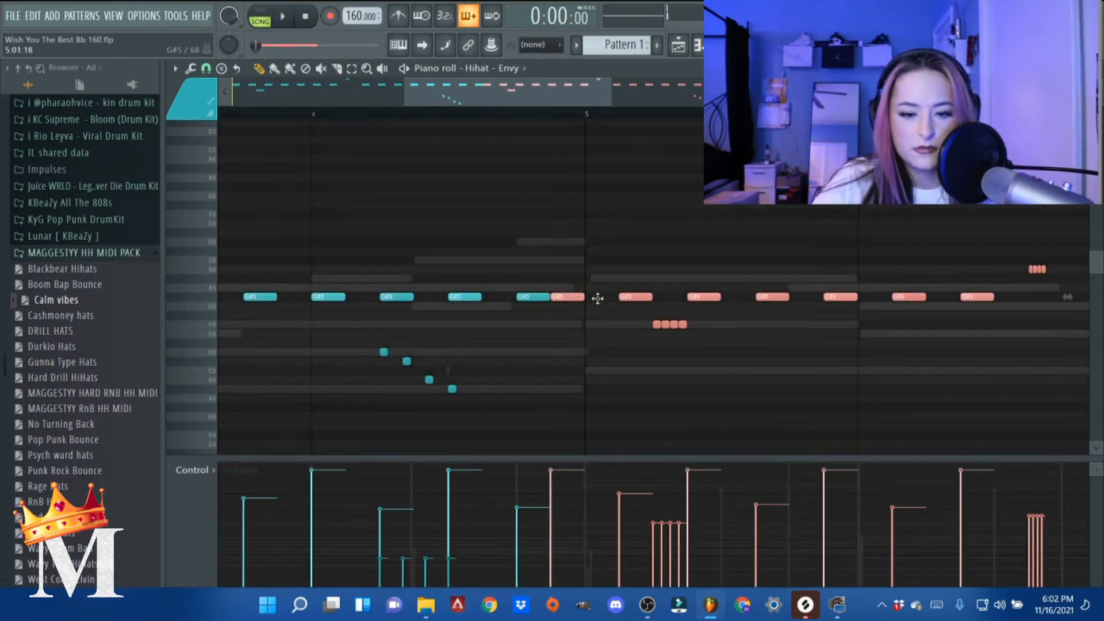
{"action": "left_click", "coordinate": [205, 69]}
{"action": "left_click", "coordinate": [227, 158]}
{"action": "left_click_drag", "start_coordinate": [573, 297], "coordinate": [607, 299]}
{"action": "key", "text": "space"}
- Randomize the levels of all the hi-hat notes with the Bipolar option on
{"action": "scroll", "coordinate": [426, 239], "scroll_direction": "down", "scroll_amount": 3}
{"action": "scroll", "coordinate": [419, 253], "scroll_direction": "down", "scroll_amount": 4}
{"action": "key", "text": "ctrl+a"}
{"action": "key", "text": "alt+r"}
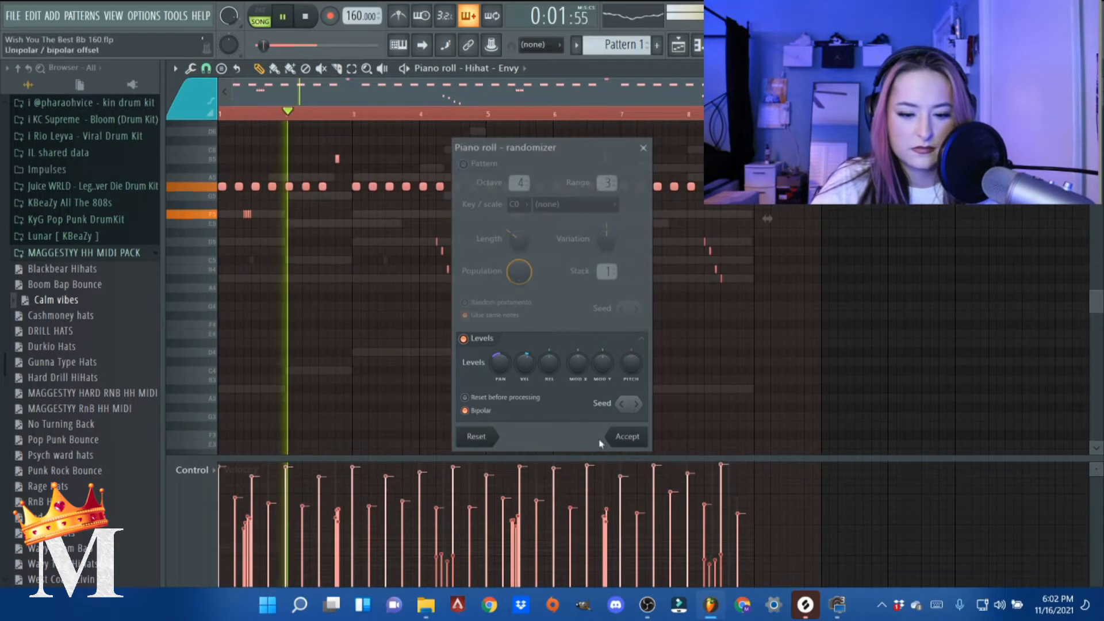
{"action": "left_click", "coordinate": [623, 440]}
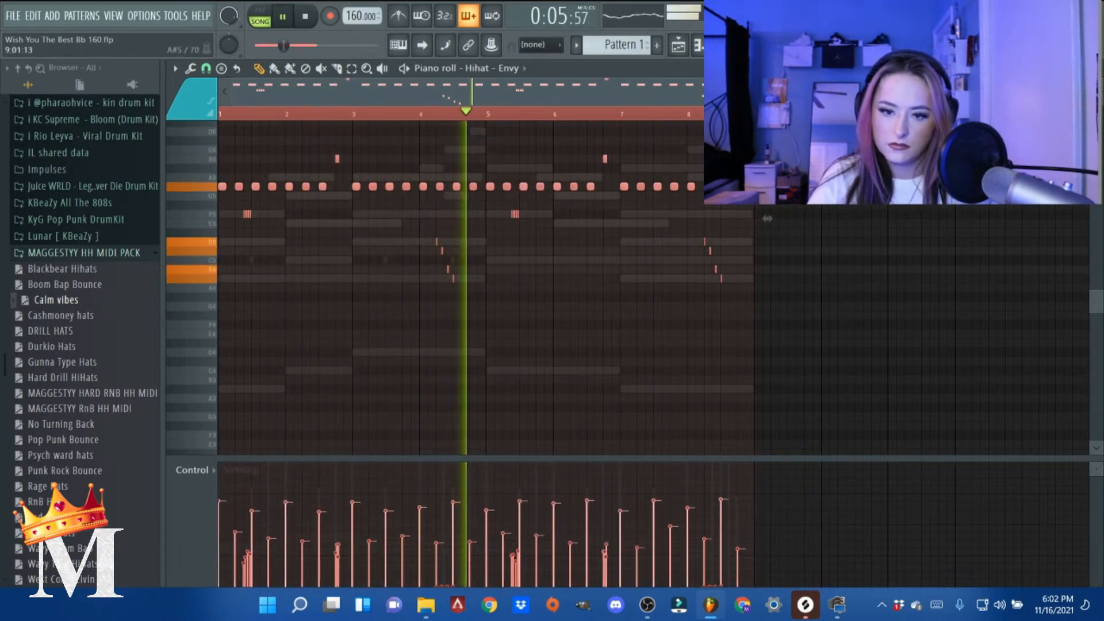
- Listen to the randomized hi-hat pattern and examine its notes and velocities across the eight bars
{"action": "scroll", "coordinate": [767, 219], "scroll_direction": "up", "scroll_amount": 7}
{"action": "scroll", "coordinate": [767, 218], "scroll_direction": "down", "scroll_amount": 1}
{"action": "scroll", "coordinate": [480, 281], "scroll_direction": "down", "scroll_amount": 8}
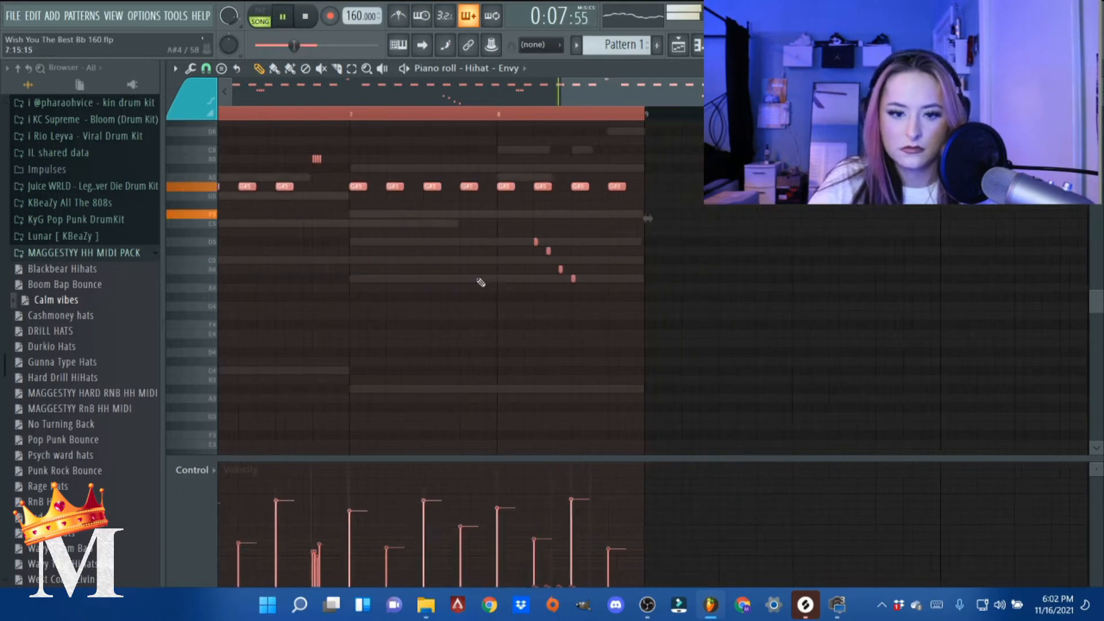
{"action": "scroll", "coordinate": [373, 313], "scroll_direction": "up", "scroll_amount": 2}
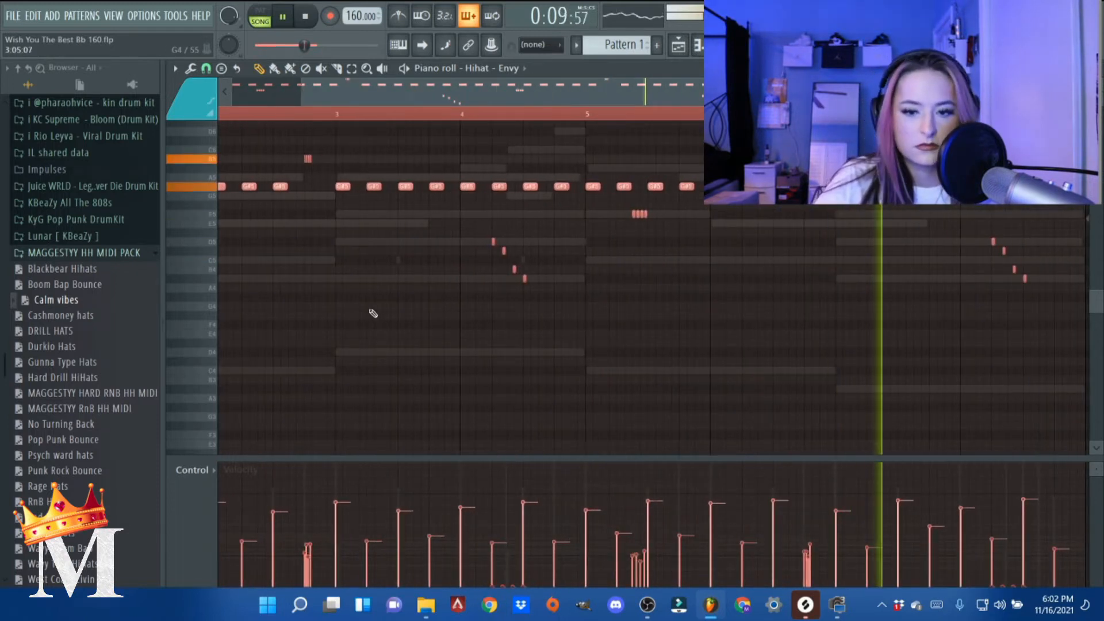
{"action": "scroll", "coordinate": [371, 313], "scroll_direction": "up", "scroll_amount": 2}
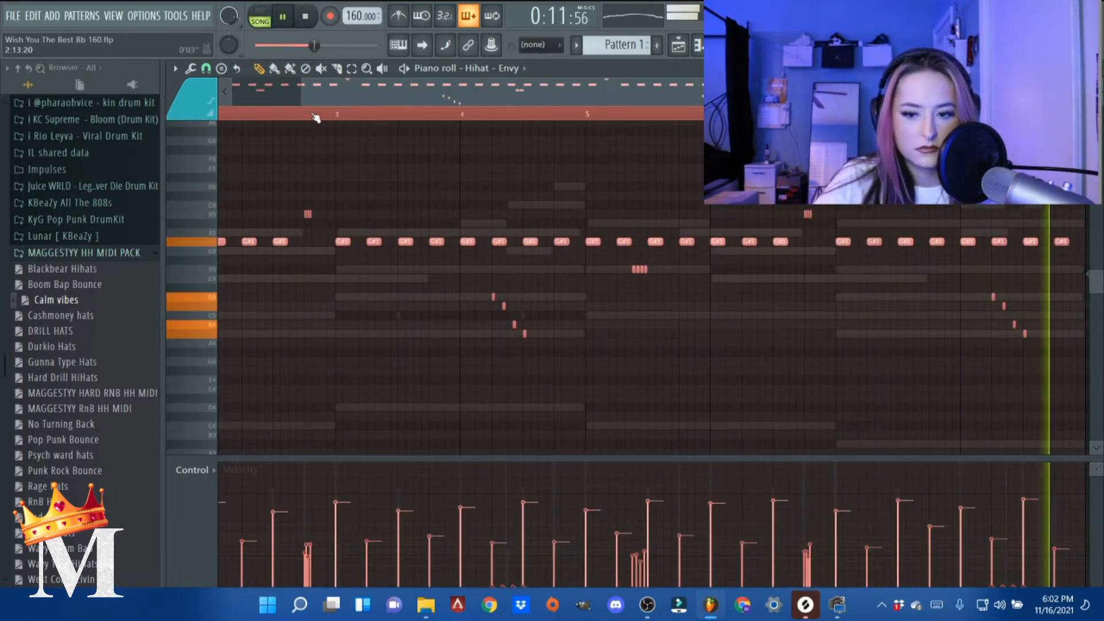
{"action": "key", "text": "space"}
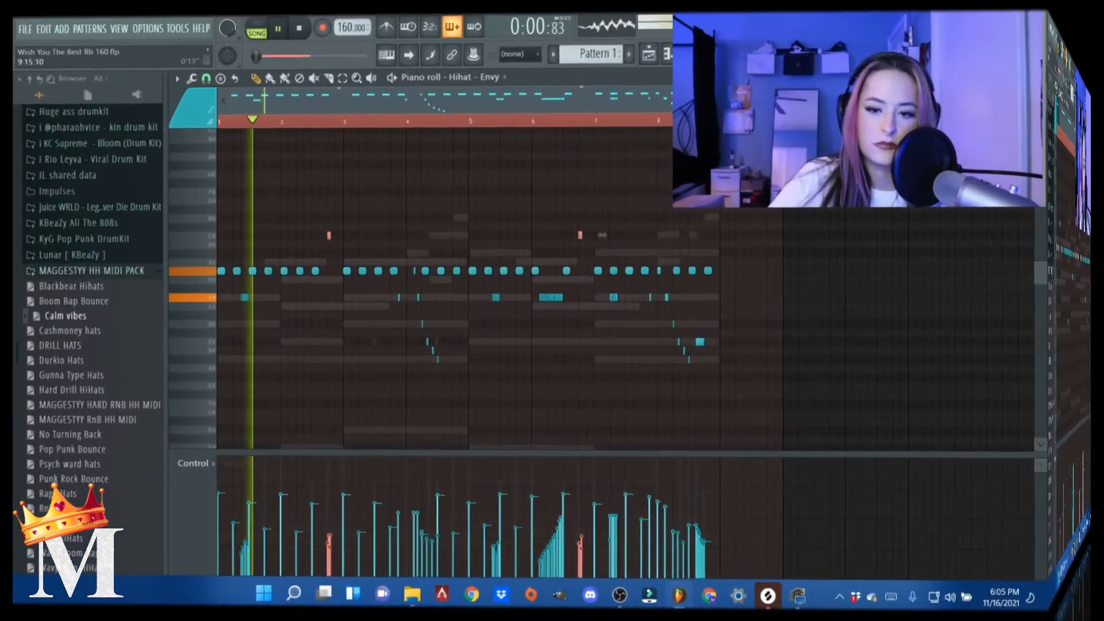
- Select bars 1 to 8 of the hi-hat pattern and review its added rolls during playback
{"action": "left_click_drag", "start_coordinate": [220, 114], "coordinate": [755, 113]}
{"action": "scroll", "coordinate": [751, 296], "scroll_direction": "up", "scroll_amount": 6}
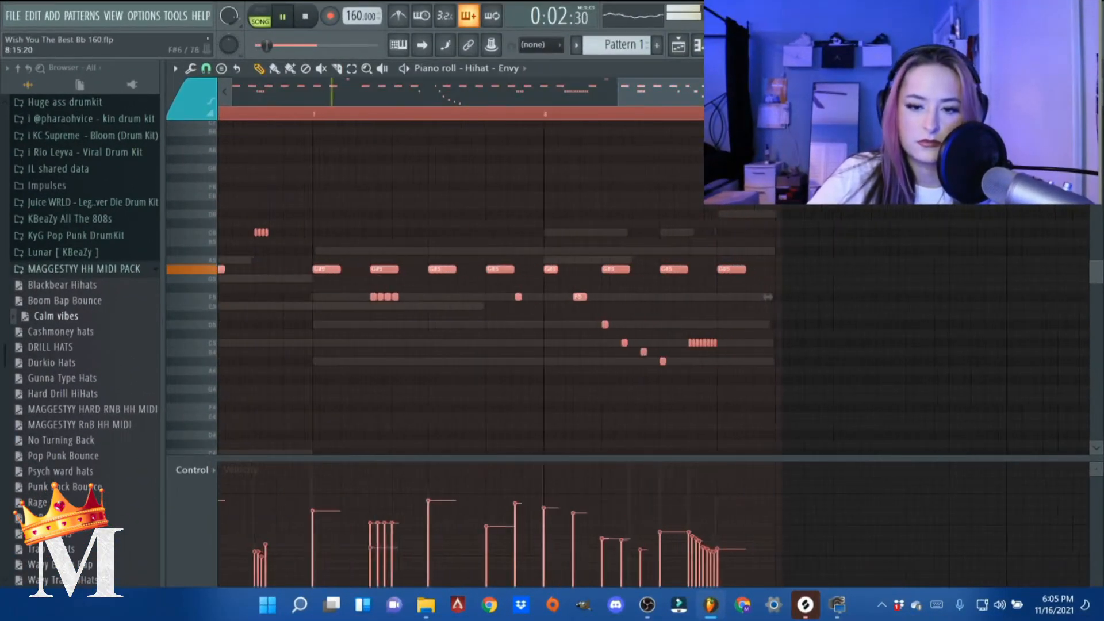
{"action": "scroll", "coordinate": [751, 296], "scroll_direction": "down", "scroll_amount": 6}
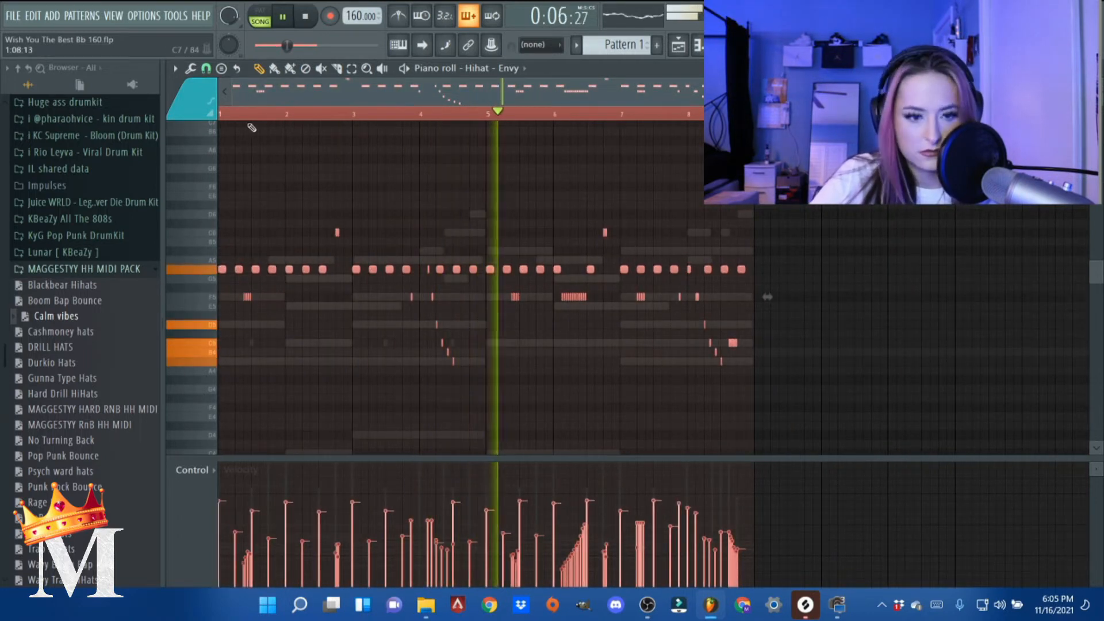
{"action": "key", "text": "space"}
- Add This Snare from the Outa Space Drum Kit's Snares folder as a new channel below Hihat - Envy
{"action": "key", "text": "space"}
{"action": "key", "text": "Escape"}
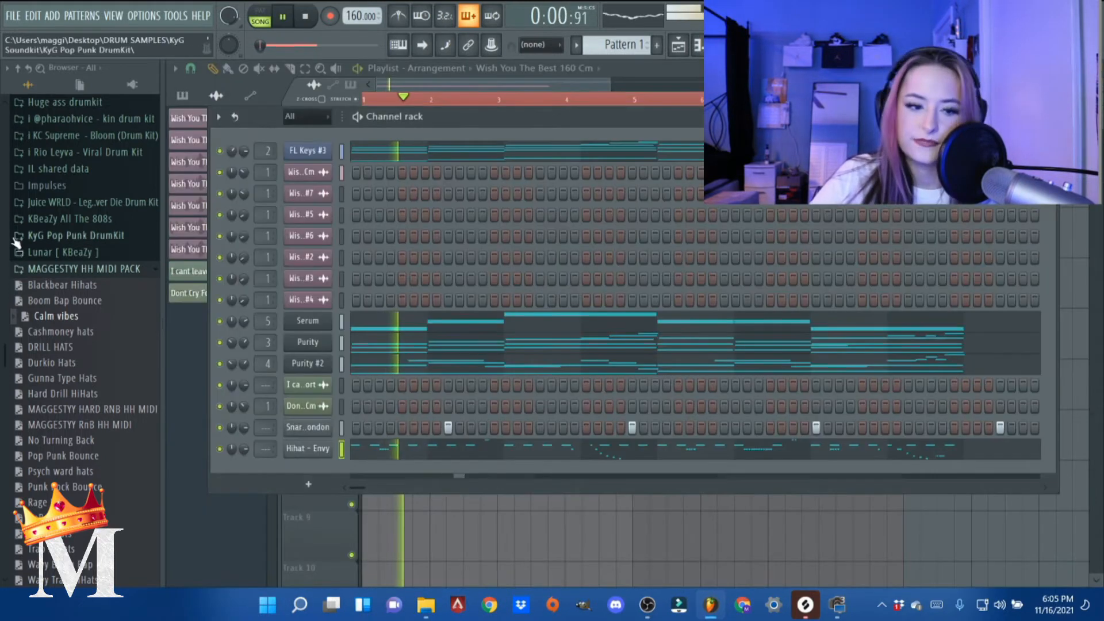
{"action": "left_click", "coordinate": [74, 269]}
{"action": "key", "text": "space"}
{"action": "left_click", "coordinate": [63, 335]}
{"action": "left_click", "coordinate": [80, 398]}
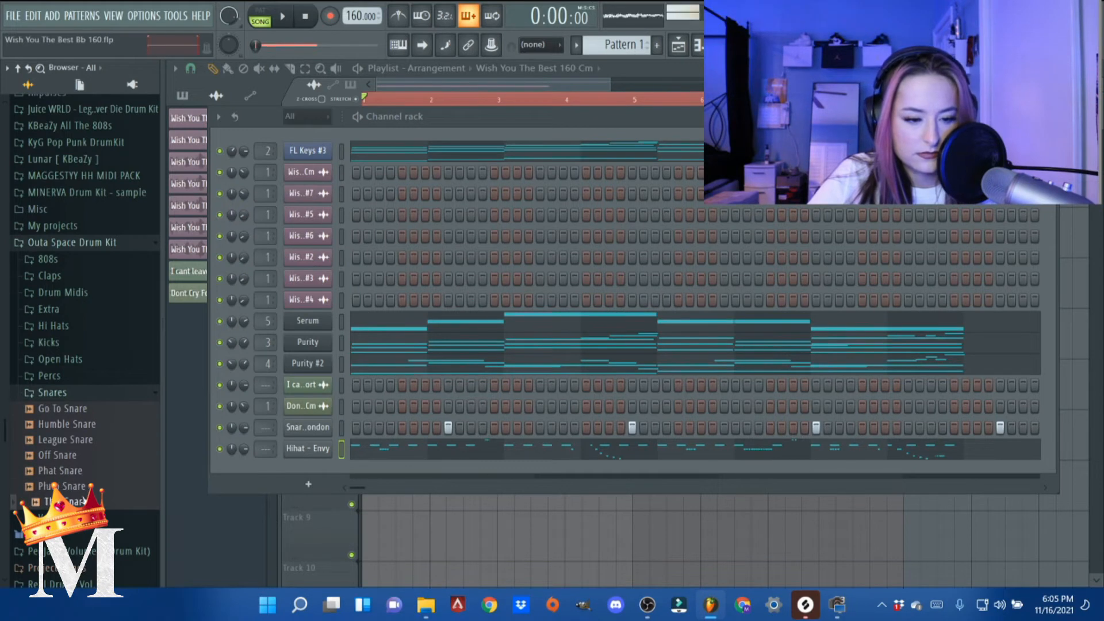
{"action": "left_click_drag", "start_coordinate": [334, 494], "coordinate": [327, 477]}
- Open This Snare's piano roll and place two C5 notes, one late in bar 1 and one early in bar 2
{"action": "key", "text": "space"}
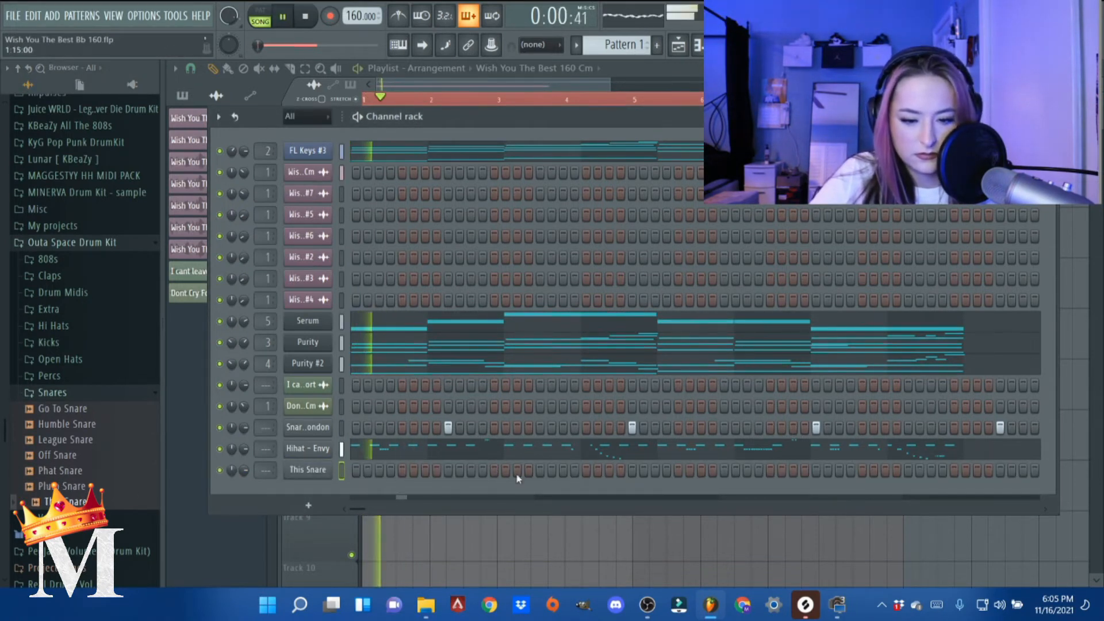
{"action": "right_click", "coordinate": [327, 477]}
{"action": "left_click", "coordinate": [362, 404]}
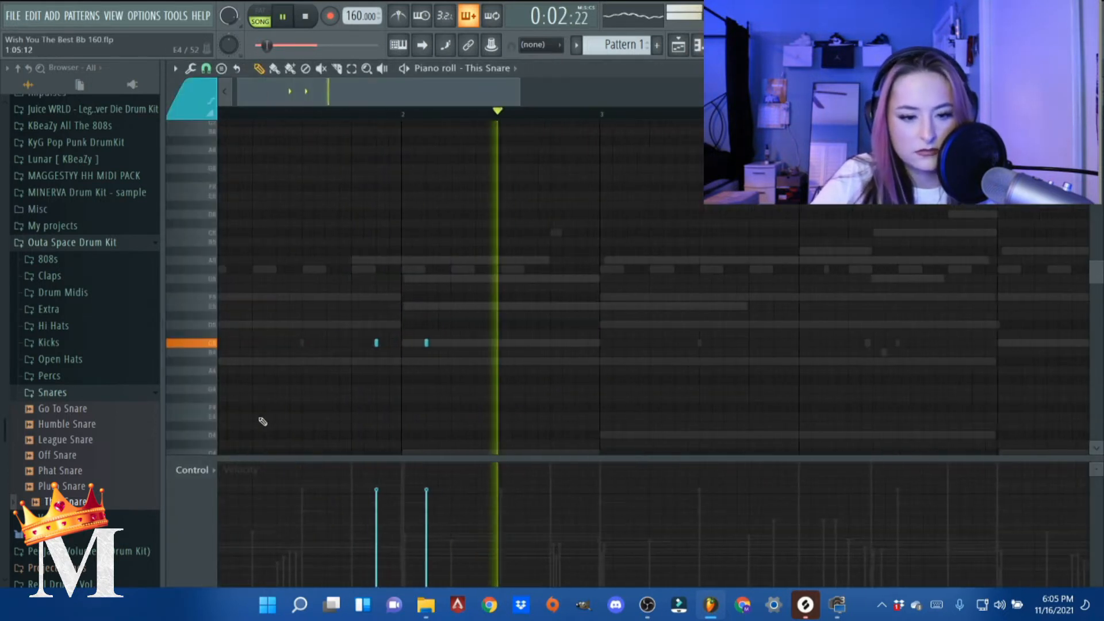
- Extend the This Snare pattern with two C5 notes late in bar 3 and one early in bar 4
{"action": "left_click", "coordinate": [606, 118]}
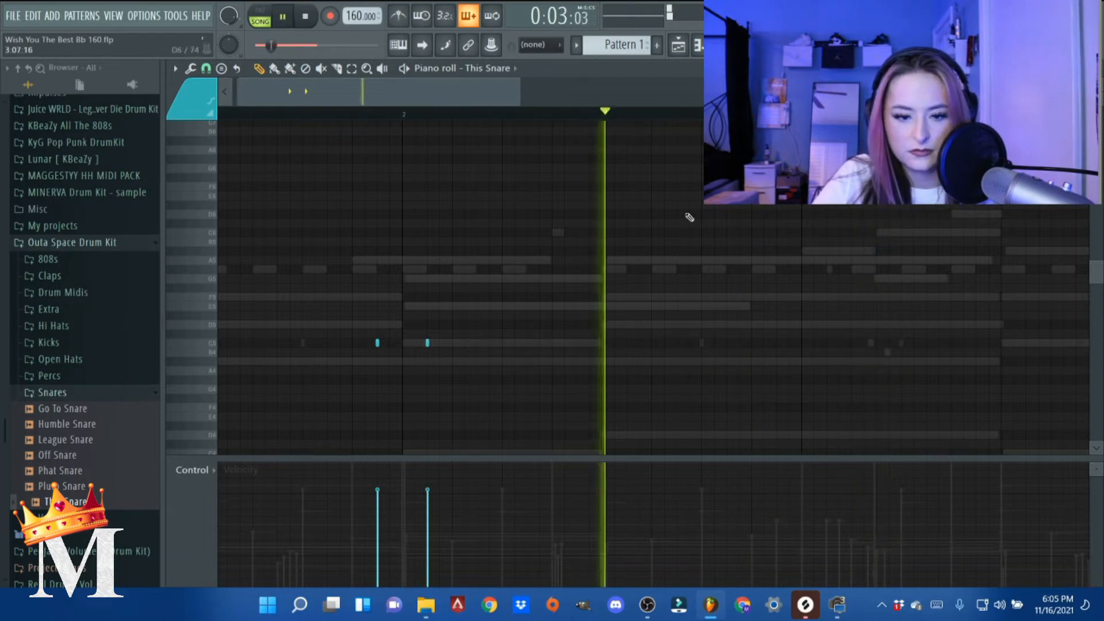
{"action": "left_click", "coordinate": [591, 343]}
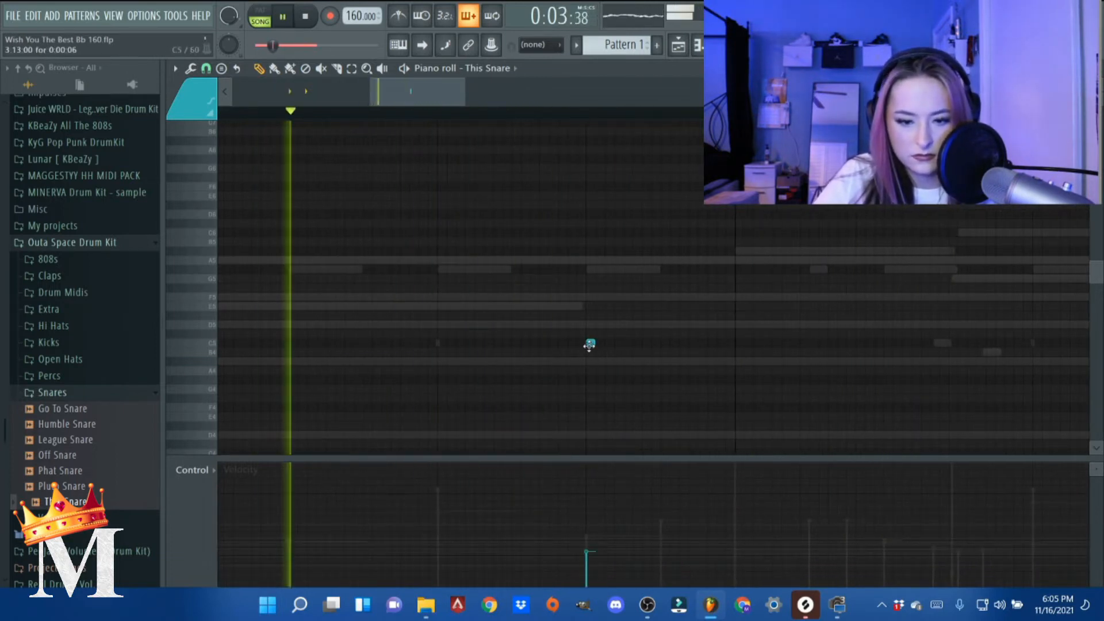
{"action": "left_click", "coordinate": [664, 344]}
{"action": "key", "text": "space"}
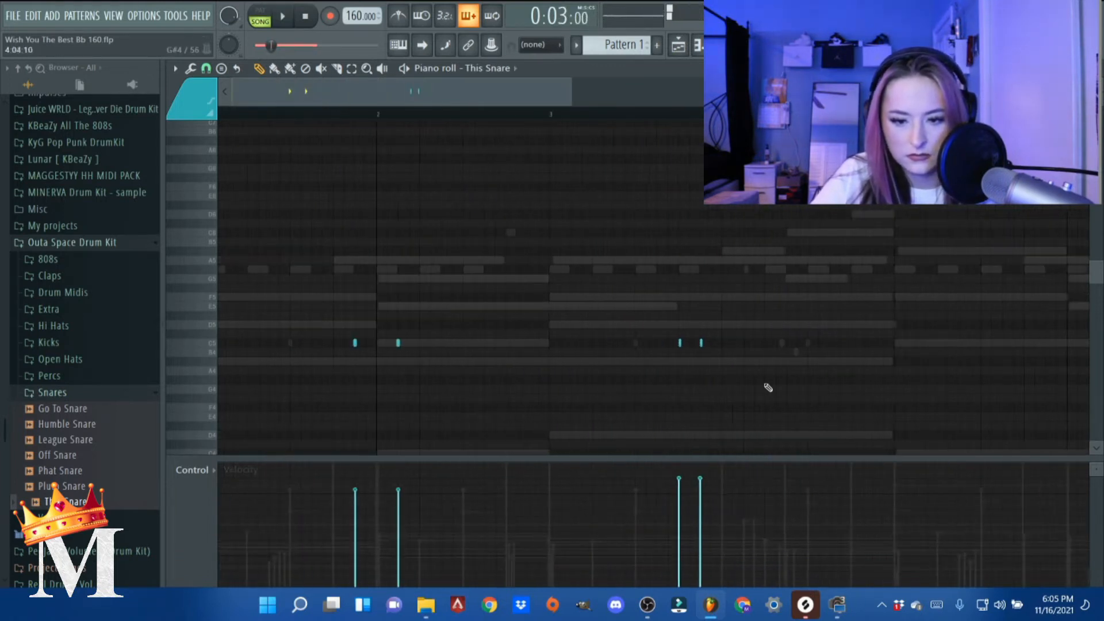
{"action": "key", "text": "space"}
{"action": "left_click", "coordinate": [641, 343]}
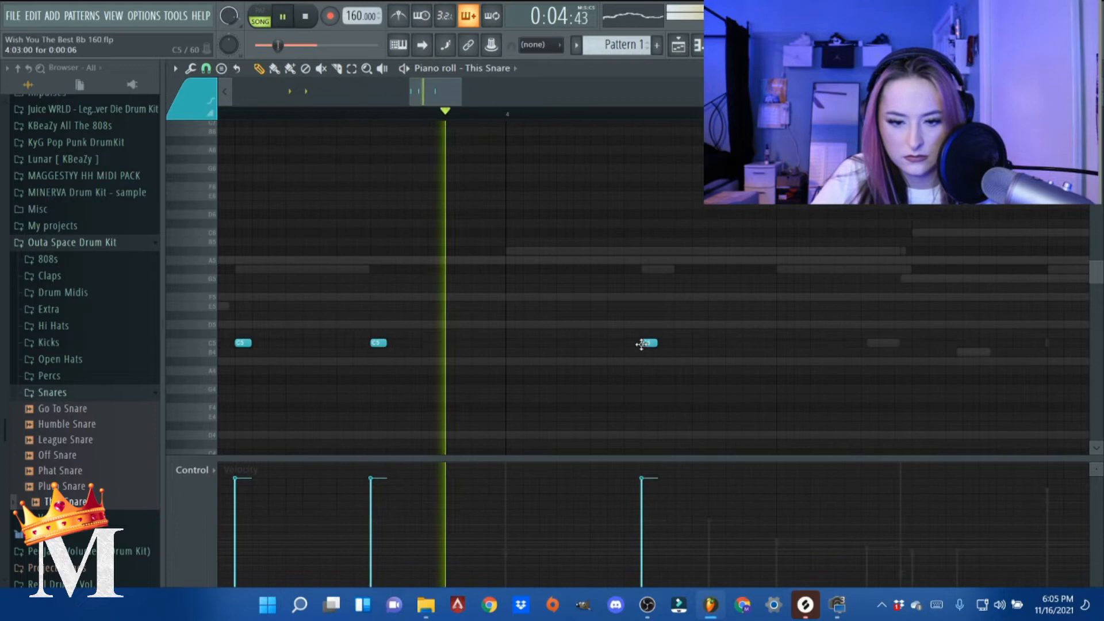
{"action": "scroll", "coordinate": [739, 432], "scroll_direction": "down", "scroll_amount": 6}
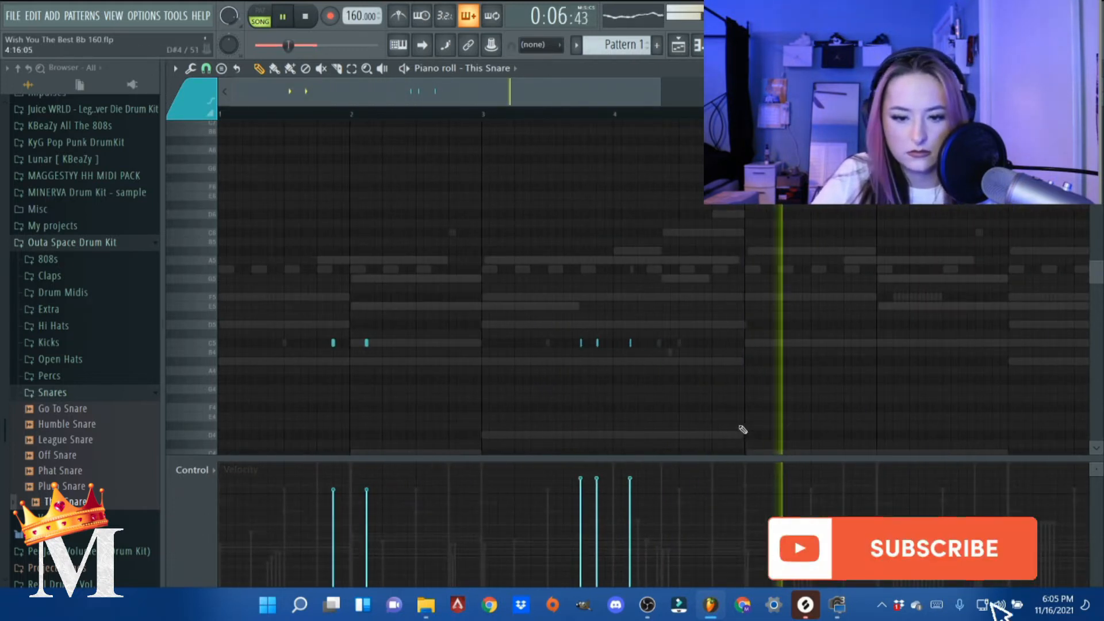
- Stop playback and set the piano roll's snap to grid to Beat
{"action": "key", "text": "space"}
{"action": "left_click", "coordinate": [207, 69]}
{"action": "left_click", "coordinate": [207, 69]}
{"action": "left_click", "coordinate": [206, 69]}
{"action": "left_click", "coordinate": [228, 147]}
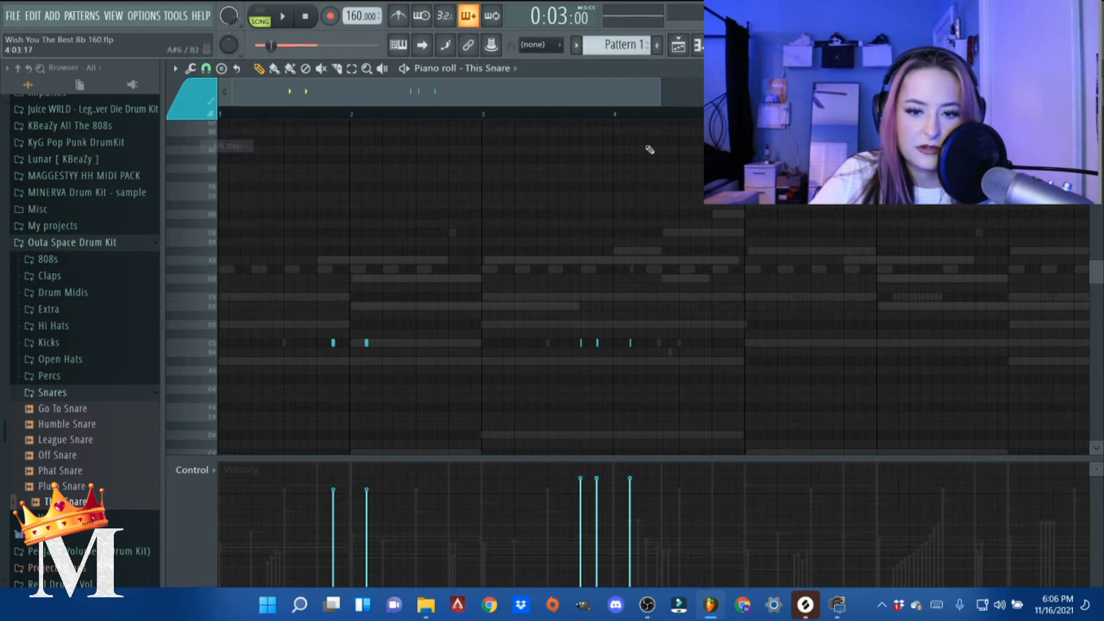
{"action": "left_click", "coordinate": [207, 70]}
{"action": "left_click", "coordinate": [243, 260]}
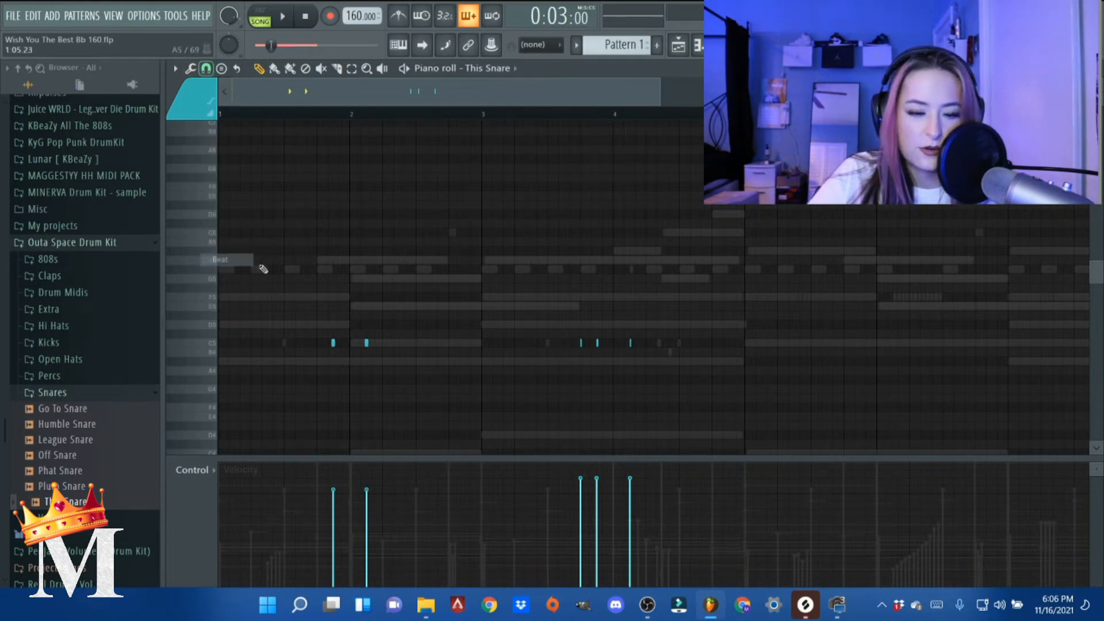
- Duplicate bars 1 to 4 of the This Snare pattern into bars 5 to 8 and play it from the start
{"action": "key", "text": "ctrl+a"}
{"action": "scroll", "coordinate": [552, 103], "scroll_direction": "down", "scroll_amount": 3}
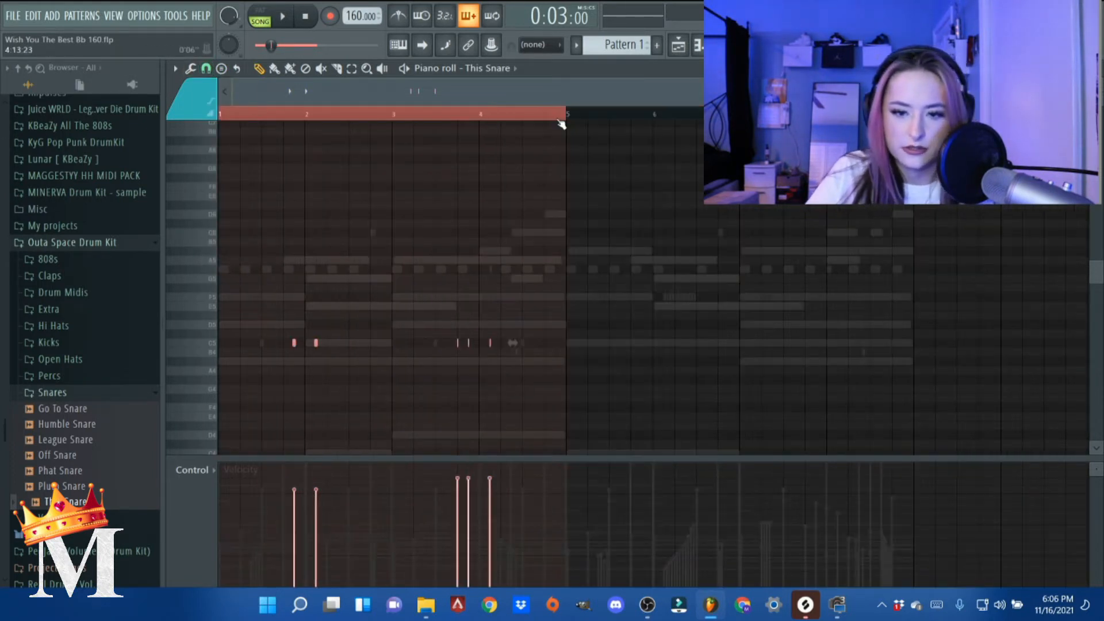
{"action": "key", "text": "ctrl+b"}
{"action": "key", "text": "space"}
{"action": "key", "text": "space"}
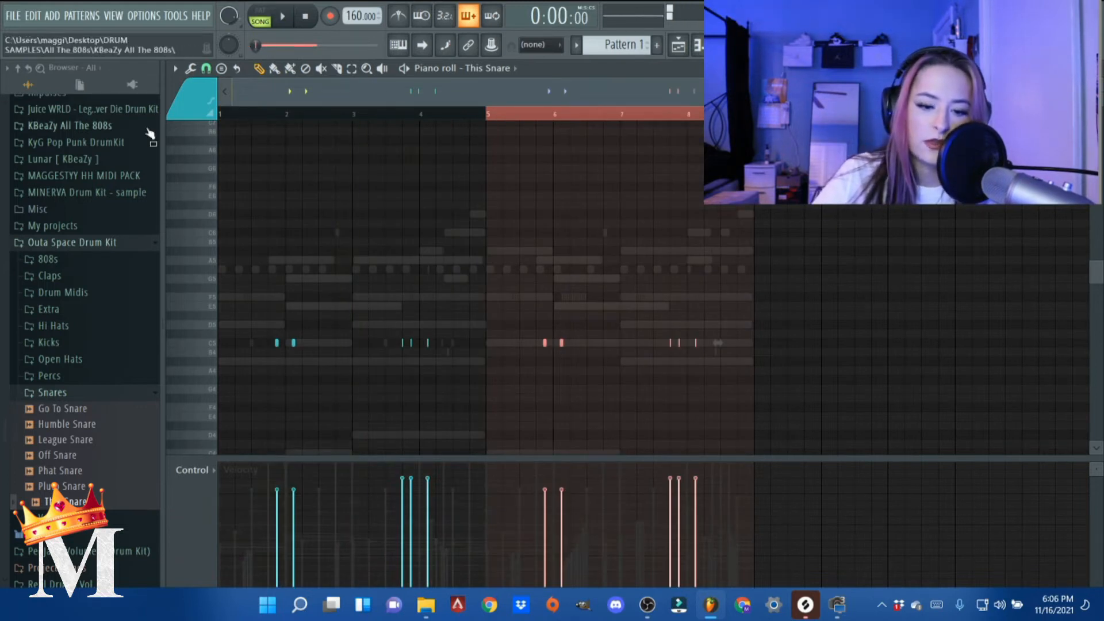
{"action": "left_click", "coordinate": [224, 113]}
{"action": "key", "text": "space"}
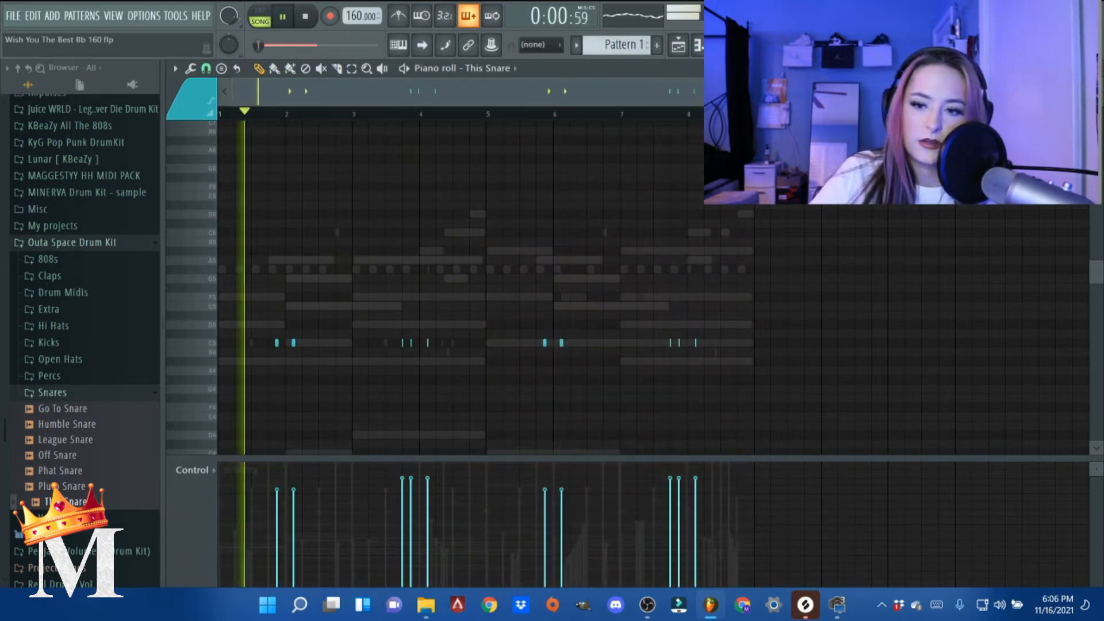
- Add Kick Casual Knock from the Outa Space Drum Kit's Kicks folder as a new channel below This Snare
{"action": "key", "text": "Escape"}
{"action": "left_click", "coordinate": [52, 392]}
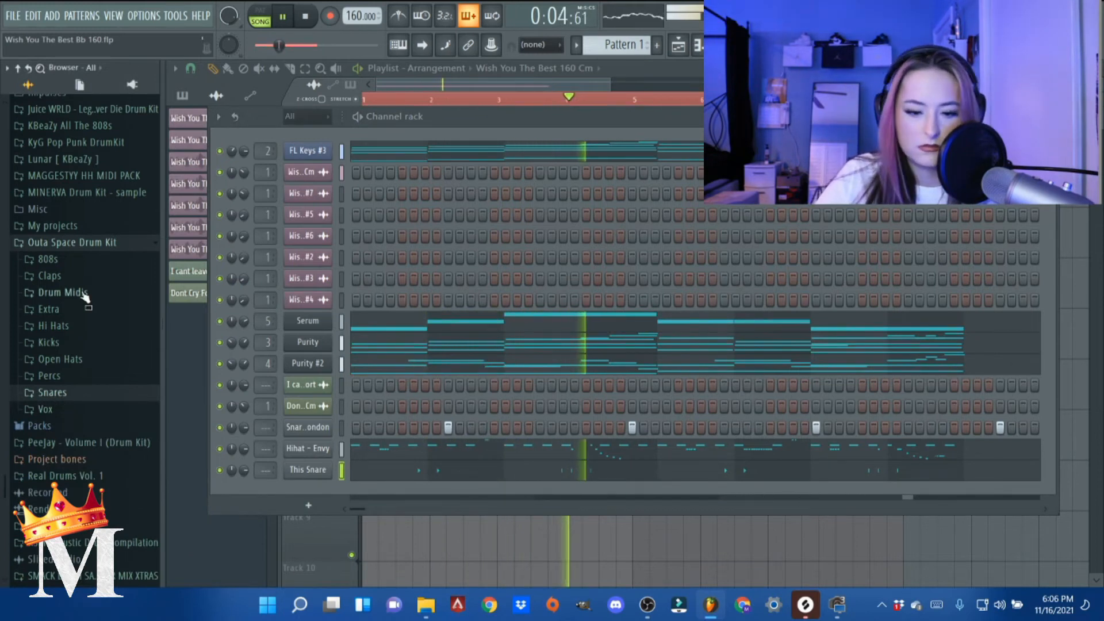
{"action": "key", "text": "space"}
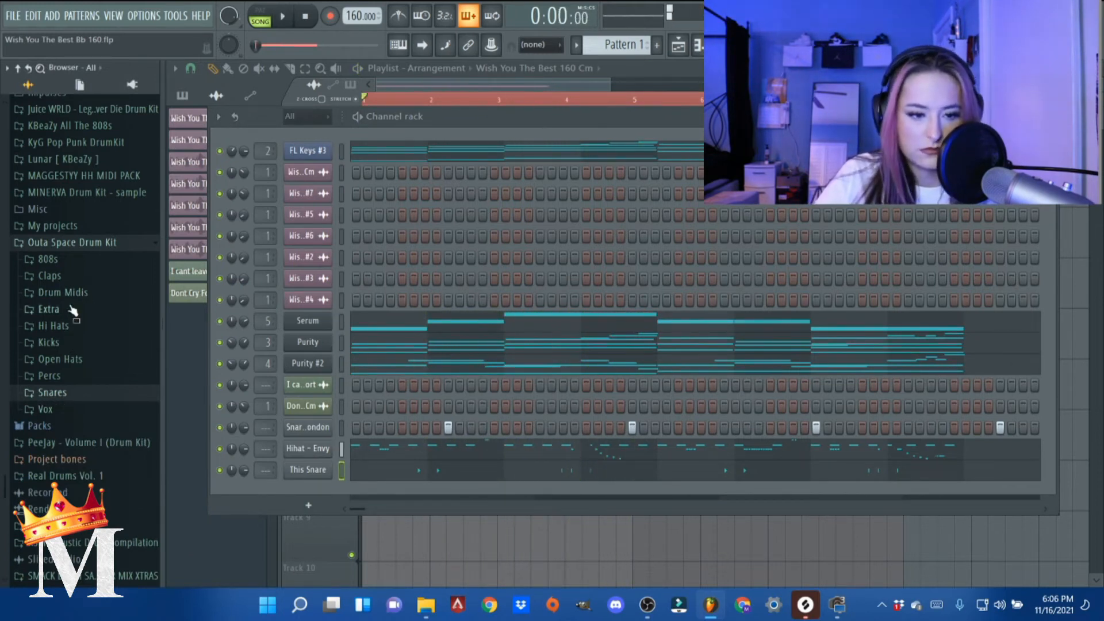
{"action": "left_click", "coordinate": [64, 343]}
{"action": "left_click", "coordinate": [78, 393]}
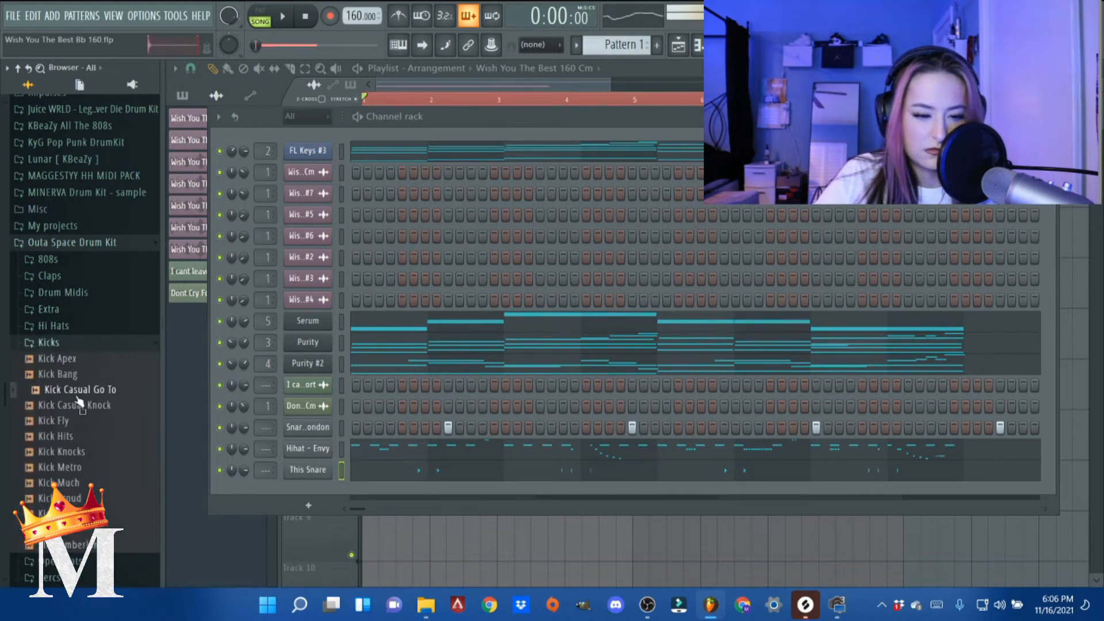
{"action": "left_click_drag", "start_coordinate": [316, 498], "coordinate": [333, 476]}
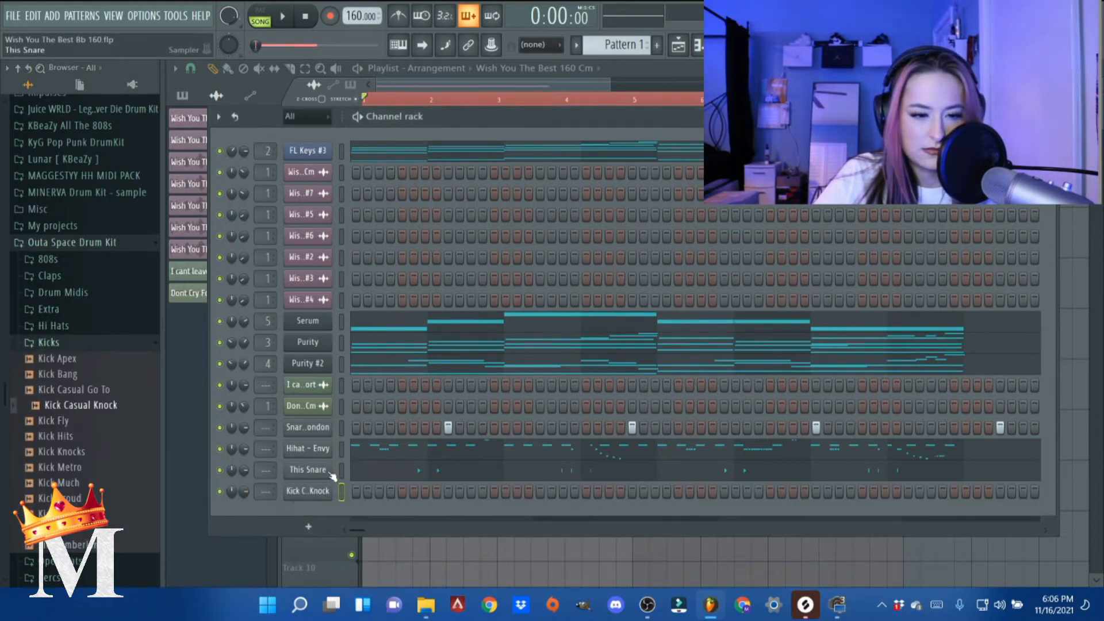
- Program Kick Casual Knock hits on steps 1 and 13, replacing the trial hit on step 11
{"action": "left_click", "coordinate": [471, 492]}
{"action": "key", "text": "space"}
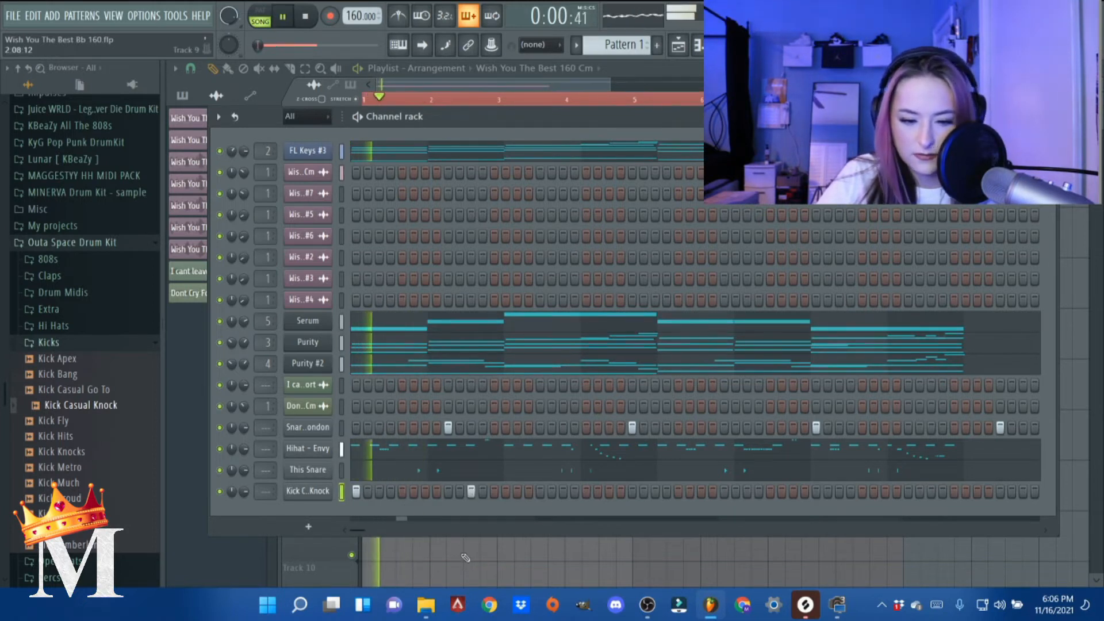
{"action": "key", "text": "space"}
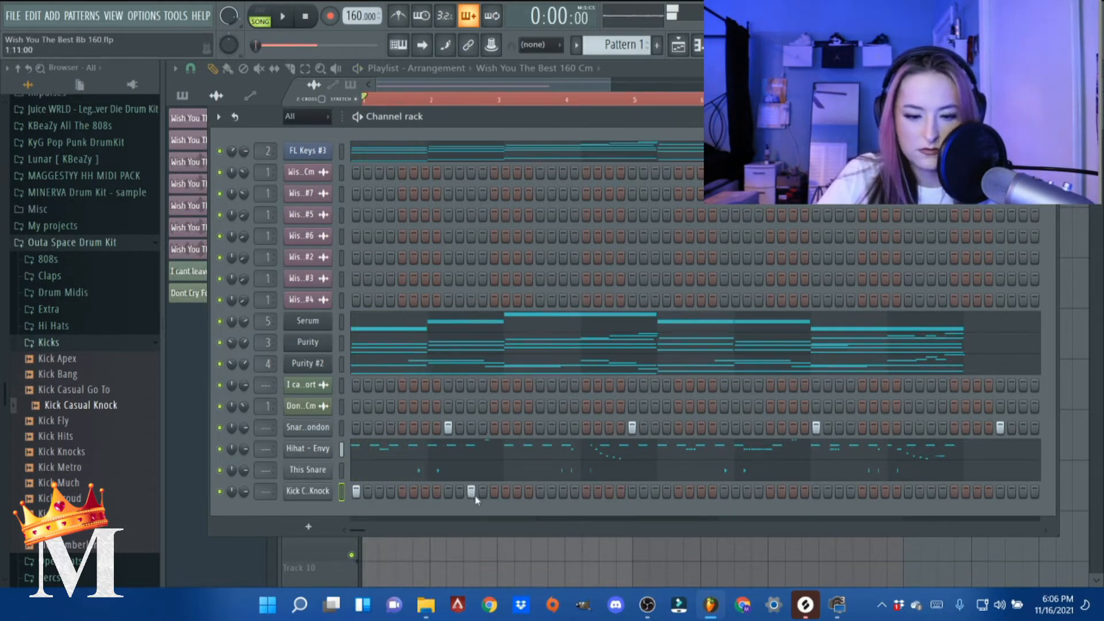
{"action": "left_click", "coordinate": [494, 492]}
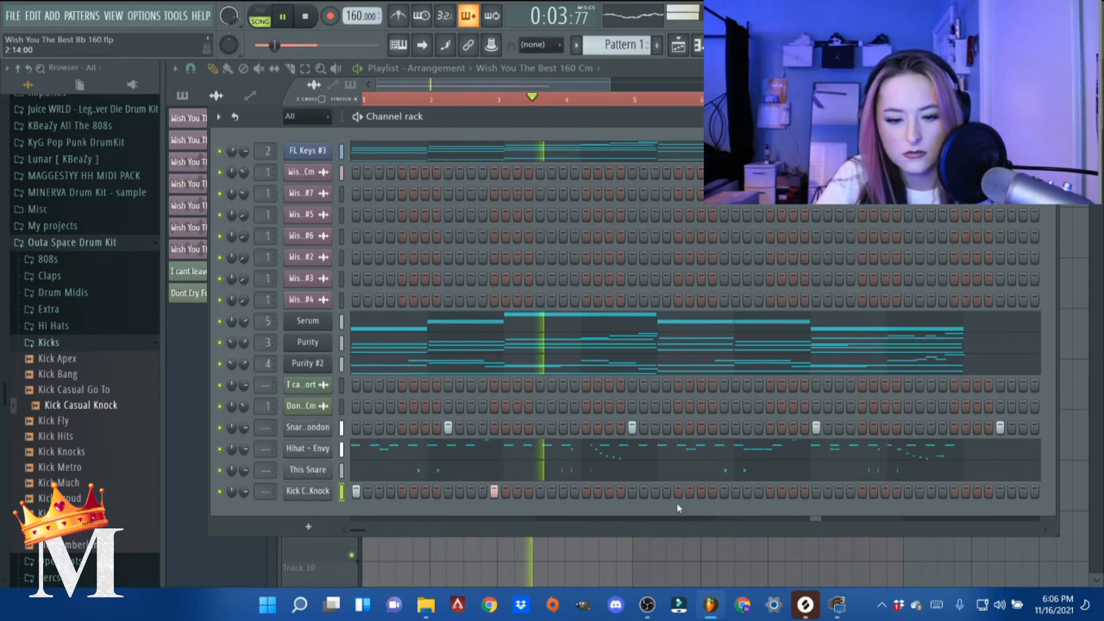
- Check the Kick Casual Knock sampler settings and add a kick hit on step 21
{"action": "left_click", "coordinate": [317, 492]}
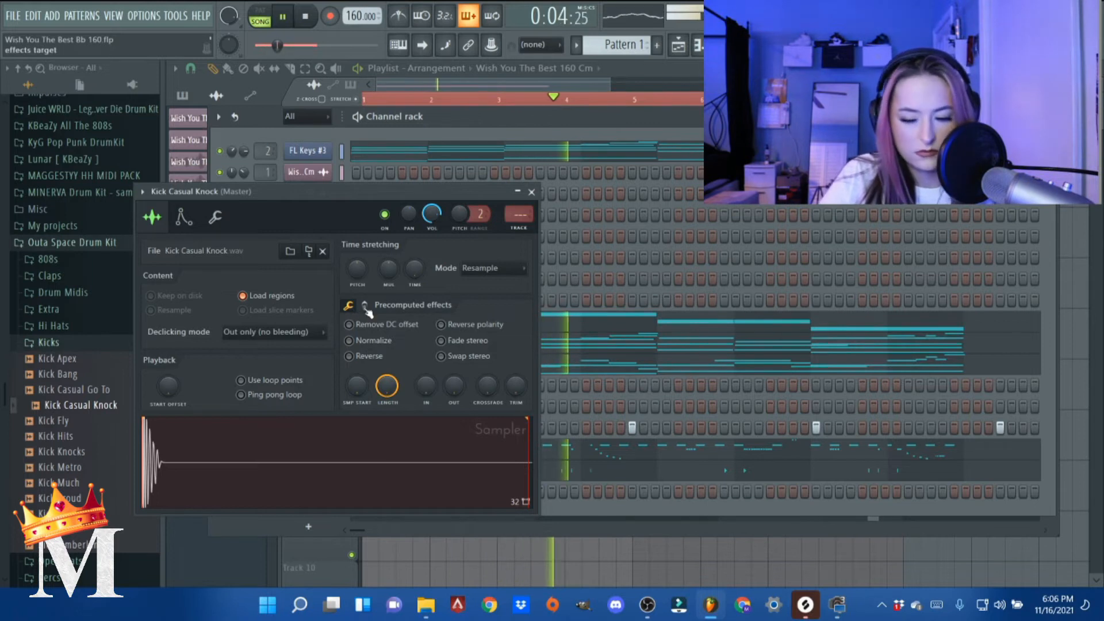
{"action": "left_click", "coordinate": [531, 192]}
{"action": "key", "text": "space"}
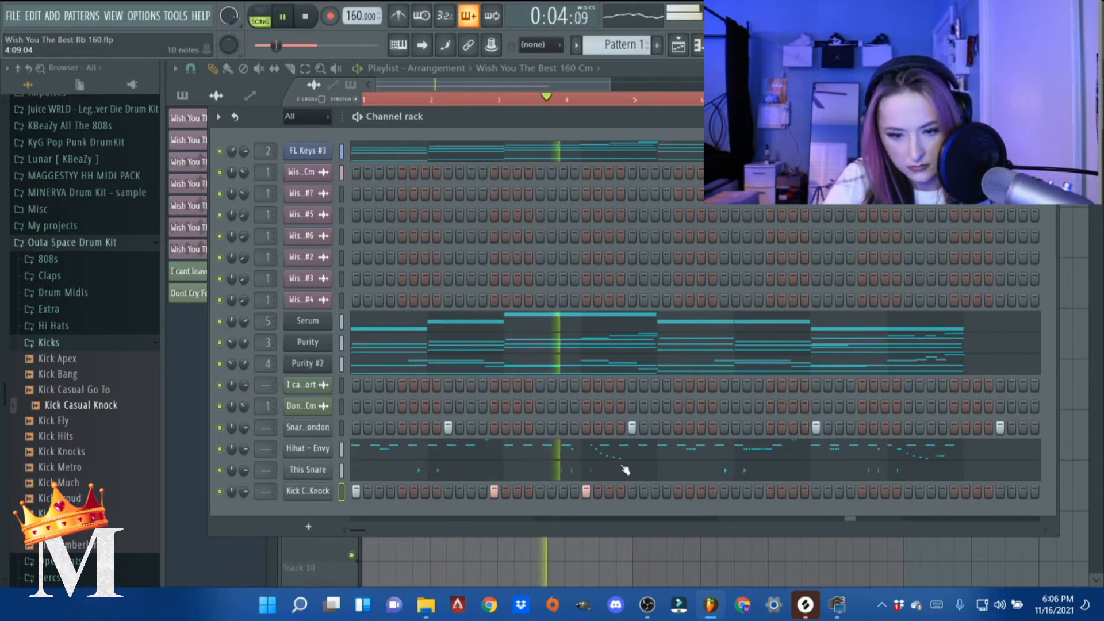
{"action": "key", "text": "space"}
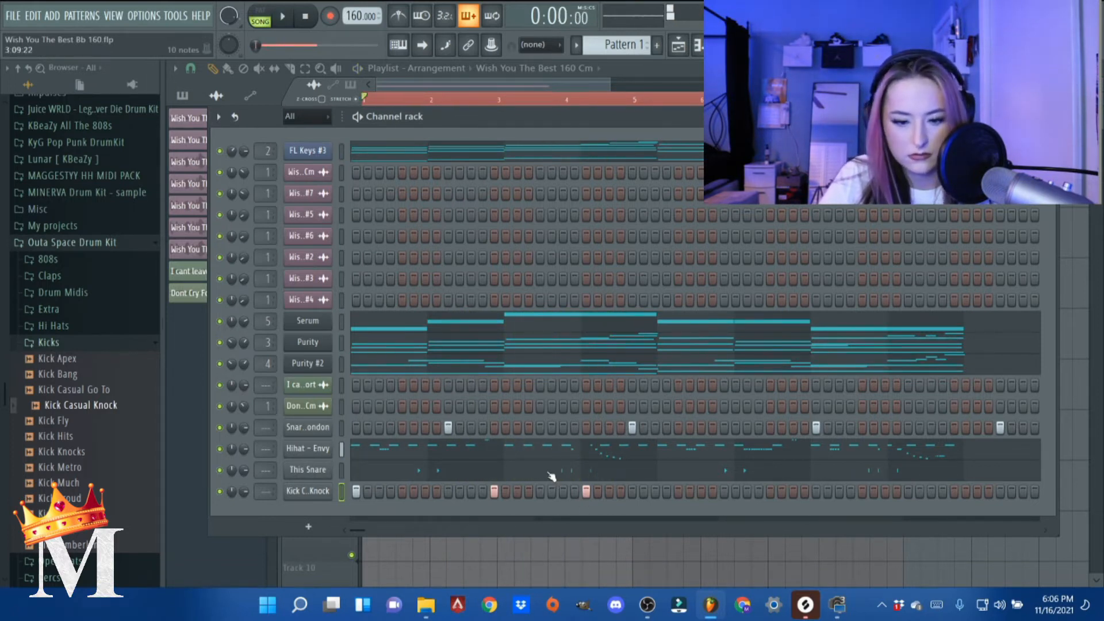
- Open the Kick Casual Knock piano roll and add a C5 note at the start of bar 3
{"action": "right_click", "coordinate": [334, 495]}
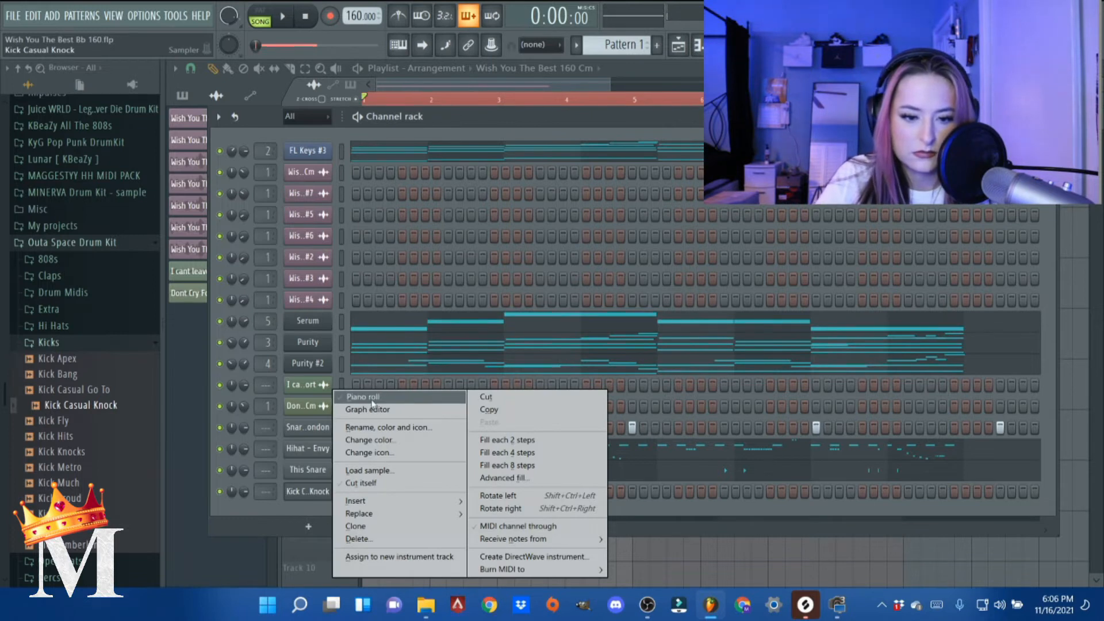
{"action": "left_click", "coordinate": [371, 401]}
{"action": "key", "text": "space"}
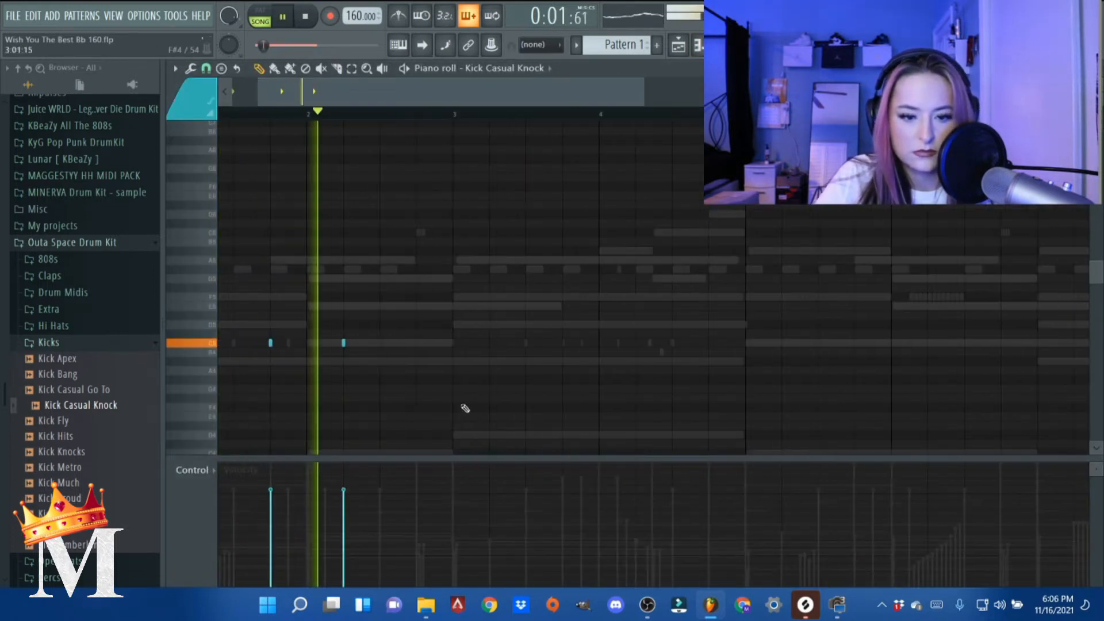
{"action": "key", "text": "space"}
{"action": "scroll", "coordinate": [253, 360], "scroll_direction": "down", "scroll_amount": 3}
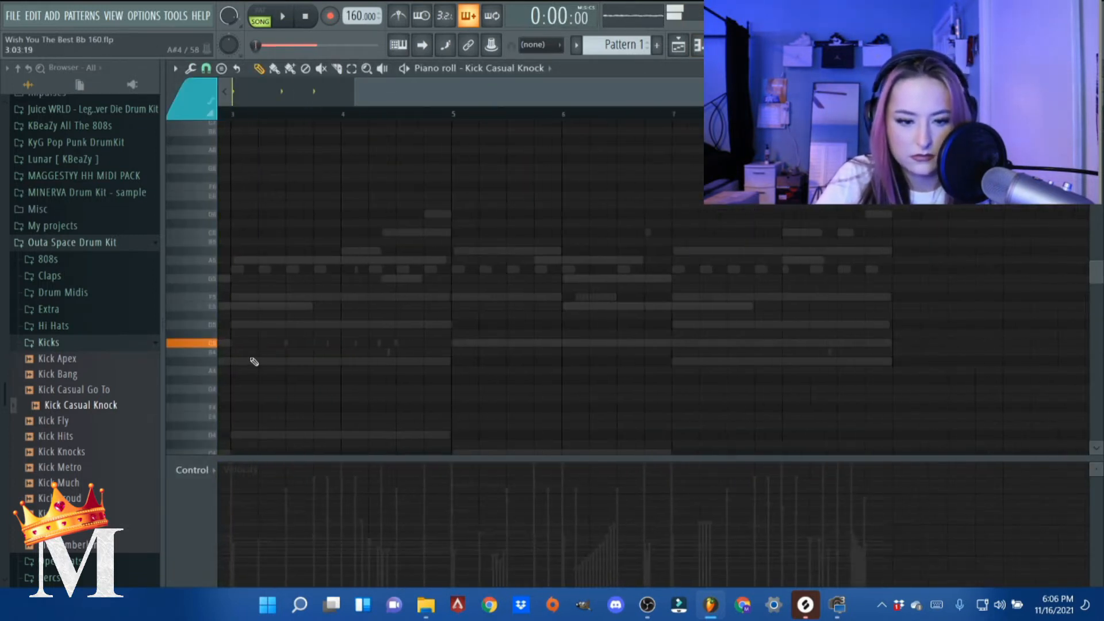
{"action": "scroll", "coordinate": [229, 347], "scroll_direction": "up", "scroll_amount": 8}
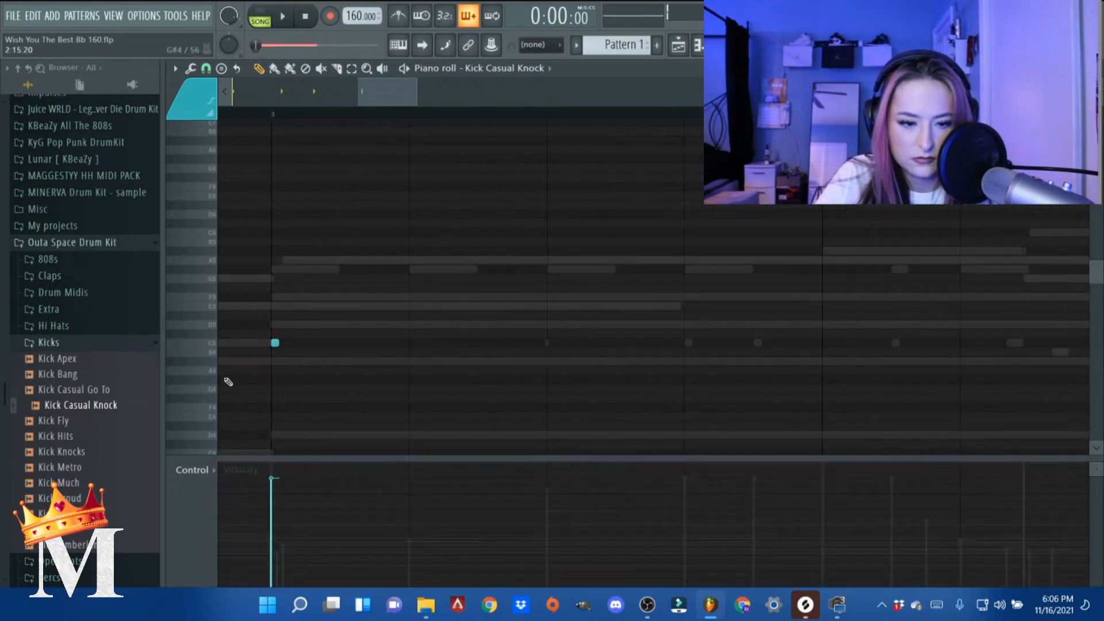
{"action": "left_click_drag", "start_coordinate": [381, 95], "coordinate": [144, 96]}
{"action": "scroll", "coordinate": [421, 286], "scroll_direction": "down", "scroll_amount": 6}
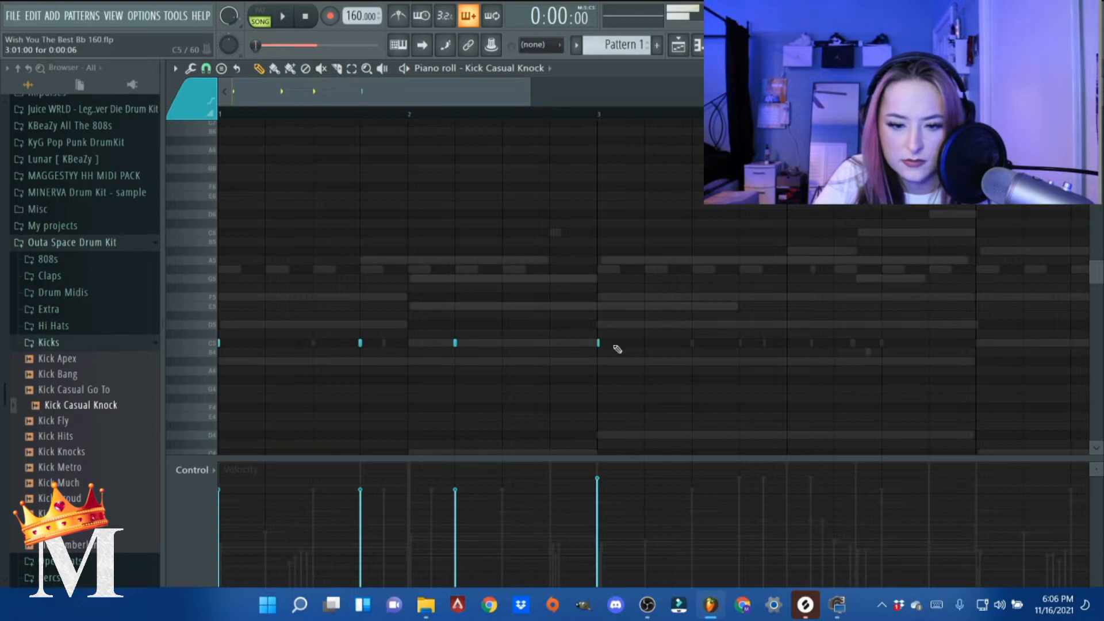
- Play the kick pattern from bar 3 and add a C5 kick note at the start of bar 4
{"action": "key", "text": "space"}
{"action": "key", "text": "space"}
{"action": "left_click", "coordinate": [603, 114]}
{"action": "key", "text": "space"}
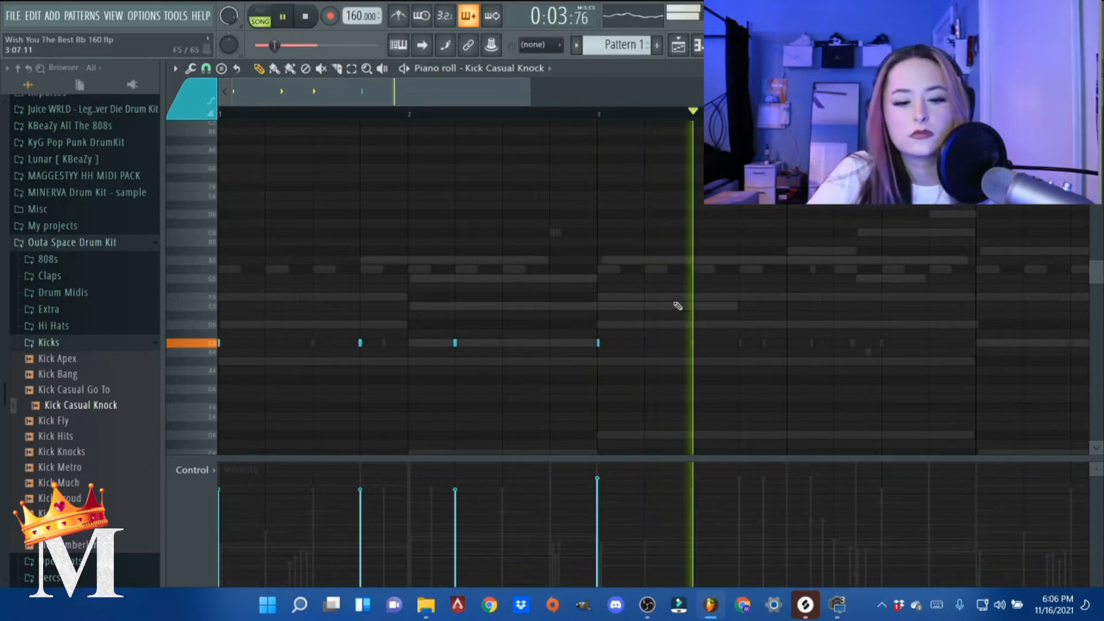
{"action": "key", "text": "space"}
{"action": "scroll", "coordinate": [785, 365], "scroll_direction": "up", "scroll_amount": 1}
{"action": "left_click", "coordinate": [786, 343]}
{"action": "key", "text": "space"}
{"action": "scroll", "coordinate": [786, 368], "scroll_direction": "down", "scroll_amount": 1}
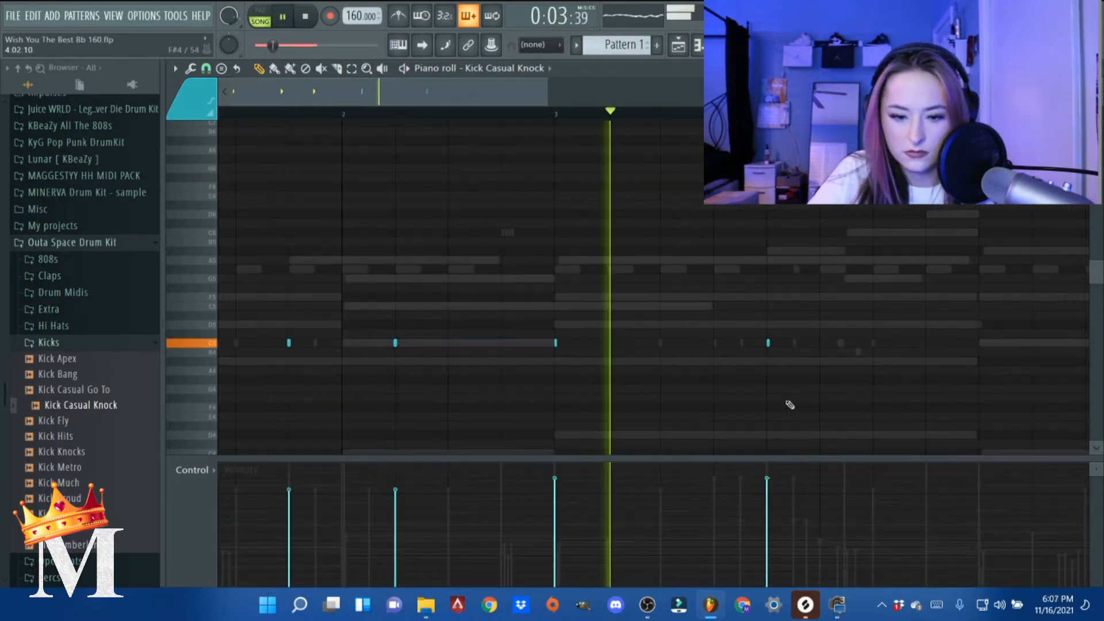
- Add a kick note on beat 4 of bar 3 and move the bar 4 kick from beat 1 to beat 2
{"action": "key", "text": "space"}
{"action": "left_click", "coordinate": [711, 344]}
{"action": "key", "text": "space"}
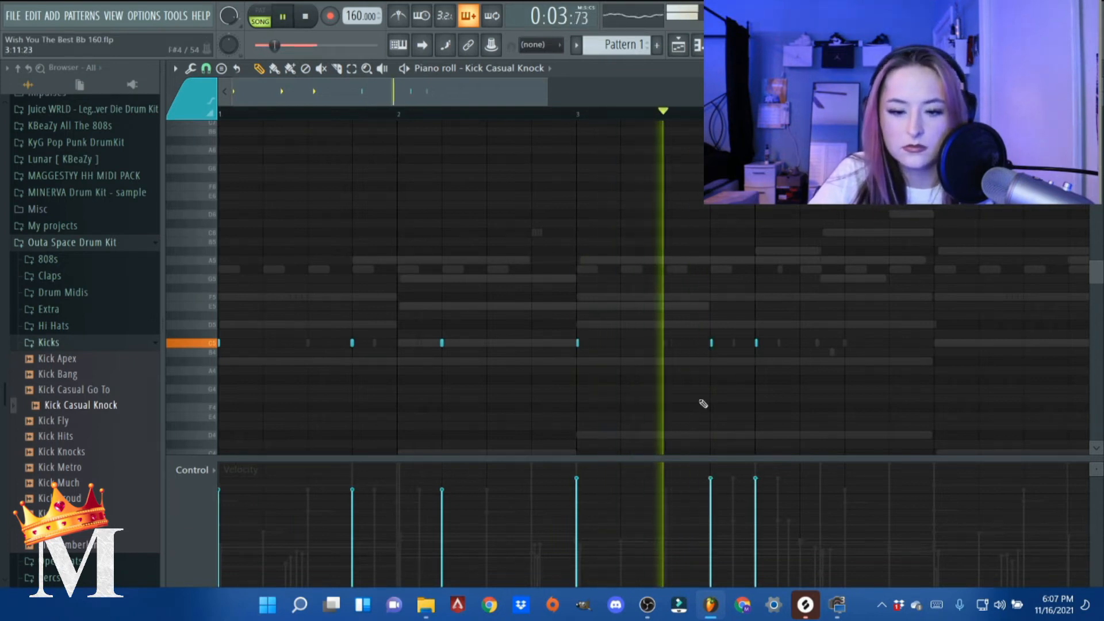
{"action": "left_click_drag", "start_coordinate": [756, 343], "coordinate": [801, 343]}
{"action": "key", "text": "space"}
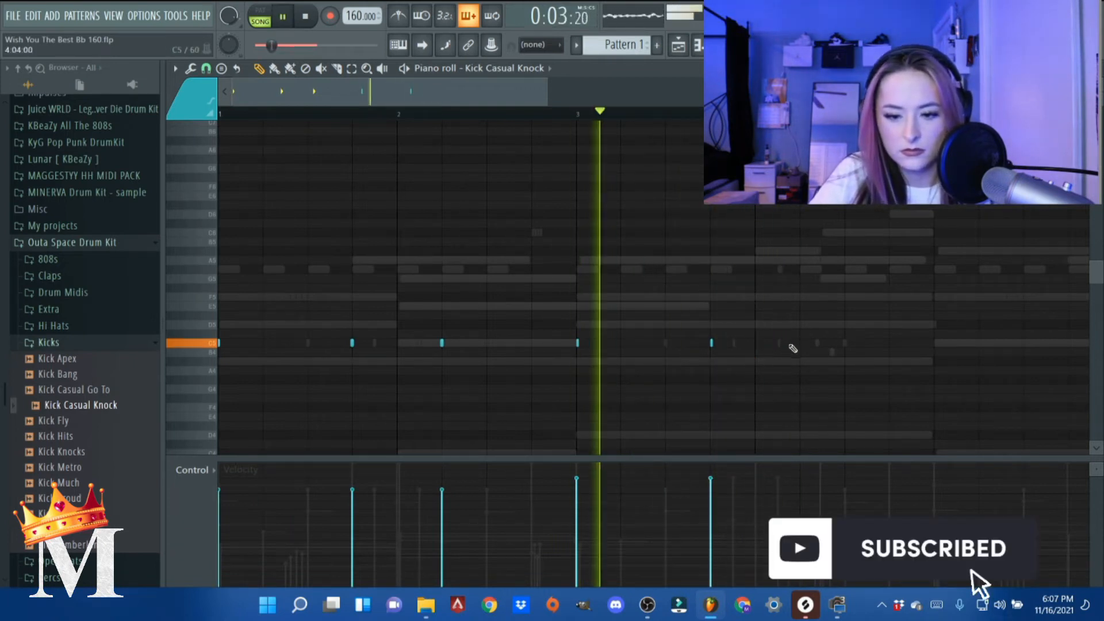
{"action": "key", "text": "space"}
- Open This Snare's piano roll, delete its note on beat 4 of bar 3, and listen to the result
{"action": "key", "text": "Escape"}
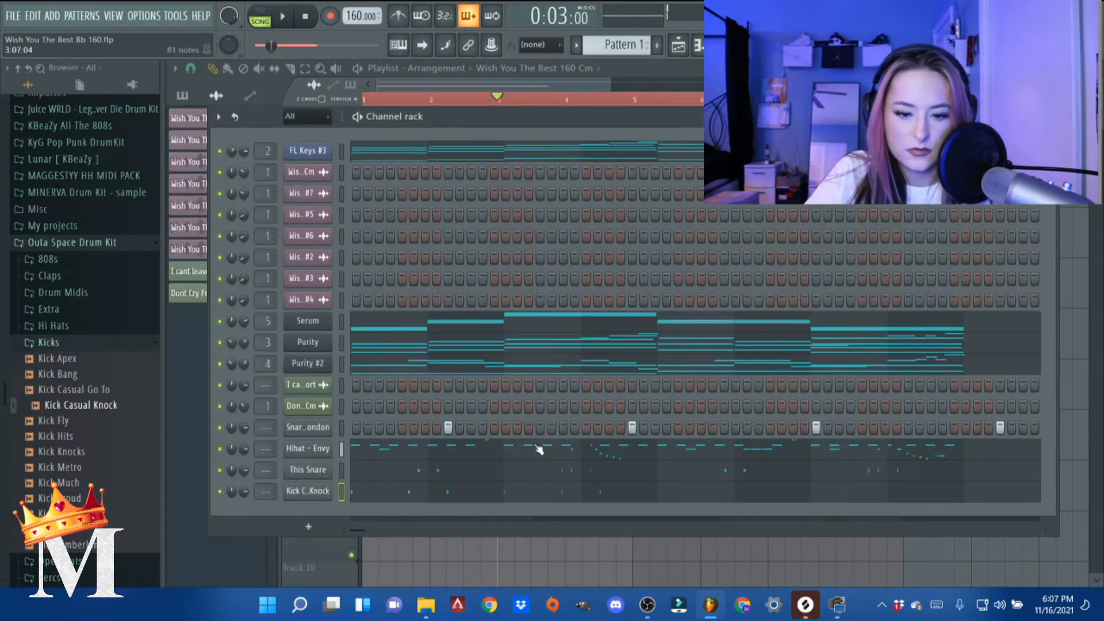
{"action": "left_click", "coordinate": [529, 472]}
{"action": "right_click", "coordinate": [707, 345]}
{"action": "key", "text": "space"}
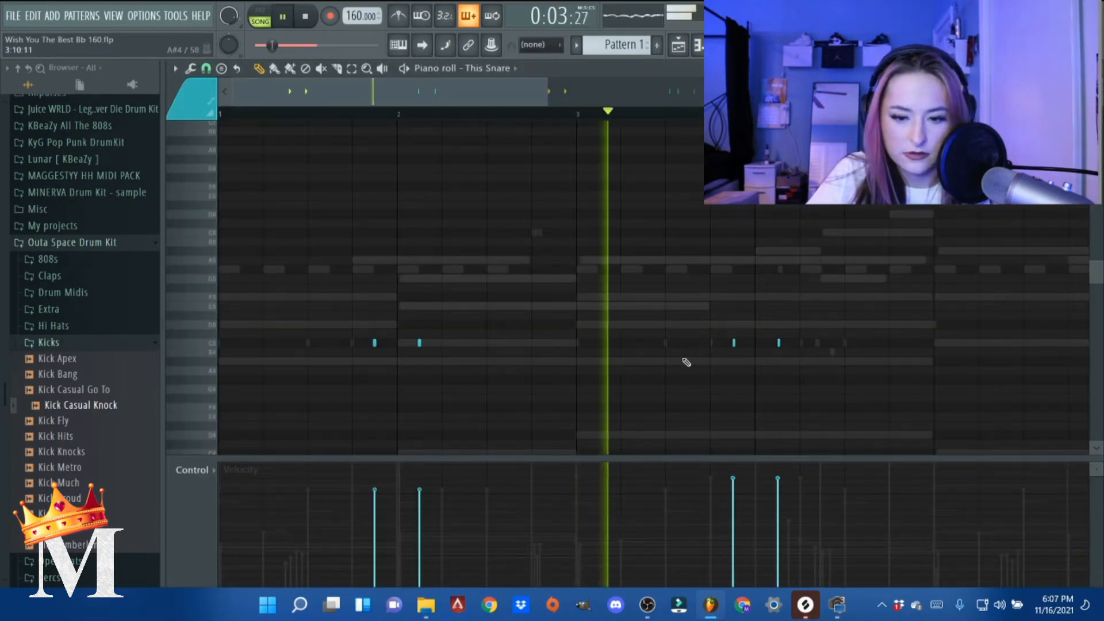
{"action": "key", "text": "space"}
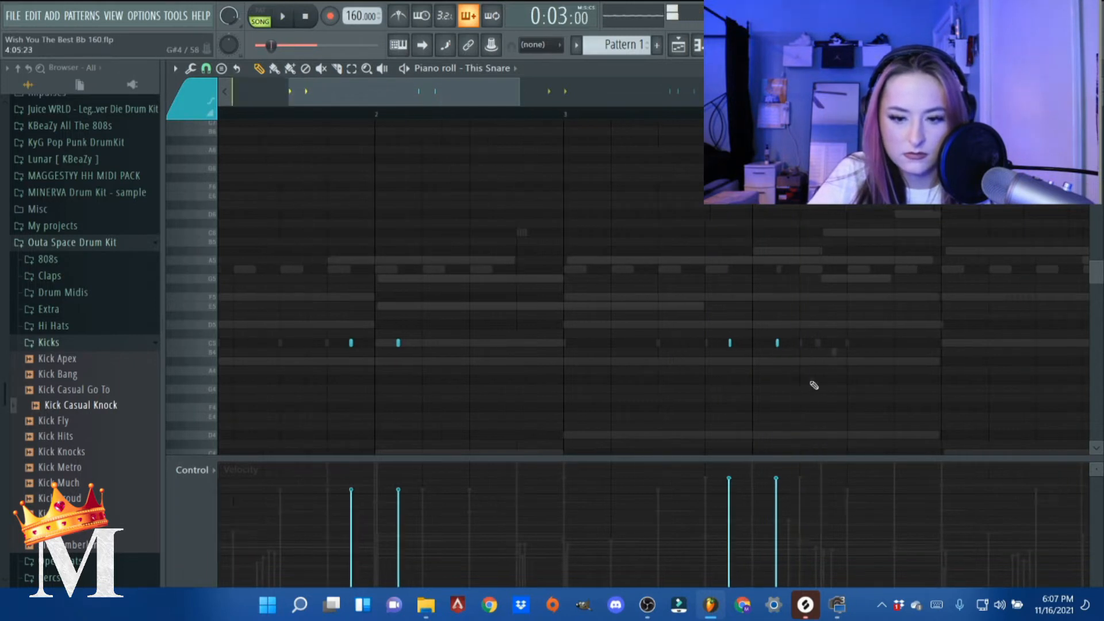
- Change the piano roll's snap-to-grid setting and add a third snare note just after beat 2 of bar 4 during playback
{"action": "left_click", "coordinate": [206, 69]}
{"action": "left_click", "coordinate": [232, 158]}
{"action": "key", "text": "space"}
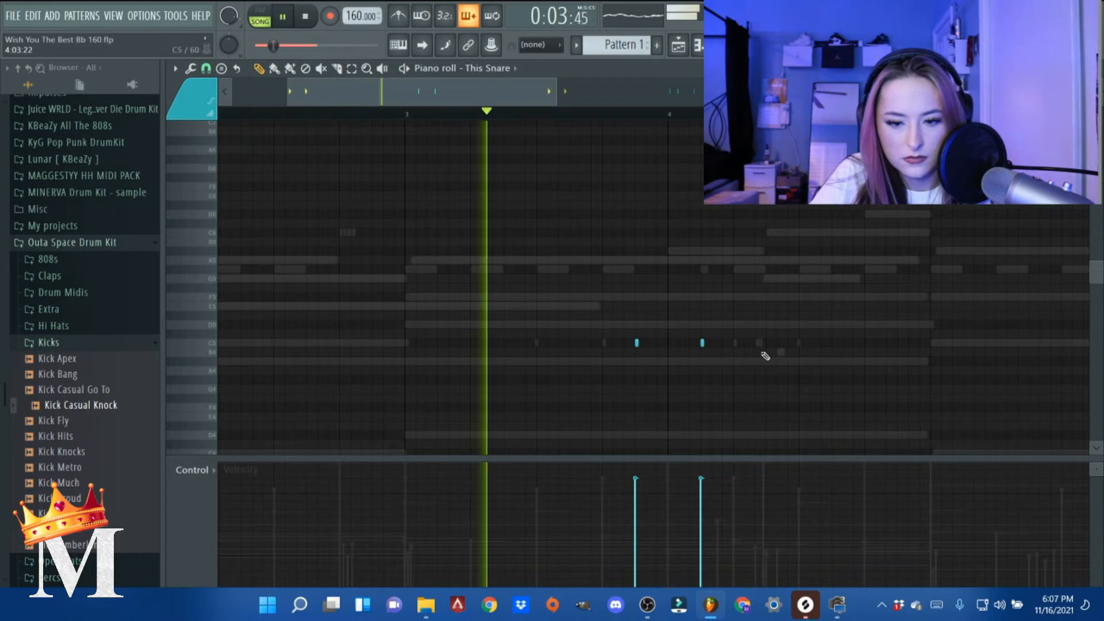
{"action": "left_click", "coordinate": [648, 342]}
{"action": "key", "text": "space"}
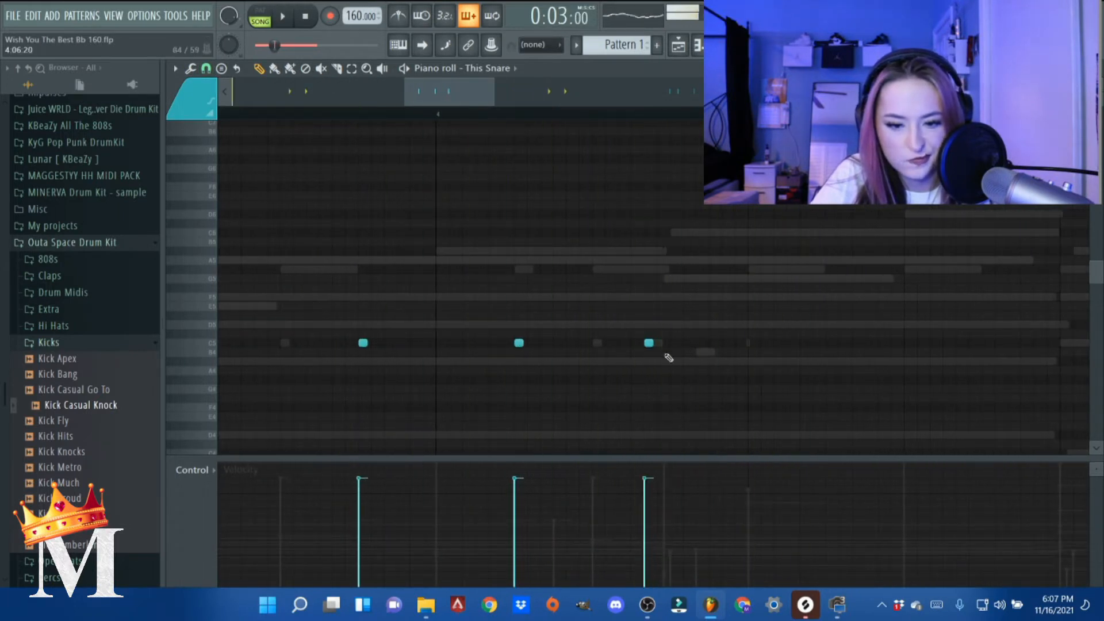
- Shift the third snare note slightly earlier, closer to beat 2 of bar 4, and lower its velocity while listening
{"action": "left_click", "coordinate": [628, 343]}
{"action": "right_click", "coordinate": [633, 346]}
{"action": "left_click", "coordinate": [634, 352]}
{"action": "key", "text": "space"}
{"action": "right_click", "coordinate": [635, 353]}
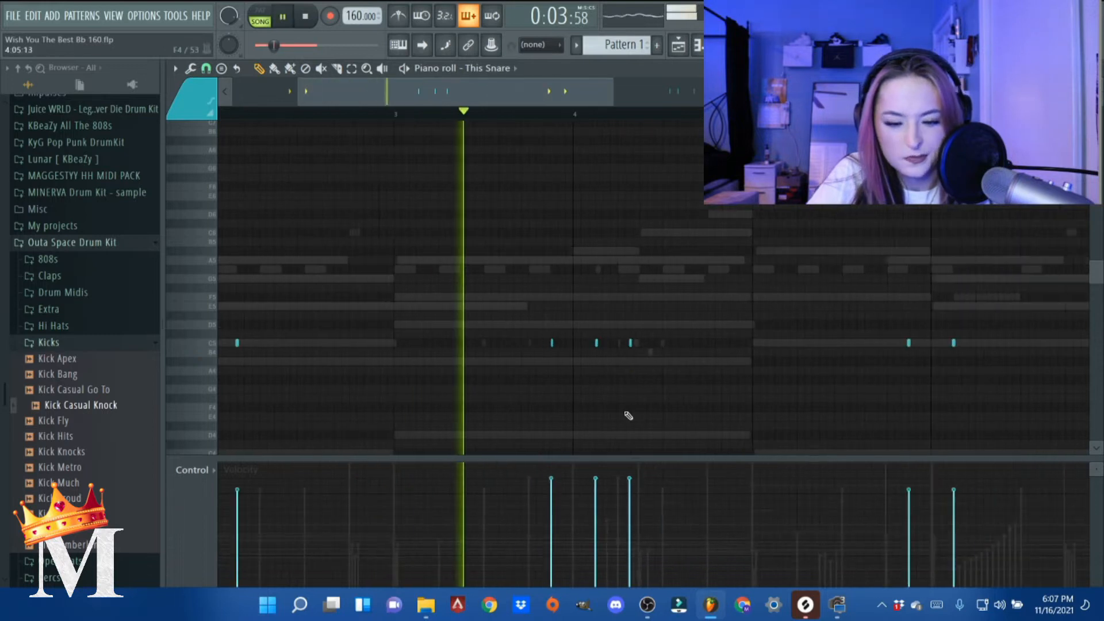
{"action": "left_click", "coordinate": [636, 508]}
{"action": "key", "text": "space"}
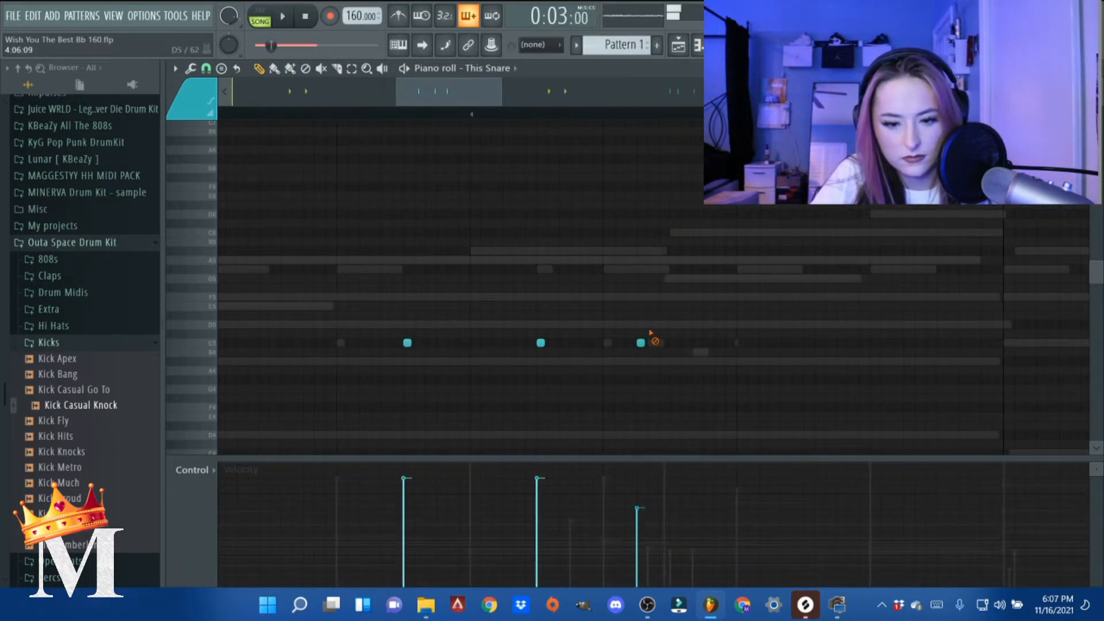
- Try the quieter snare note on beat 3 of bar 4 and listen to it
{"action": "scroll", "coordinate": [649, 354], "scroll_direction": "down", "scroll_amount": 4, "text": "ctrl"}
{"action": "scroll", "coordinate": [746, 402], "scroll_direction": "up", "scroll_amount": 3, "text": "ctrl"}
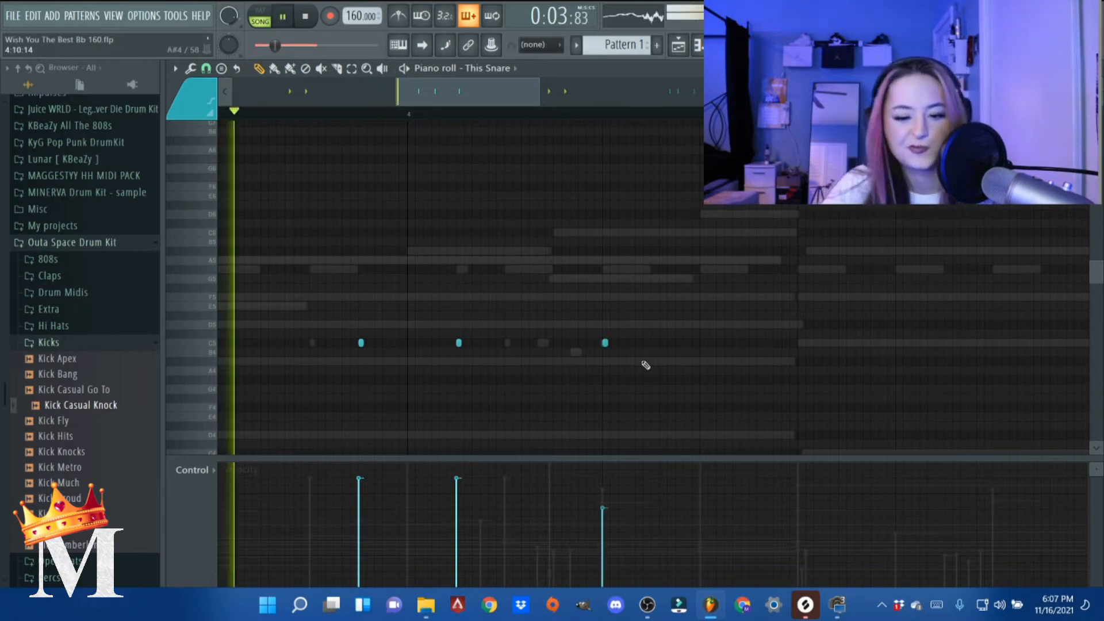
{"action": "key", "text": "space"}
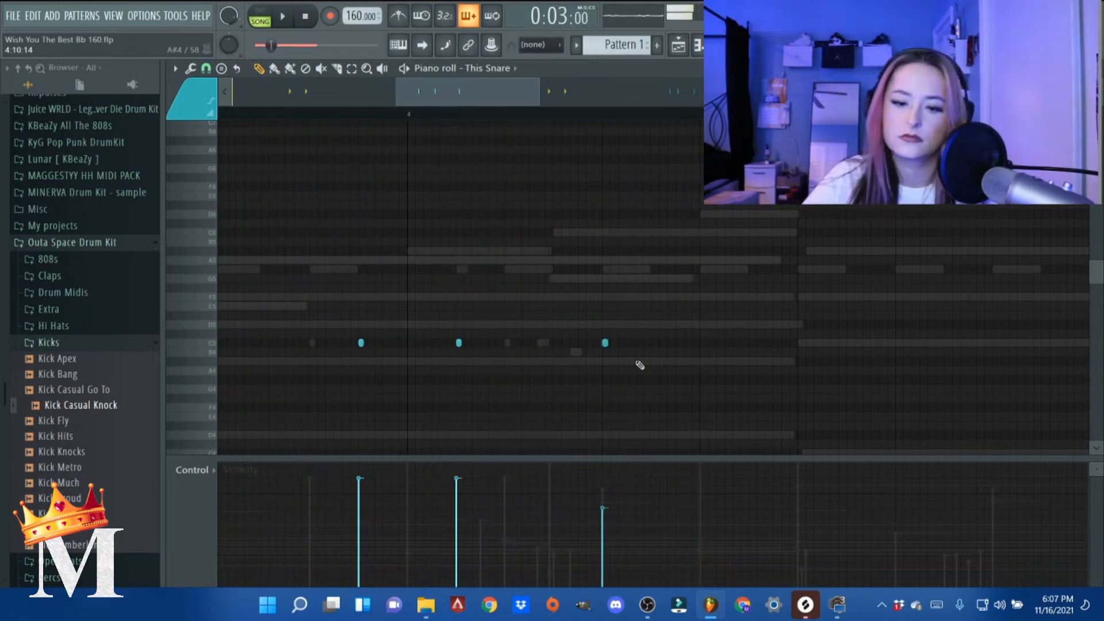
- Place the quieter bar 4 snare note halfway between beats 3 and 4, and add another half a beat before bar 5 at 48% velocity
{"action": "scroll", "coordinate": [631, 355], "scroll_direction": "up", "scroll_amount": 3, "text": "ctrl"}
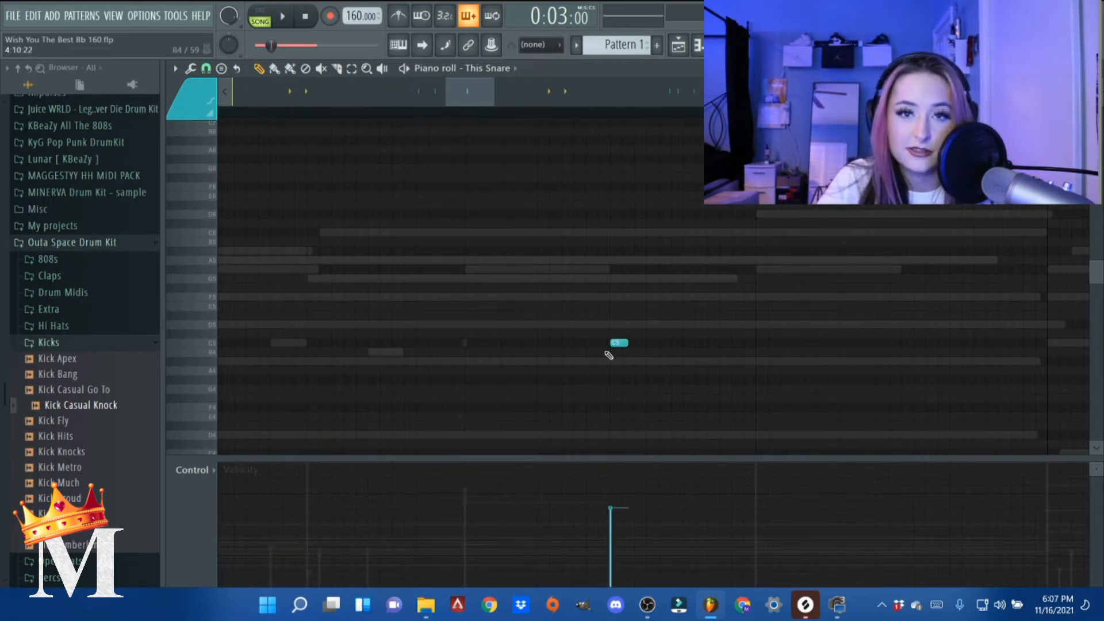
{"action": "scroll", "coordinate": [598, 357], "scroll_direction": "down", "scroll_amount": 4, "text": "ctrl"}
{"action": "key", "text": "space"}
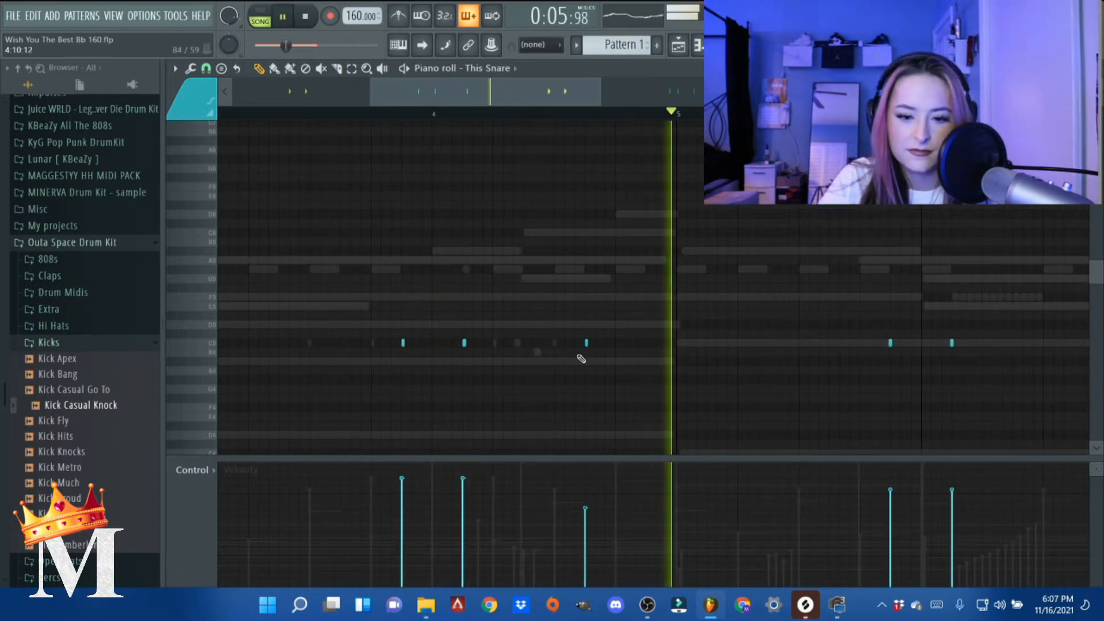
{"action": "key", "text": "space"}
{"action": "scroll", "coordinate": [665, 357], "scroll_direction": "up", "scroll_amount": 3, "text": "ctrl"}
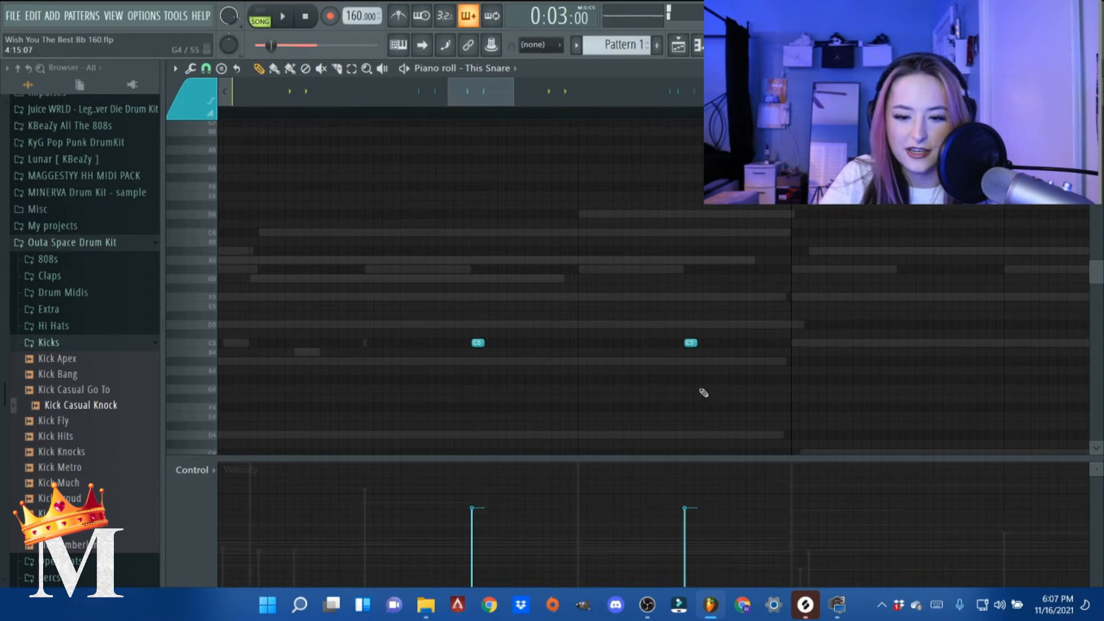
{"action": "scroll", "coordinate": [698, 393], "scroll_direction": "down", "scroll_amount": 3, "text": "ctrl"}
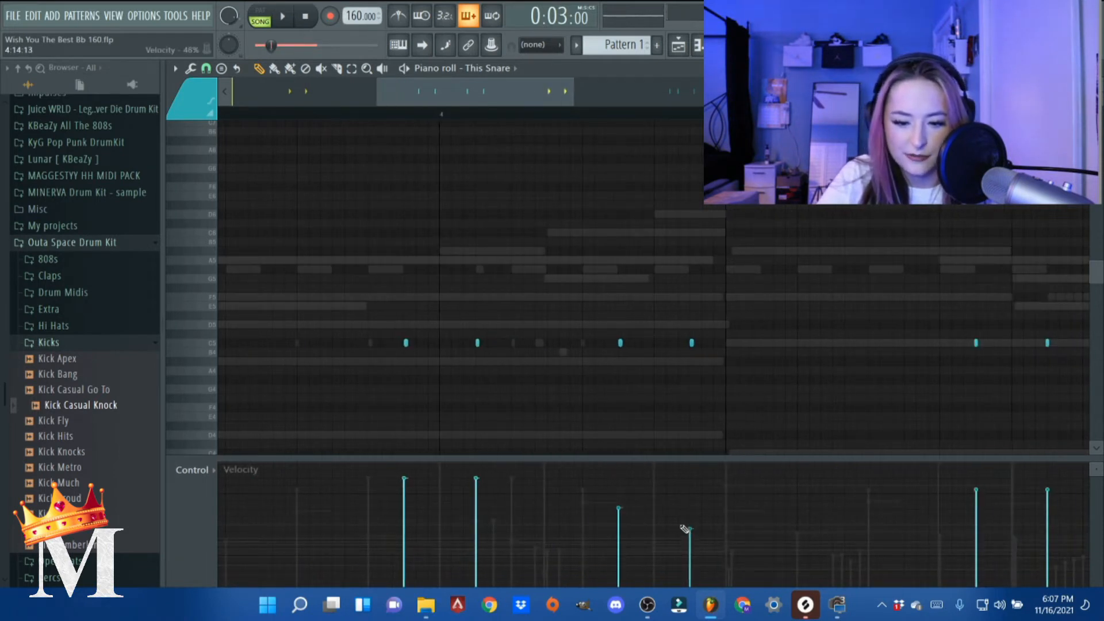
- Raise the velocities of the last two snare notes in bar 4 and delete This Snare's notes from bar 5 onward
{"action": "scroll", "coordinate": [672, 509], "scroll_direction": "down", "scroll_amount": 3, "text": "ctrl"}
{"action": "key", "text": "space"}
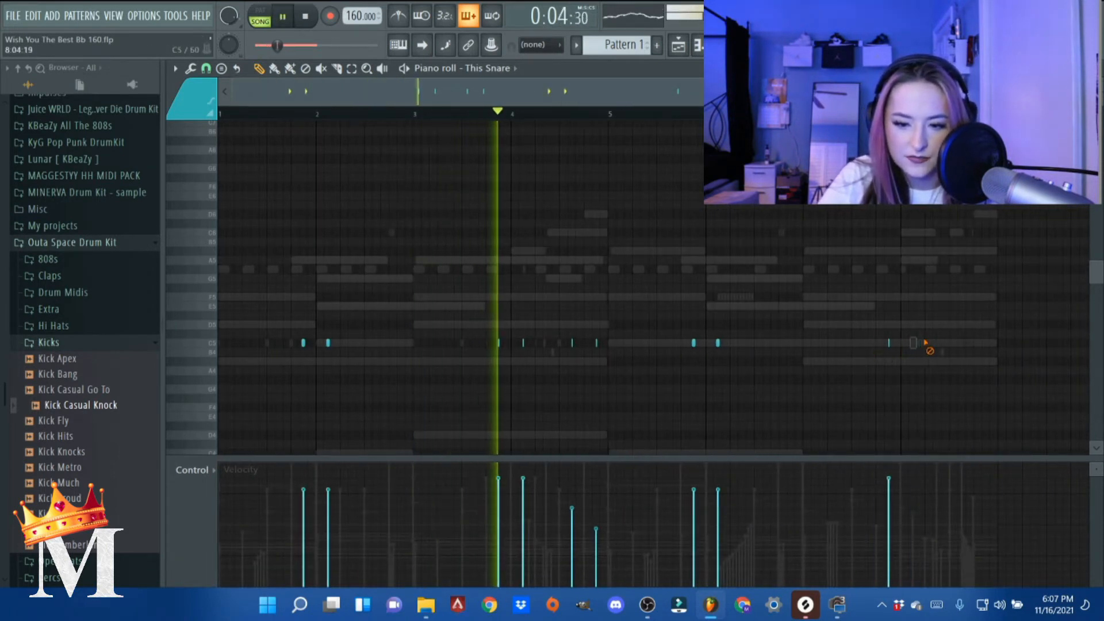
{"action": "right_click", "coordinate": [888, 343]}
{"action": "key", "text": "space"}
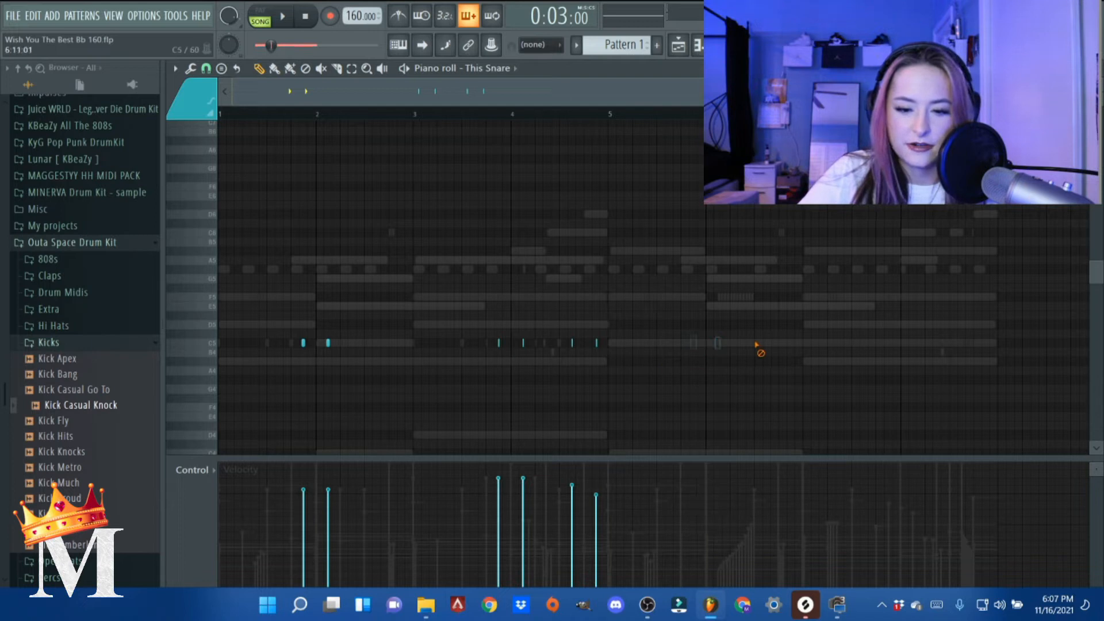
- Change the snap-to-grid setting, duplicate This Snare's notes from bars 1–4 into bars 5–8, and play the pattern
{"action": "left_click", "coordinate": [211, 88]}
{"action": "left_click", "coordinate": [227, 272]}
{"action": "left_click_drag", "start_coordinate": [609, 111], "coordinate": [230, 119], "text": "ctrl"}
{"action": "key", "text": "ctrl+b"}
{"action": "key", "text": "space"}
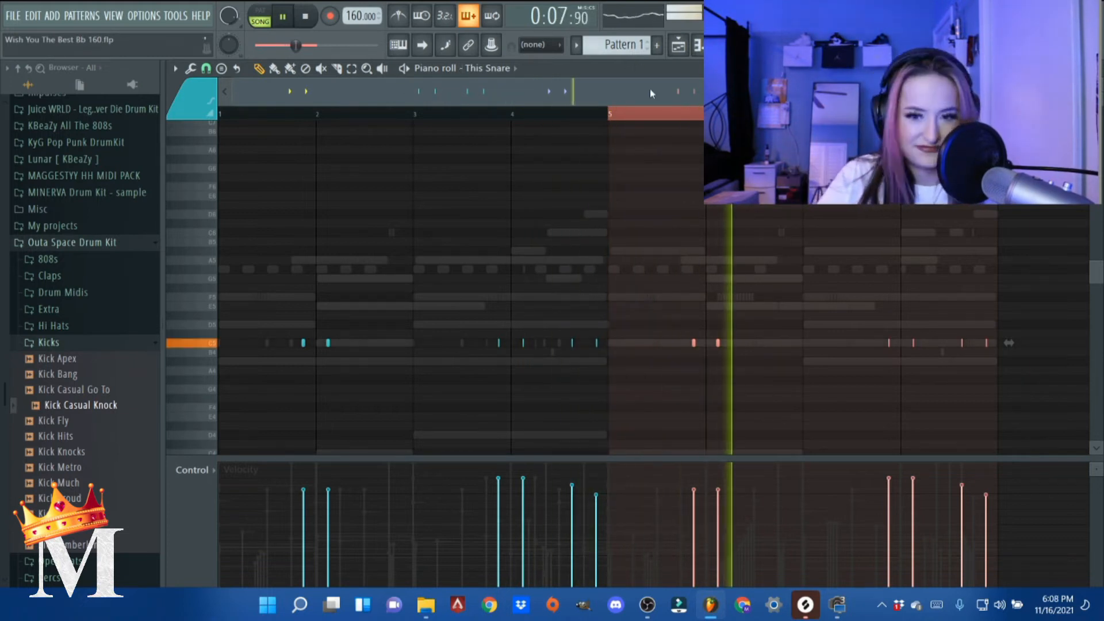
- Clear the time selection and play the snare pattern from the start of bar 1
{"action": "key", "text": "space"}
{"action": "right_click", "coordinate": [648, 114]}
{"action": "left_click", "coordinate": [225, 114]}
{"action": "key", "text": "space"}
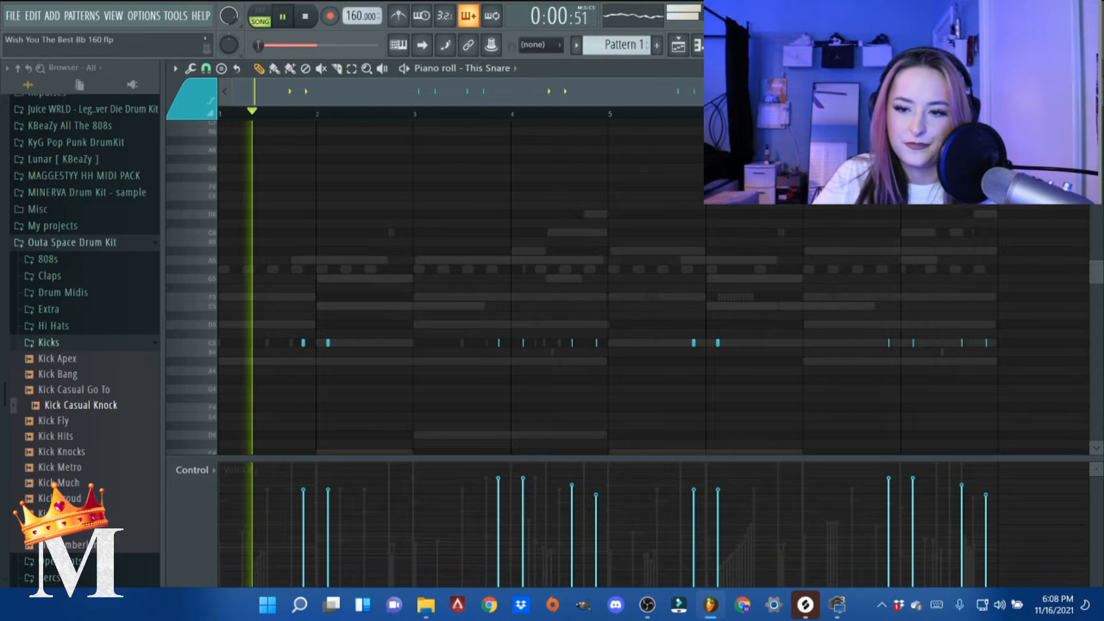
- Close the piano roll and lower the volume of Insert 1 in the mixer during playback
{"action": "left_click", "coordinate": [1094, 68]}
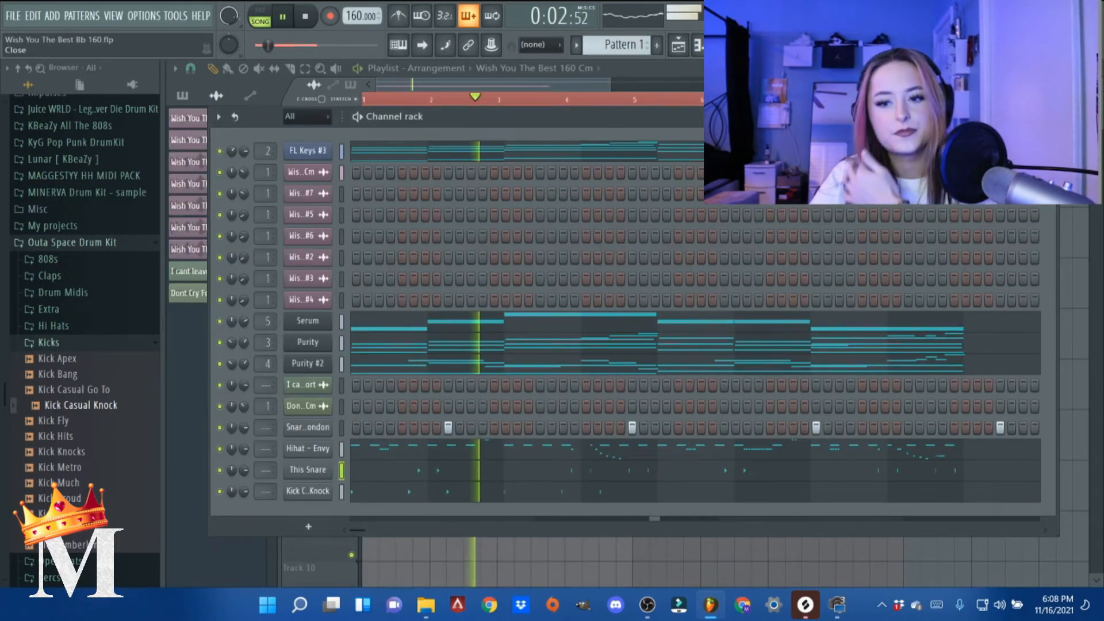
{"action": "key", "text": "F6"}
{"action": "key", "text": "F9"}
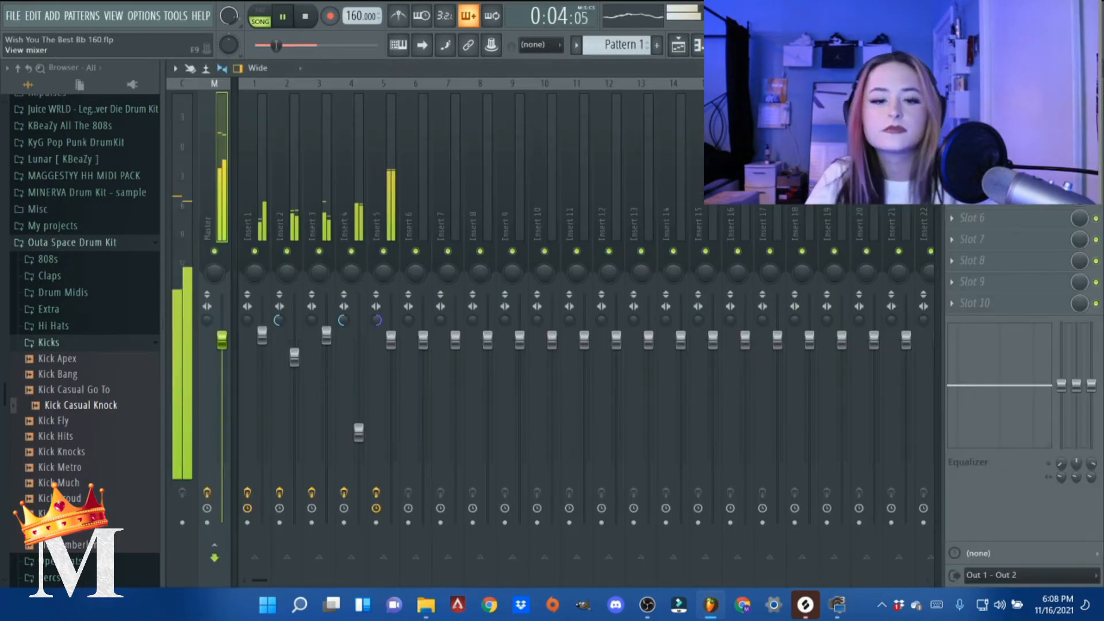
{"action": "left_click", "coordinate": [256, 179]}
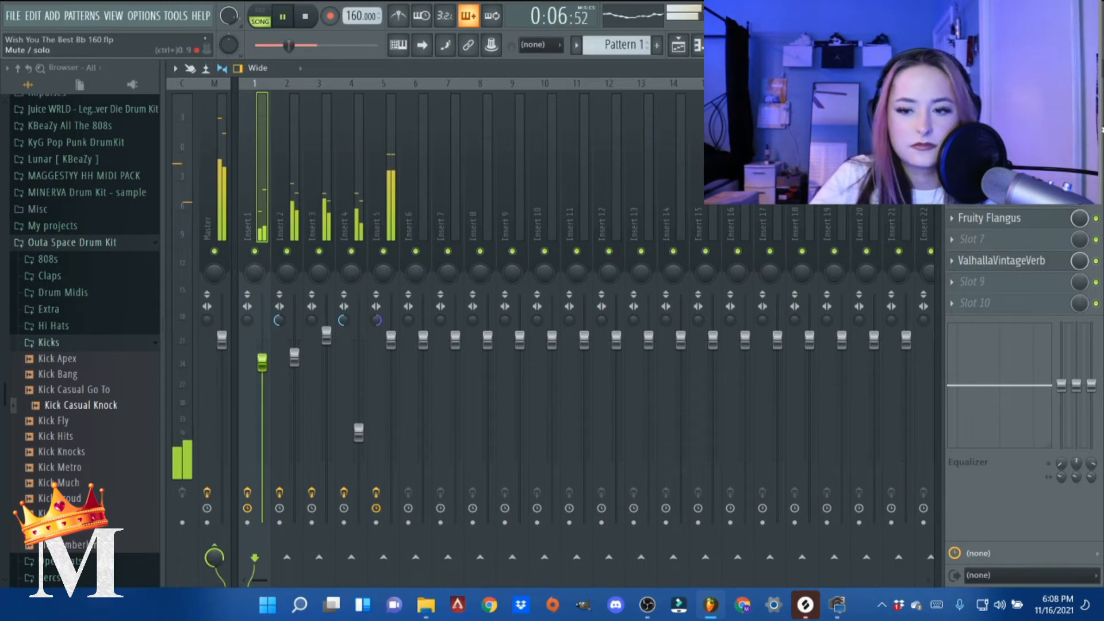
{"action": "key", "text": "F9"}
{"action": "key", "text": "space"}
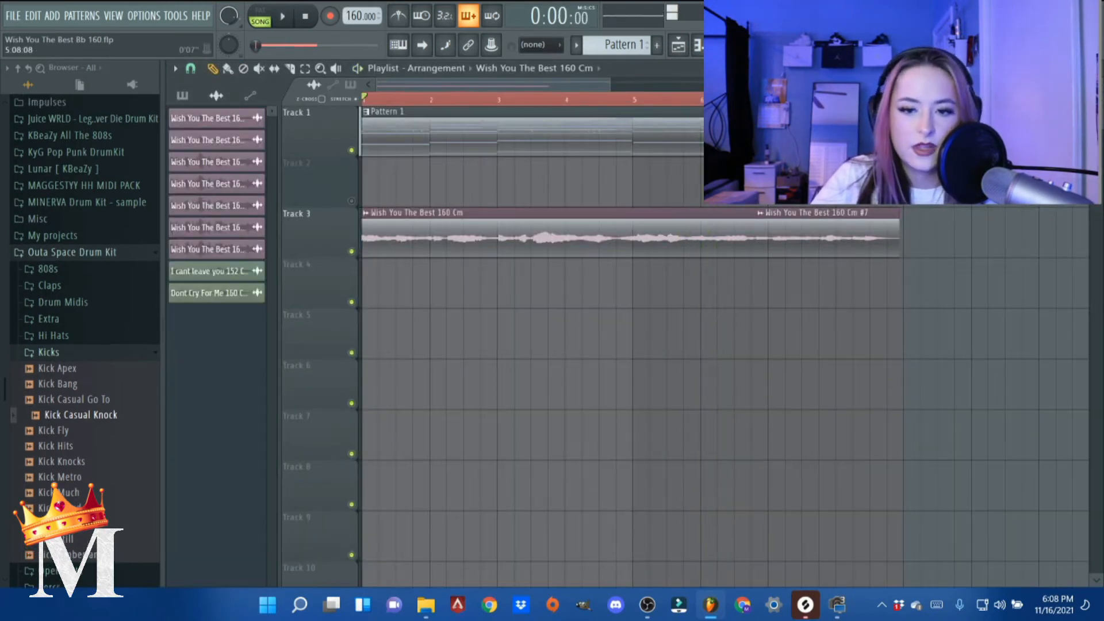
- Normalize the This Snare sample in its channel settings and slightly lower its channel volume while the beat plays
{"action": "key", "text": "F6"}
{"action": "left_click", "coordinate": [310, 475]}
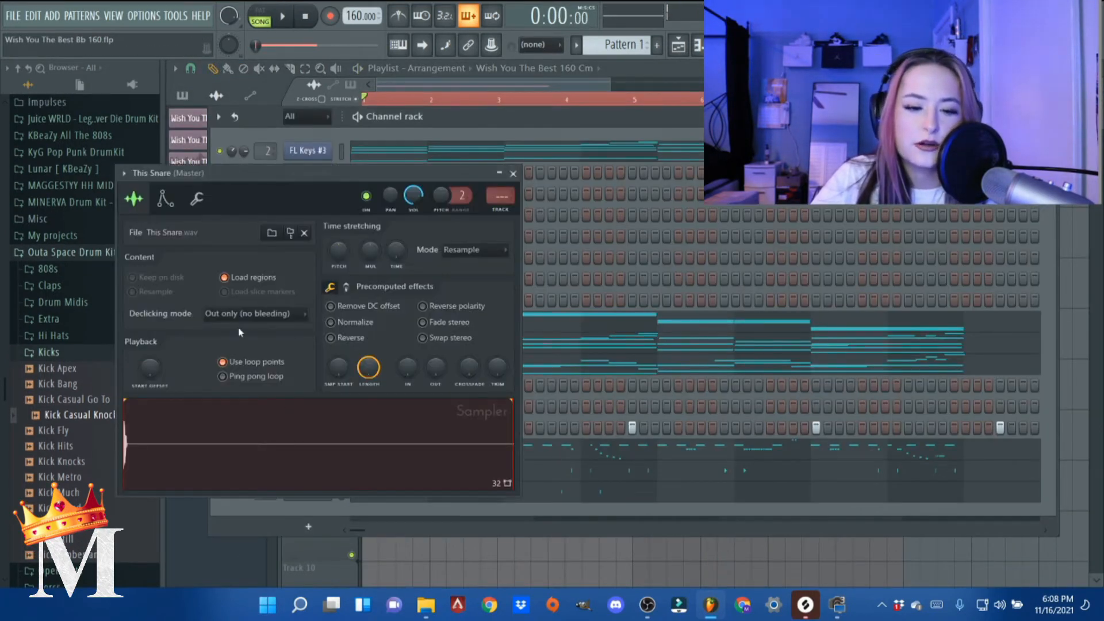
{"action": "left_click", "coordinate": [343, 323]}
{"action": "key", "text": "space"}
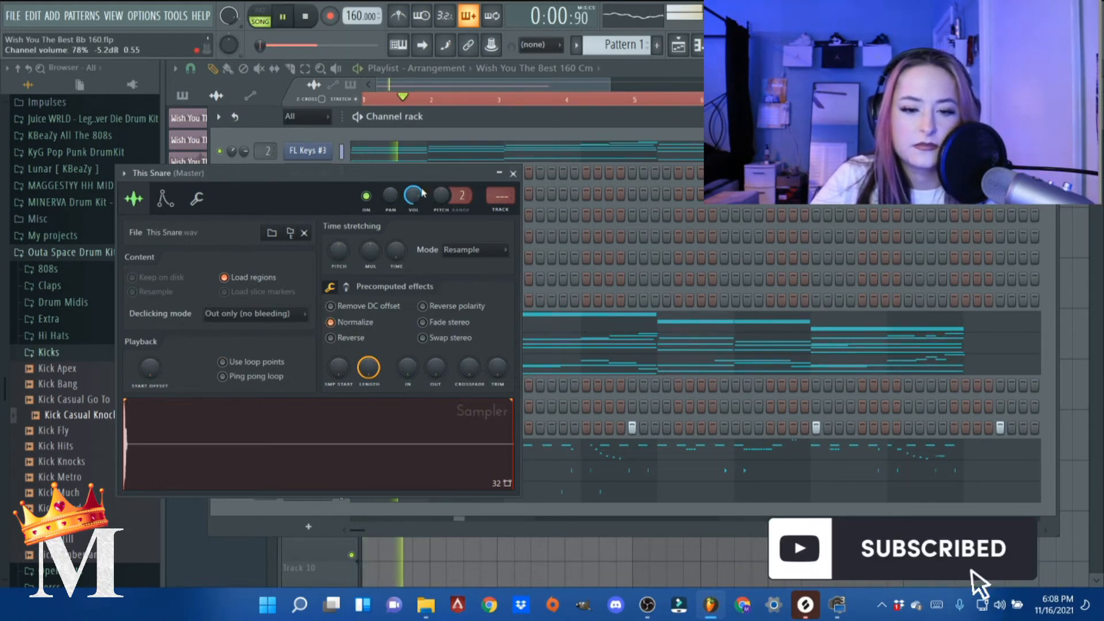
{"action": "left_click_drag", "start_coordinate": [421, 193], "coordinate": [421, 202]}
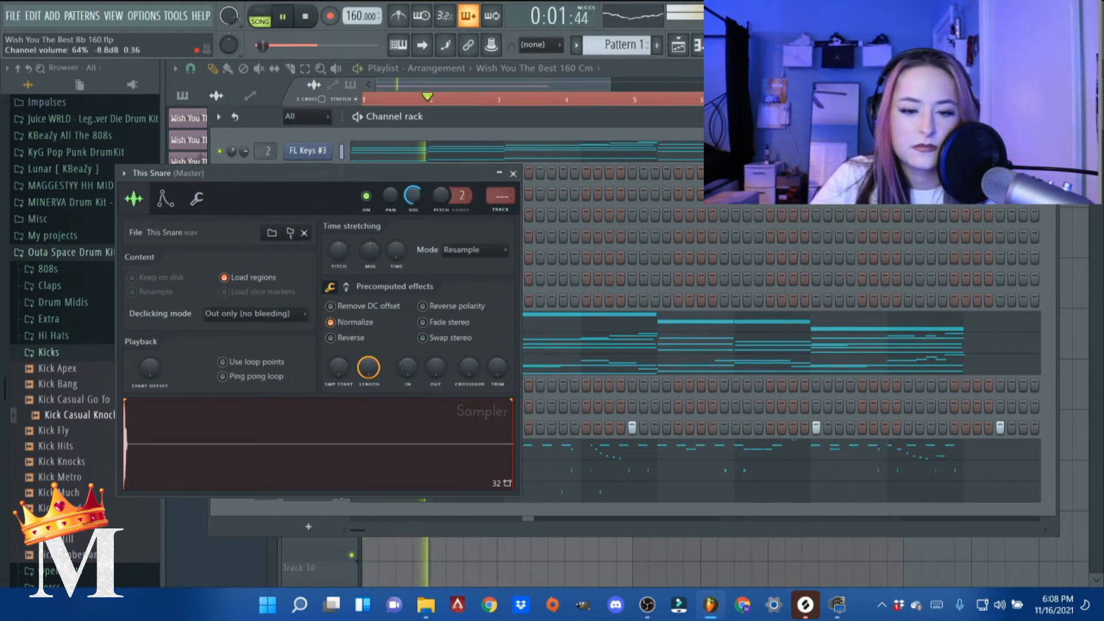
{"action": "left_click", "coordinate": [513, 173]}
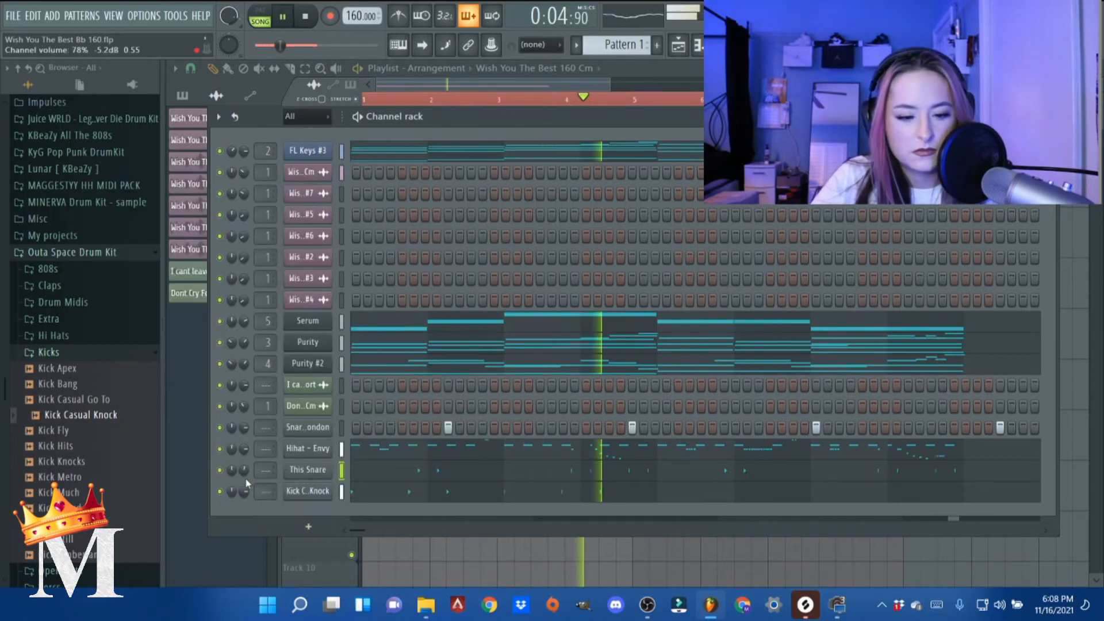
- Add Casual Open Hat 4 from the Open Hats folder as a new channel and place a hit on beat 2 of bar 1
{"action": "left_click", "coordinate": [95, 354]}
{"action": "key", "text": "space"}
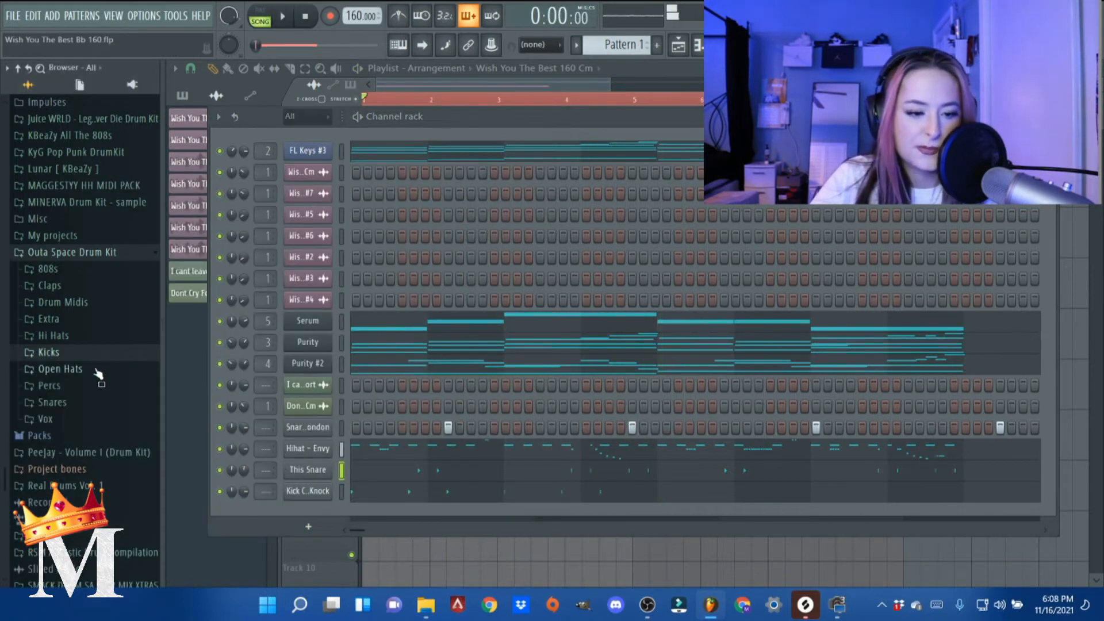
{"action": "left_click", "coordinate": [97, 369]}
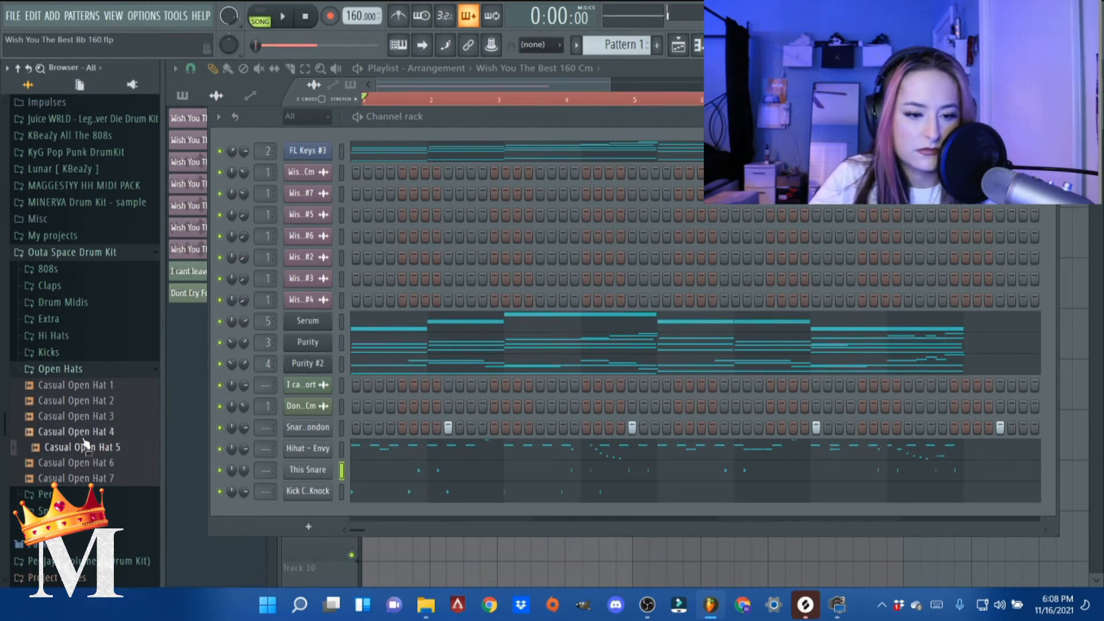
{"action": "left_click_drag", "start_coordinate": [289, 513], "coordinate": [293, 516]}
{"action": "key", "text": "space"}
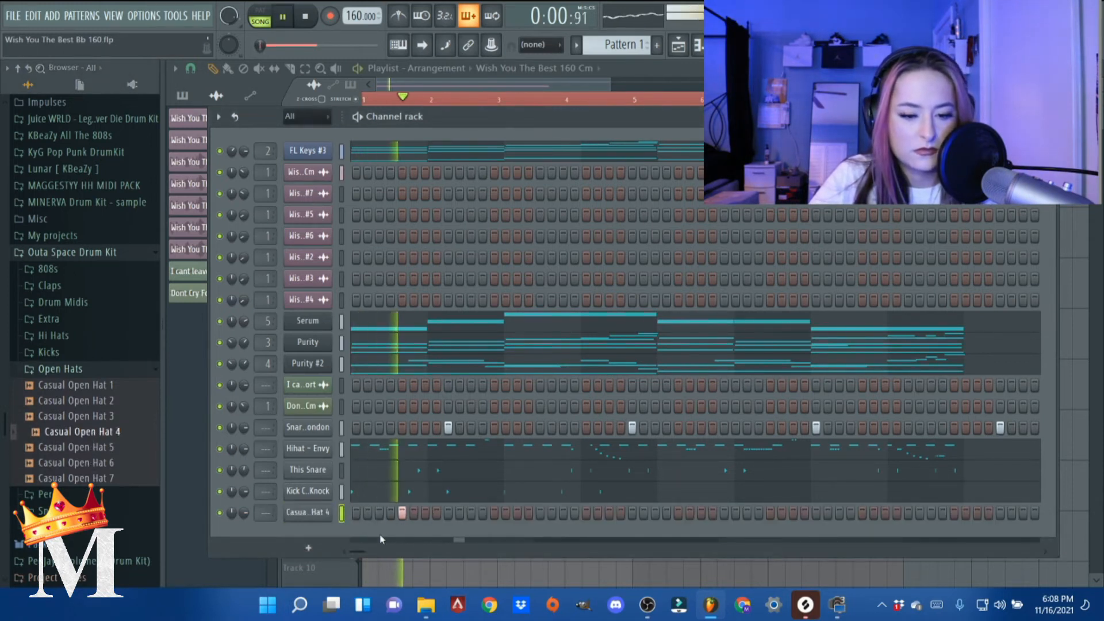
- Open Casual Open Hat 4's piano roll, duplicate bars 1–4 into bars 5–8, and return to the channel rack
{"action": "right_click", "coordinate": [313, 510]}
{"action": "left_click", "coordinate": [356, 398]}
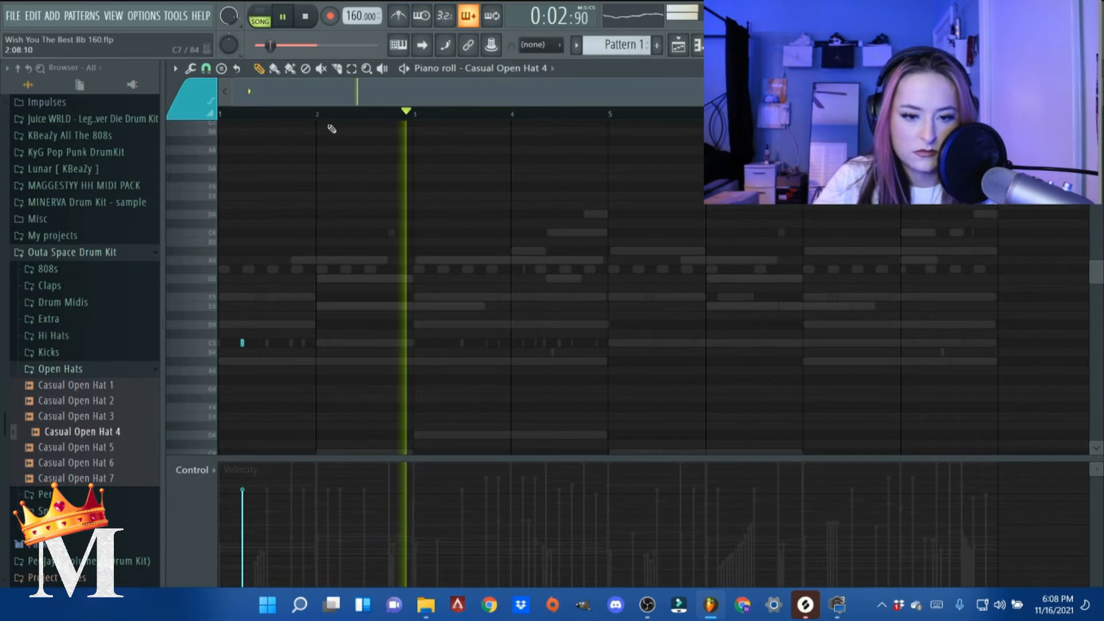
{"action": "key", "text": "space"}
{"action": "left_click_drag", "start_coordinate": [609, 118], "coordinate": [5, 119]}
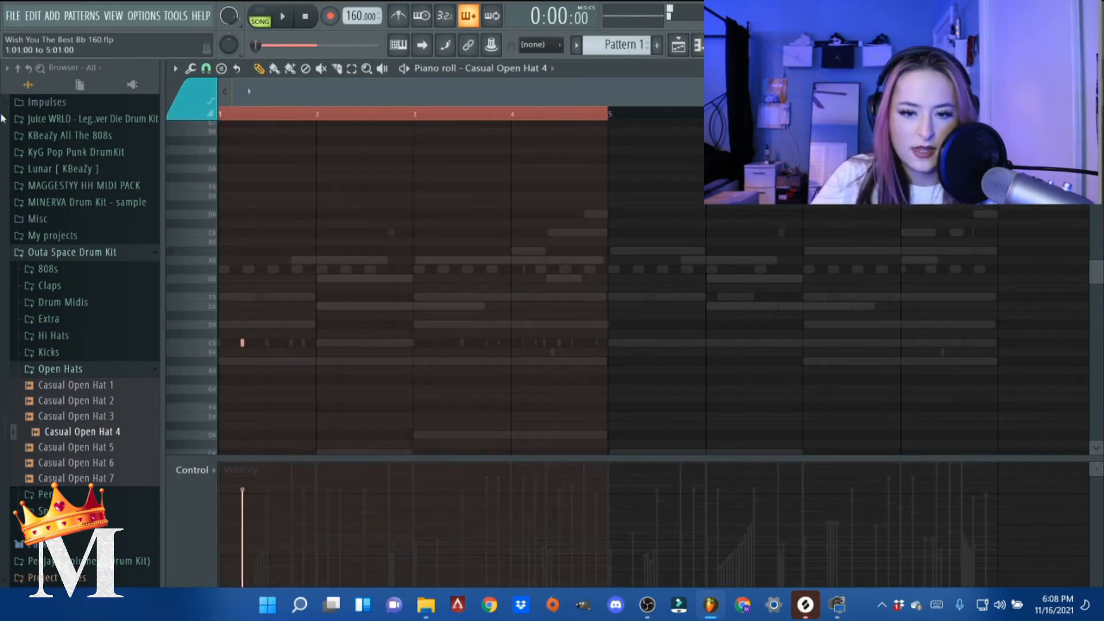
{"action": "key", "text": "ctrl+b"}
{"action": "key", "text": "space"}
{"action": "key", "text": "Escape"}
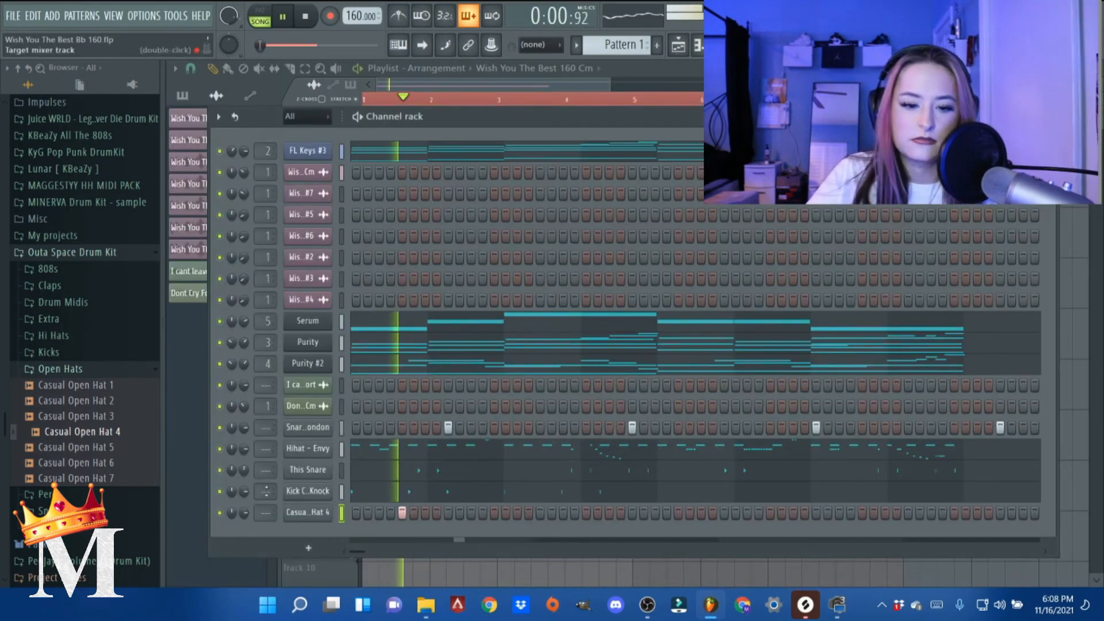
- Review Casual Open Hat 4's sampler settings, and listen to the beat while nudging the channel rack window
{"action": "left_click", "coordinate": [304, 511]}
{"action": "key", "text": "space"}
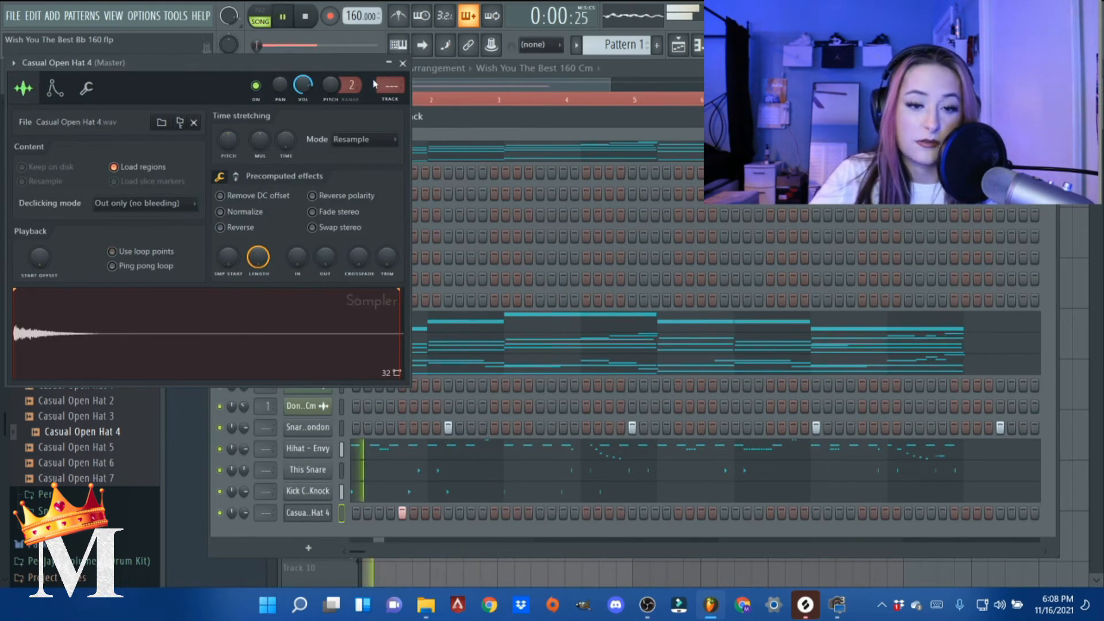
{"action": "left_click", "coordinate": [403, 63]}
{"action": "left_click_drag", "start_coordinate": [502, 116], "coordinate": [497, 93]}
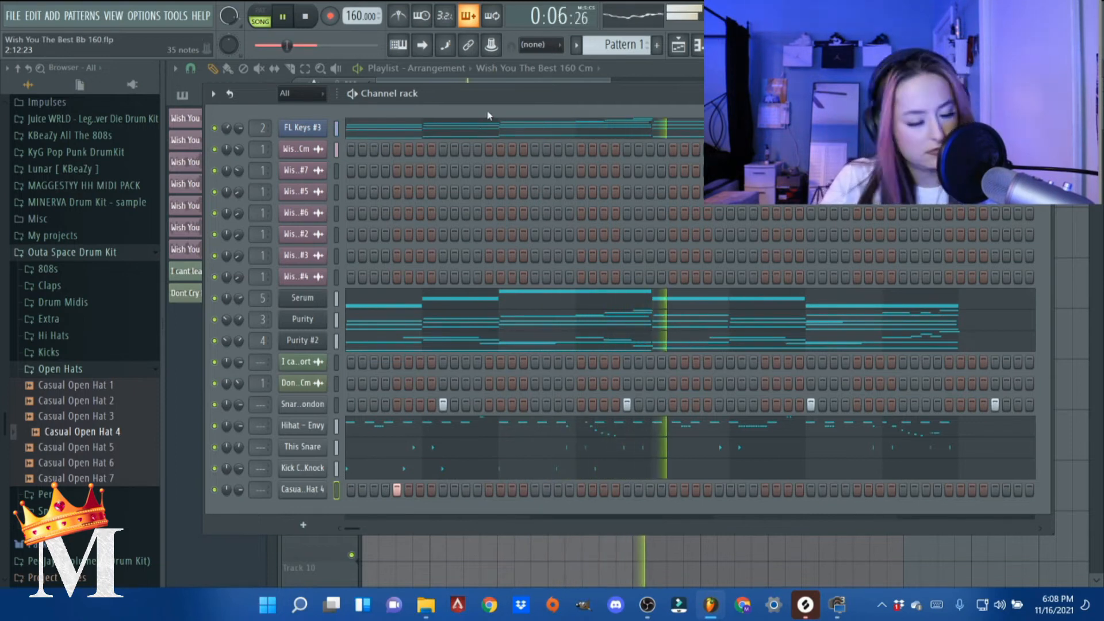
{"action": "key", "text": "space"}
- Add the Snaped sample from the Percs folder with hits on beat 3 of each bar, and mute the London snare channel
{"action": "left_click", "coordinate": [97, 373]}
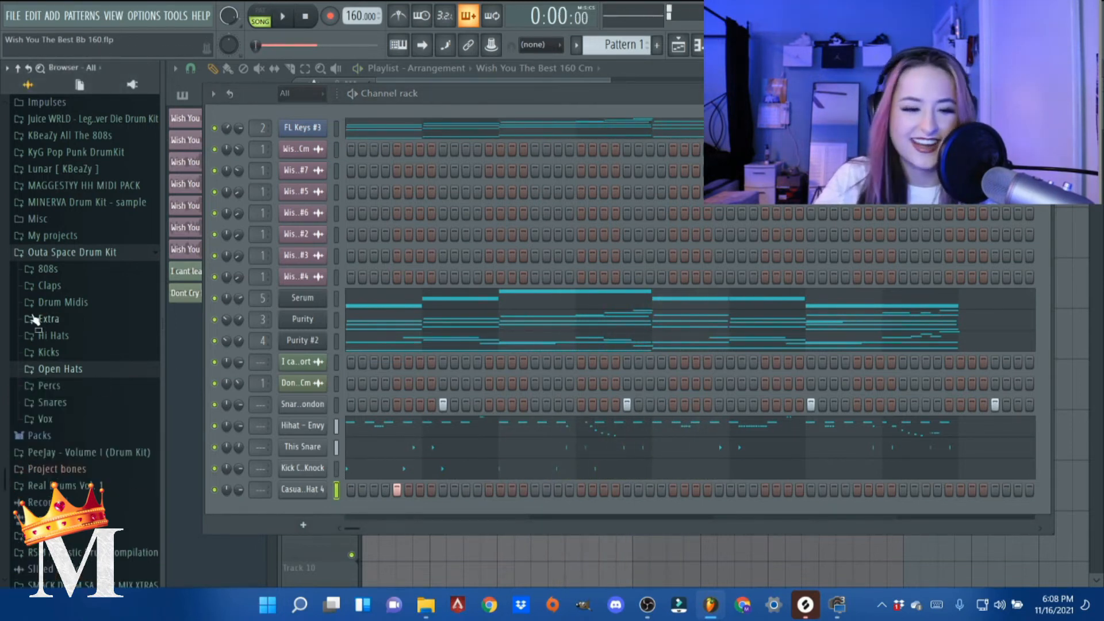
{"action": "left_click", "coordinate": [76, 387]}
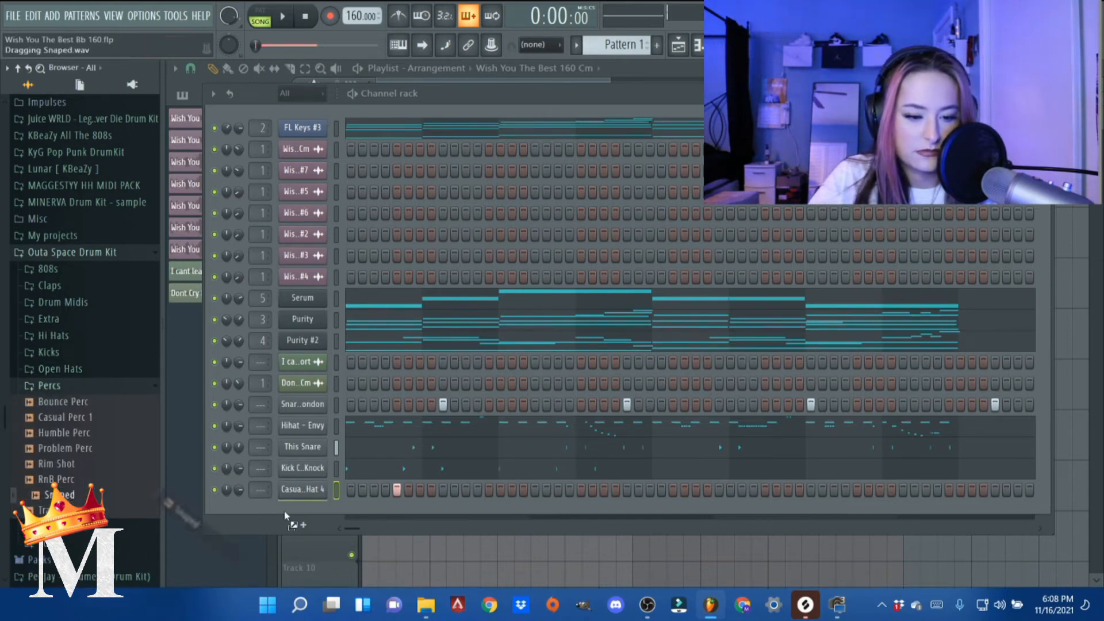
{"action": "left_click_drag", "start_coordinate": [286, 516], "coordinate": [313, 515]}
{"action": "key", "text": "space"}
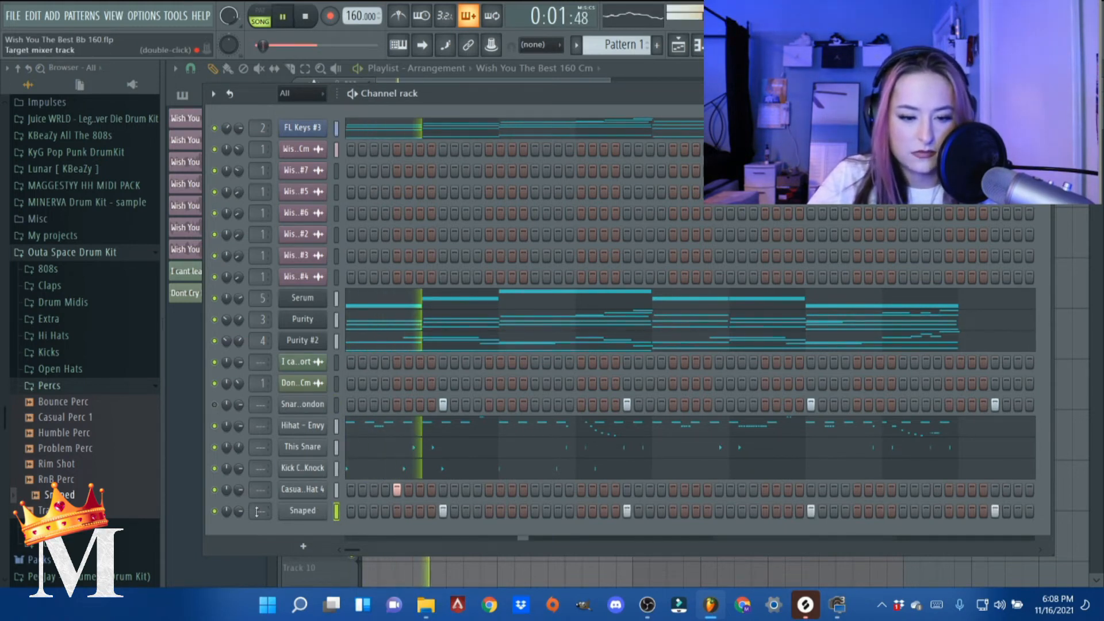
- Normalize the Snaped sample in its channel settings, close them, and stop playback
{"action": "left_click", "coordinate": [302, 511]}
{"action": "left_click", "coordinate": [159, 269]}
{"action": "left_click", "coordinate": [278, 232]}
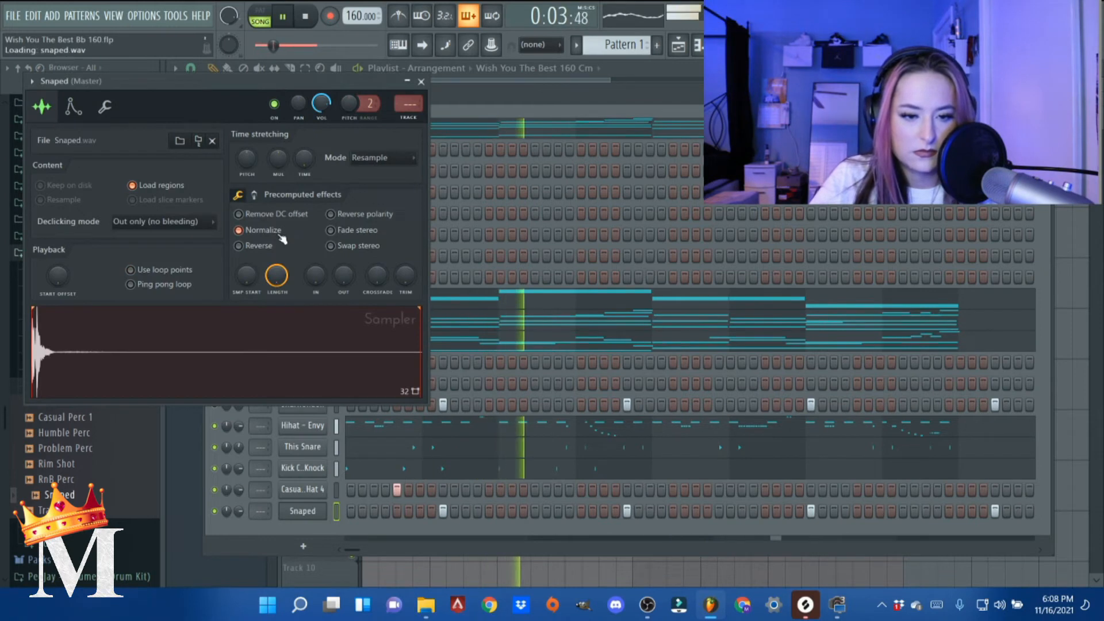
{"action": "key", "text": "Escape"}
{"action": "key", "text": "space"}
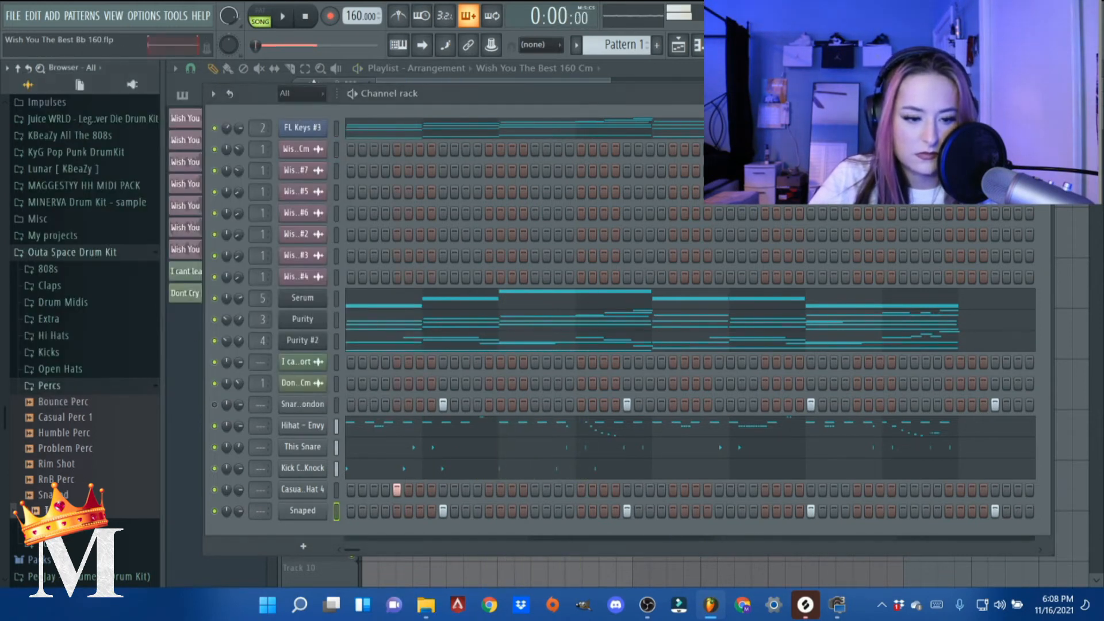
- Try the RnB Perc sample in place of Snaped, play the beat, and check the channel's sampler settings
{"action": "left_click_drag", "start_coordinate": [67, 487], "coordinate": [318, 520]}
{"action": "key", "text": "space"}
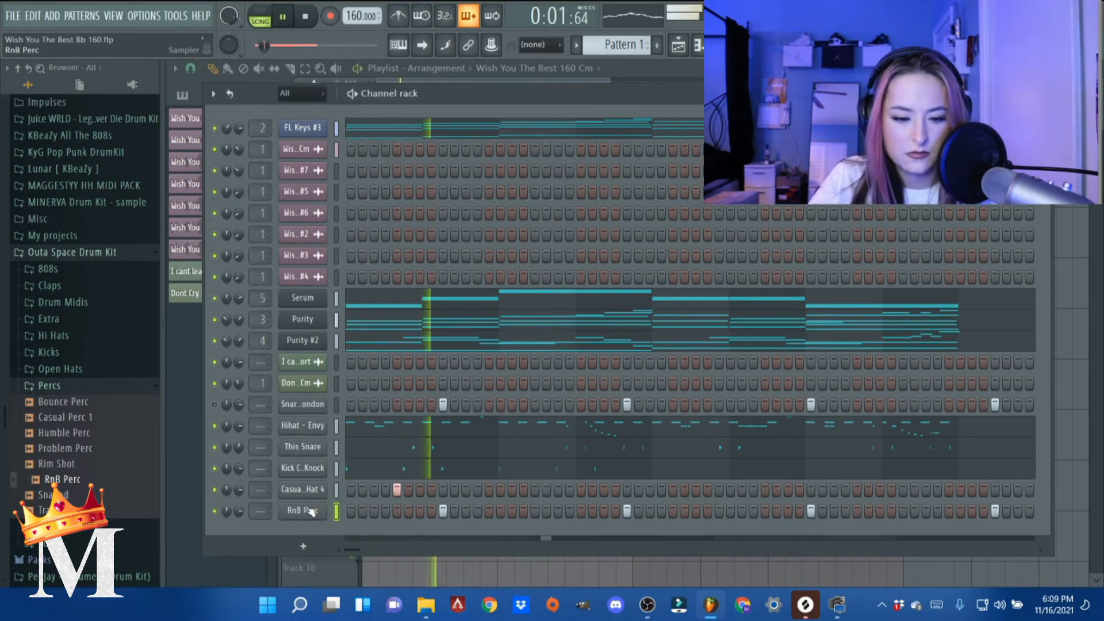
{"action": "right_click", "coordinate": [319, 504]}
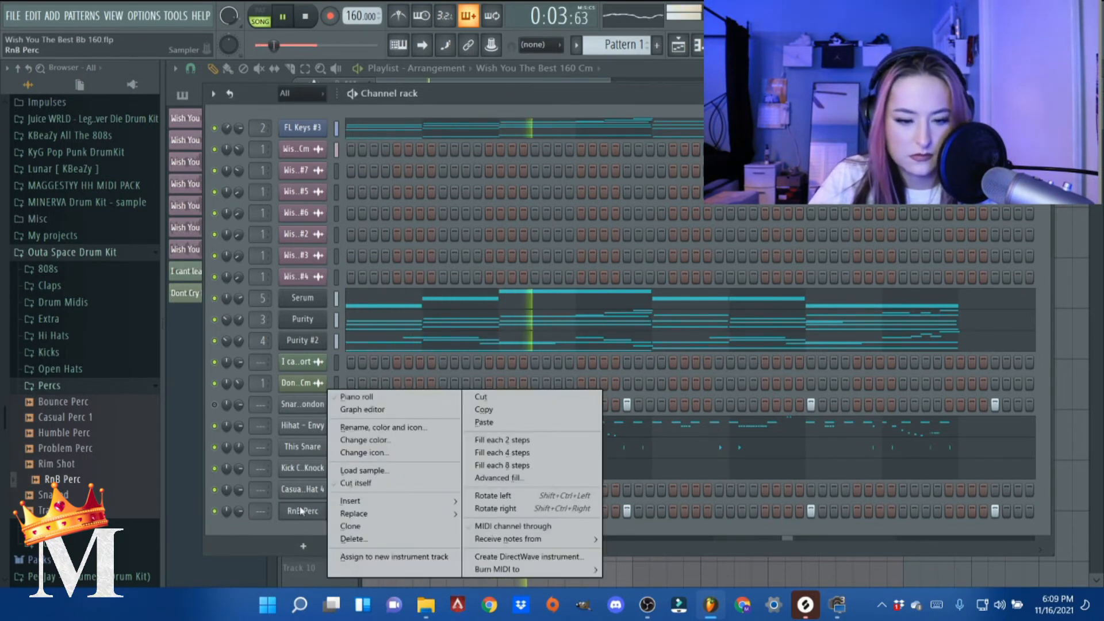
{"action": "left_click", "coordinate": [306, 517]}
{"action": "left_click", "coordinate": [306, 511]}
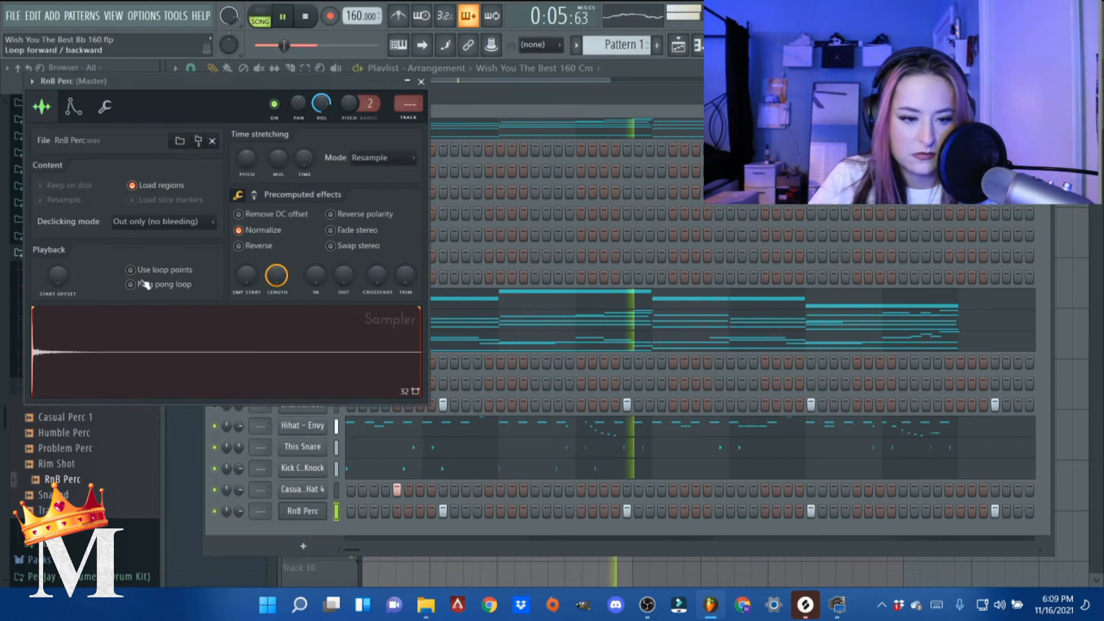
{"action": "left_click", "coordinate": [421, 82]}
{"action": "key", "text": "space"}
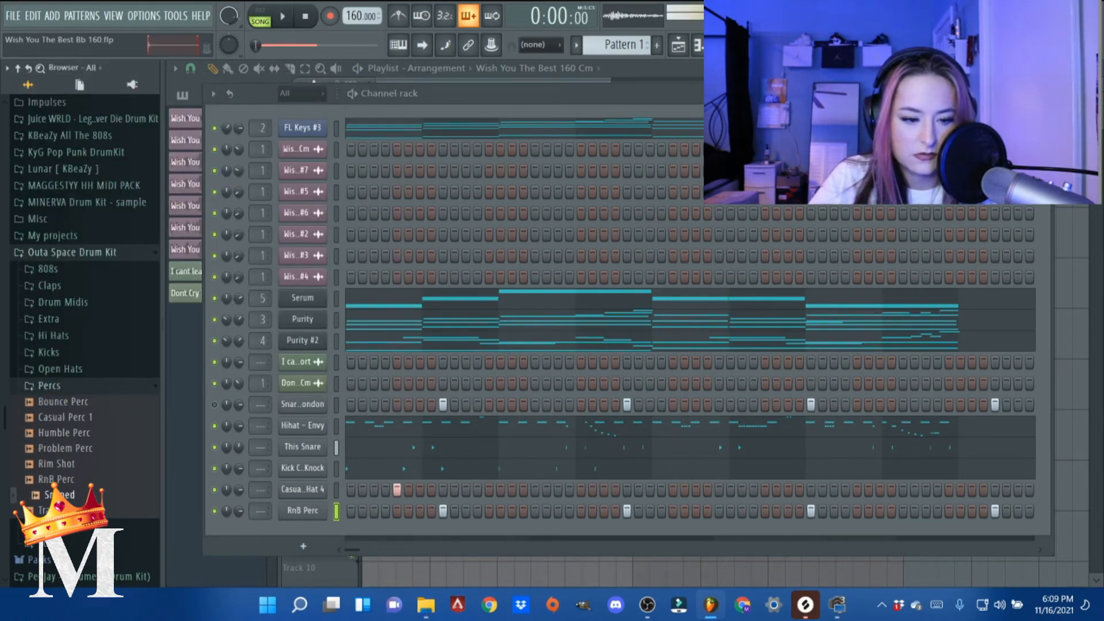
- Load the Snaped sample back into the channel, play the beat, and check its hits in the piano roll
{"action": "left_click_drag", "start_coordinate": [309, 513], "coordinate": [309, 511]}
{"action": "key", "text": "space"}
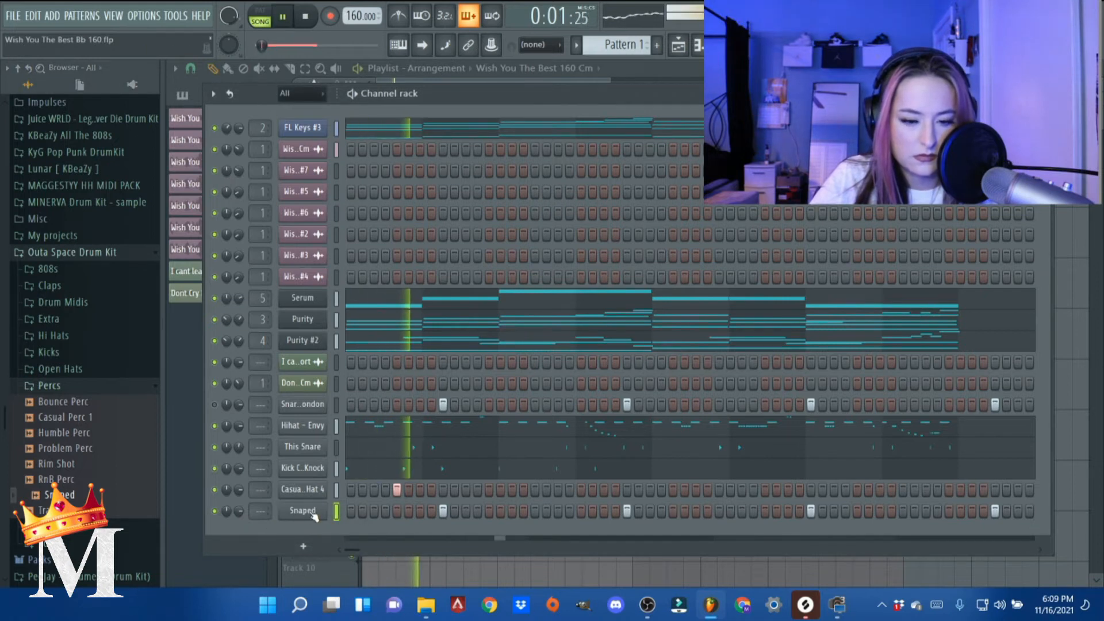
{"action": "right_click", "coordinate": [305, 510]}
{"action": "left_click", "coordinate": [404, 397]}
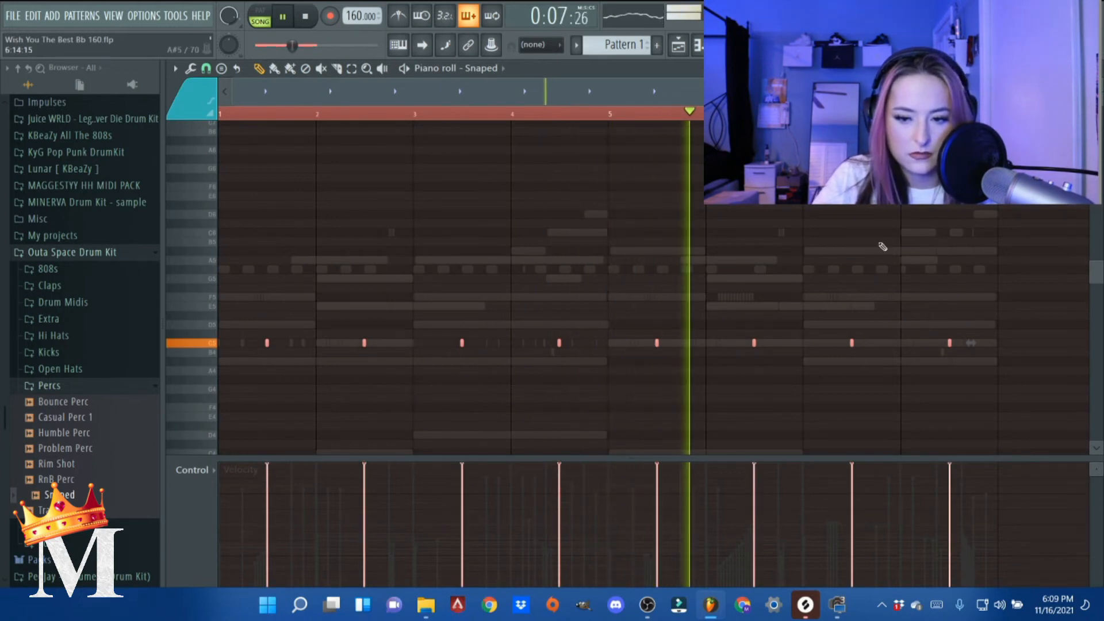
{"action": "left_click", "coordinate": [1100, 82]}
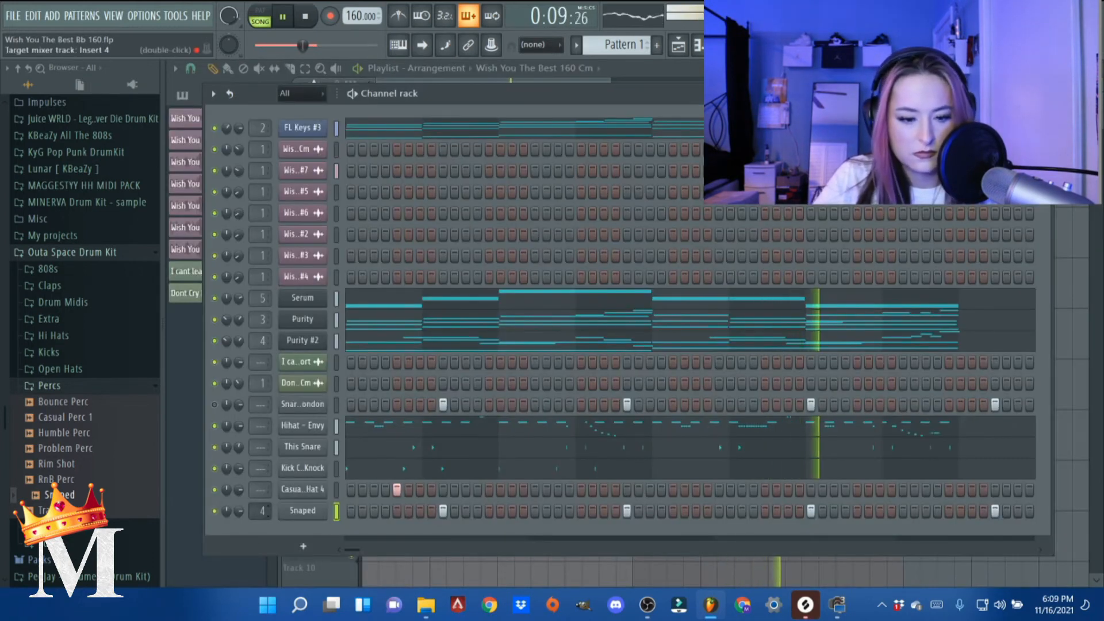
- Route the Snaped channel to mixer track 6 and stop playback
{"action": "left_click_drag", "start_coordinate": [263, 510], "coordinate": [263, 506]}
{"action": "key", "text": "space"}
{"action": "key", "text": "F9"}
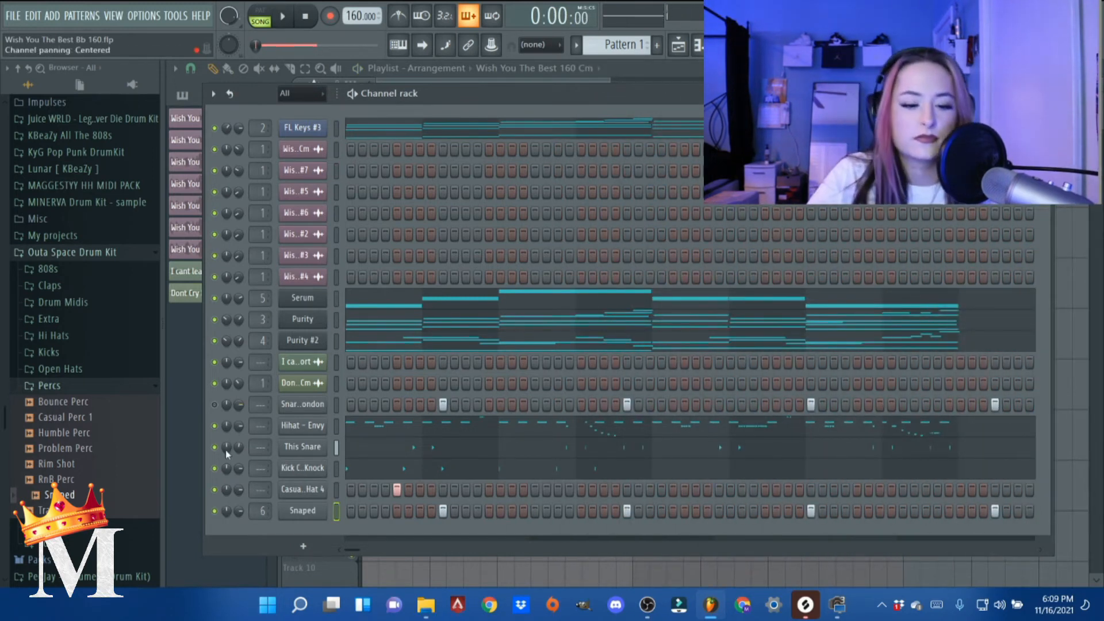
- Add the RnB Perc sample as a new channel above Snaped with This Snare's notes, and mute This Snare
{"action": "left_click", "coordinate": [87, 434]}
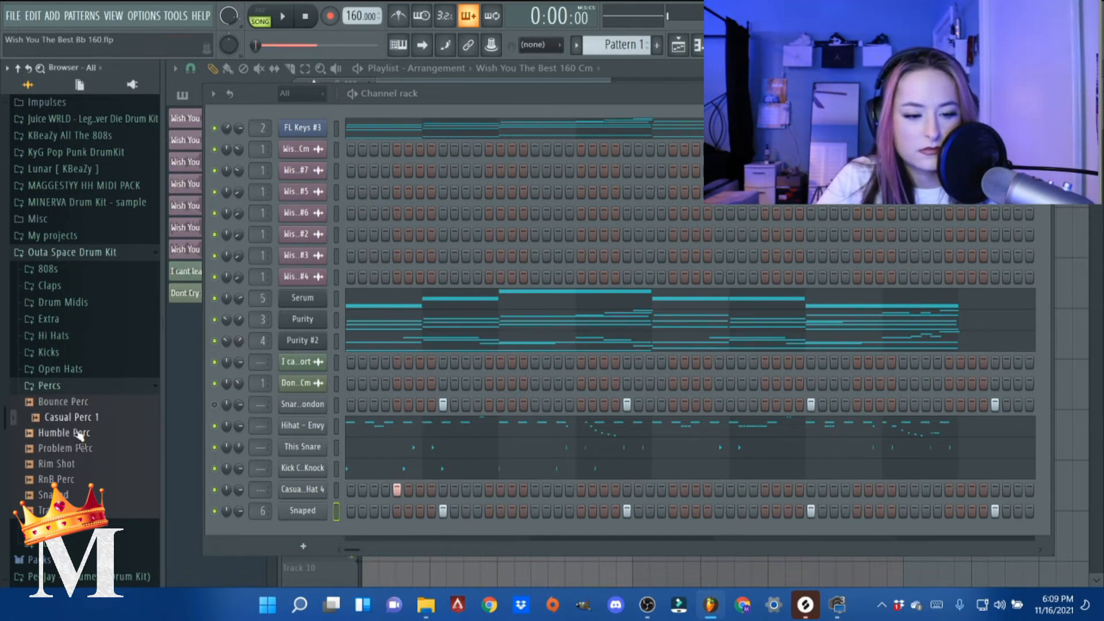
{"action": "left_click", "coordinate": [79, 450]}
{"action": "left_click_drag", "start_coordinate": [69, 478], "coordinate": [299, 520]}
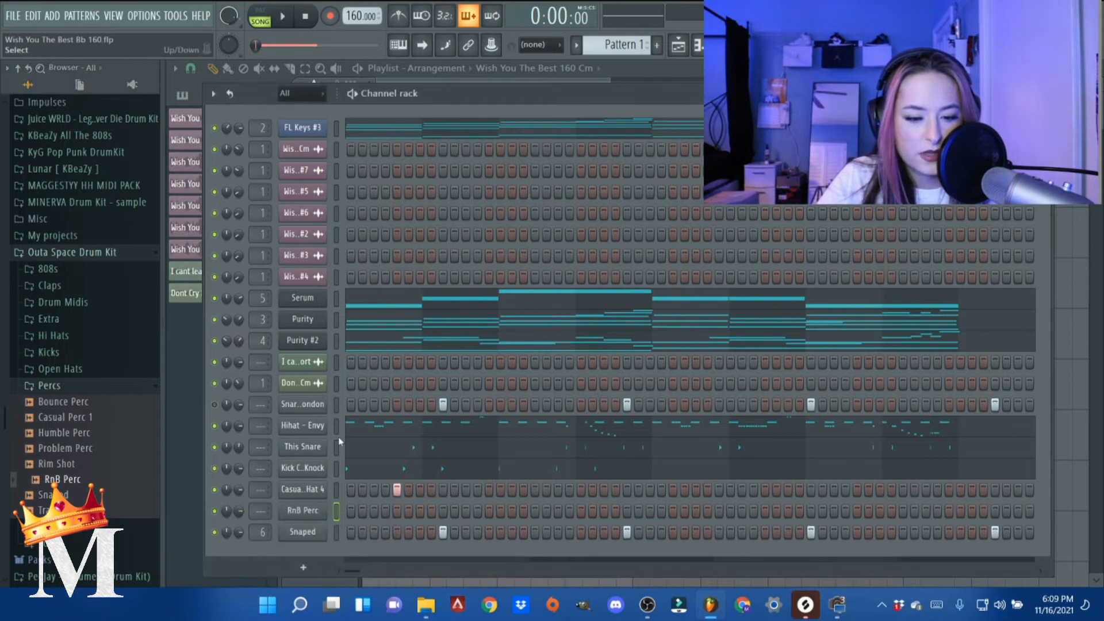
{"action": "key", "text": "ctrl+v"}
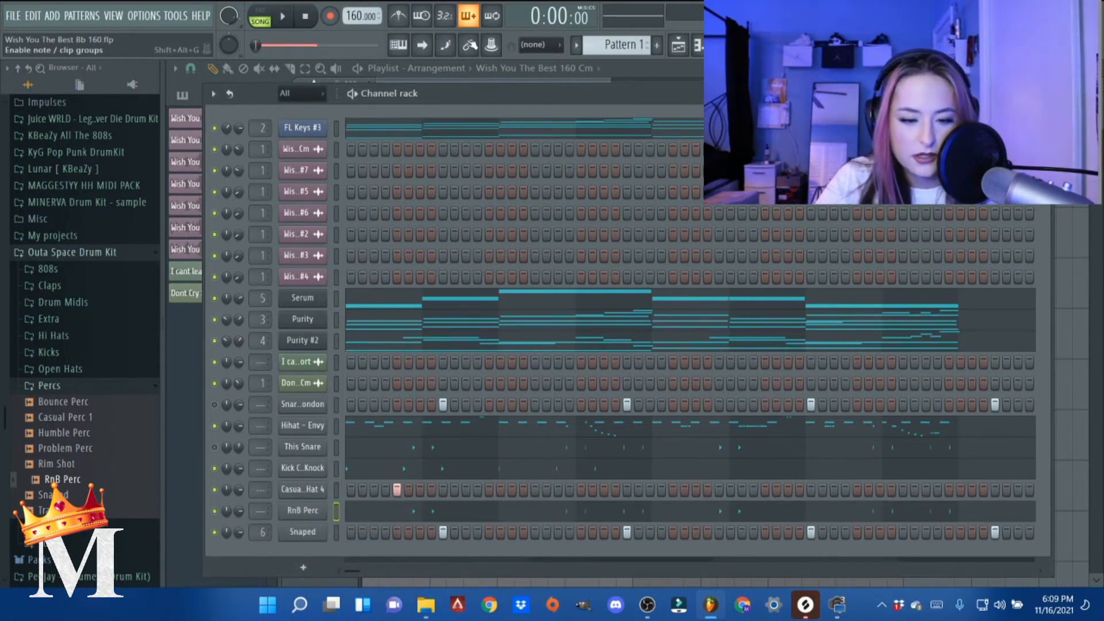
- Listen to the beat with the RnB Perc pattern, and review the sample's channel settings
{"action": "left_click_drag", "start_coordinate": [467, 93], "coordinate": [470, 63]}
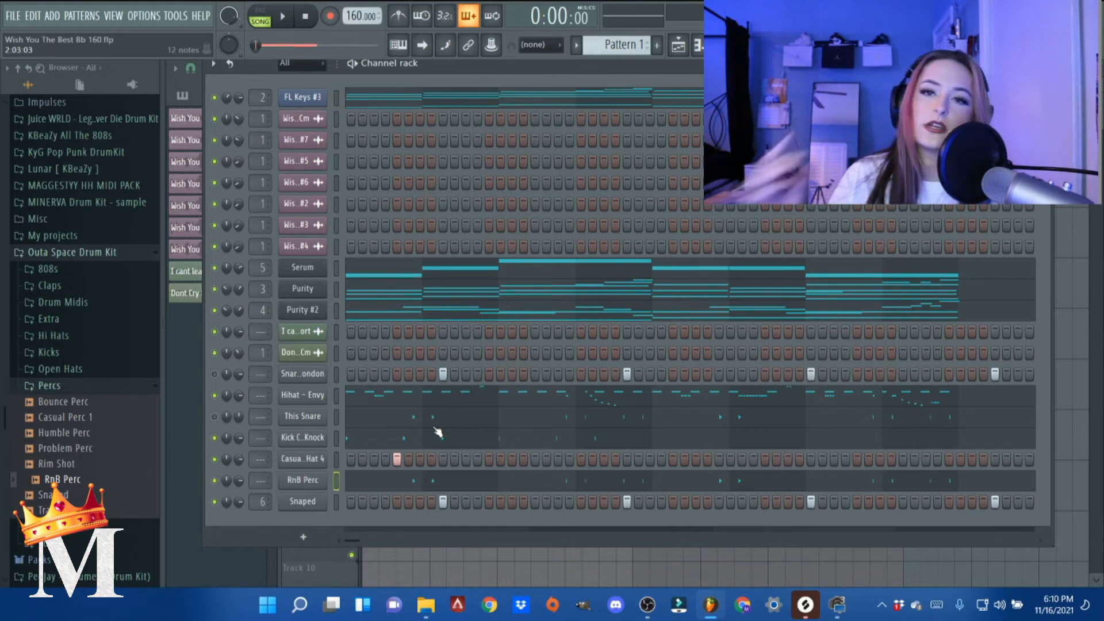
{"action": "key", "text": "space"}
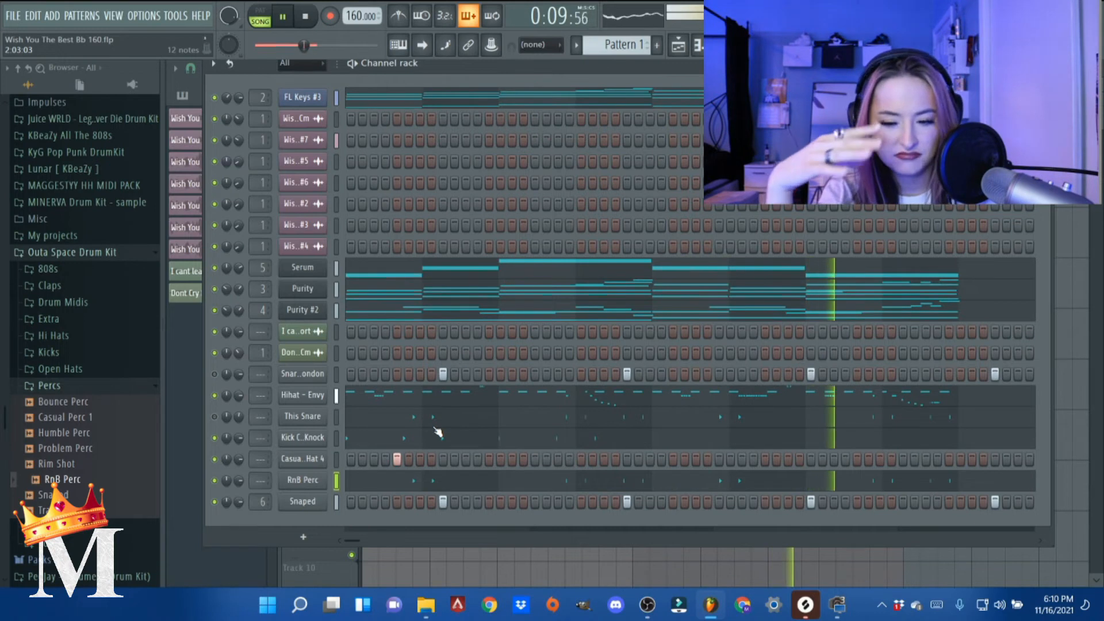
{"action": "key", "text": "space"}
{"action": "left_click", "coordinate": [302, 480]}
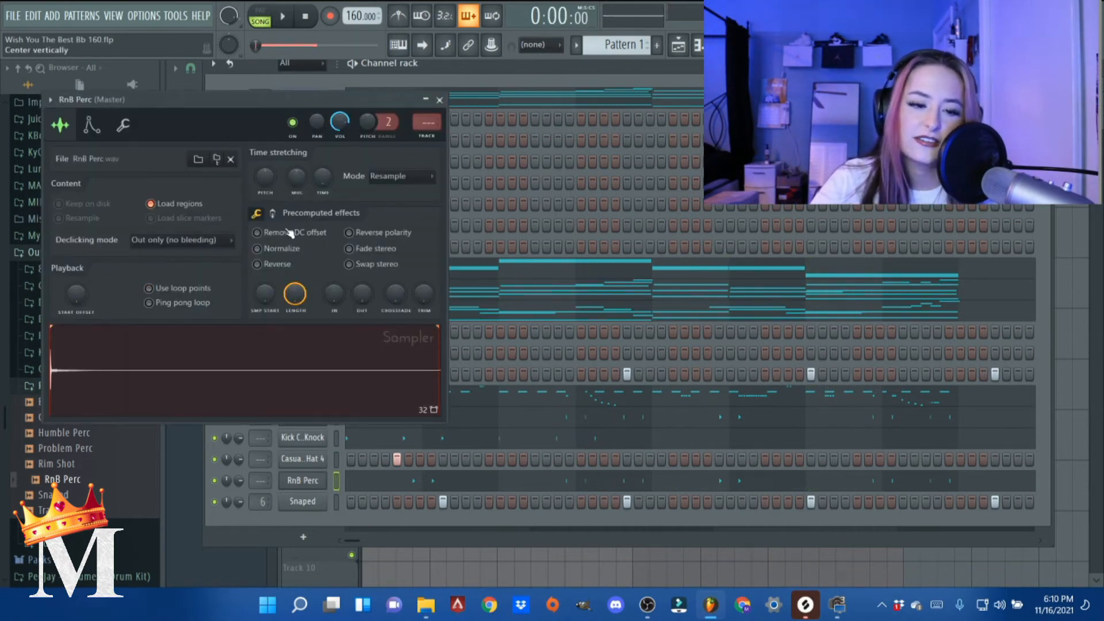
{"action": "left_click", "coordinate": [439, 100]}
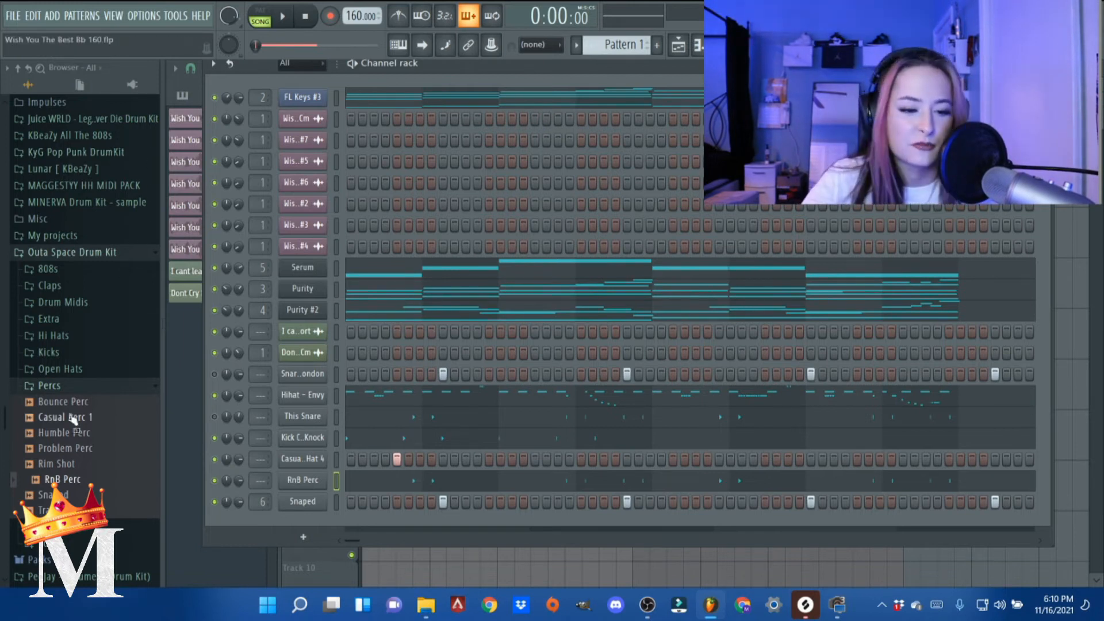
- Mute the Serum channel, and open the 808 folder of The Cave Drumkit V2 in the sample browser
{"action": "left_click", "coordinate": [70, 385]}
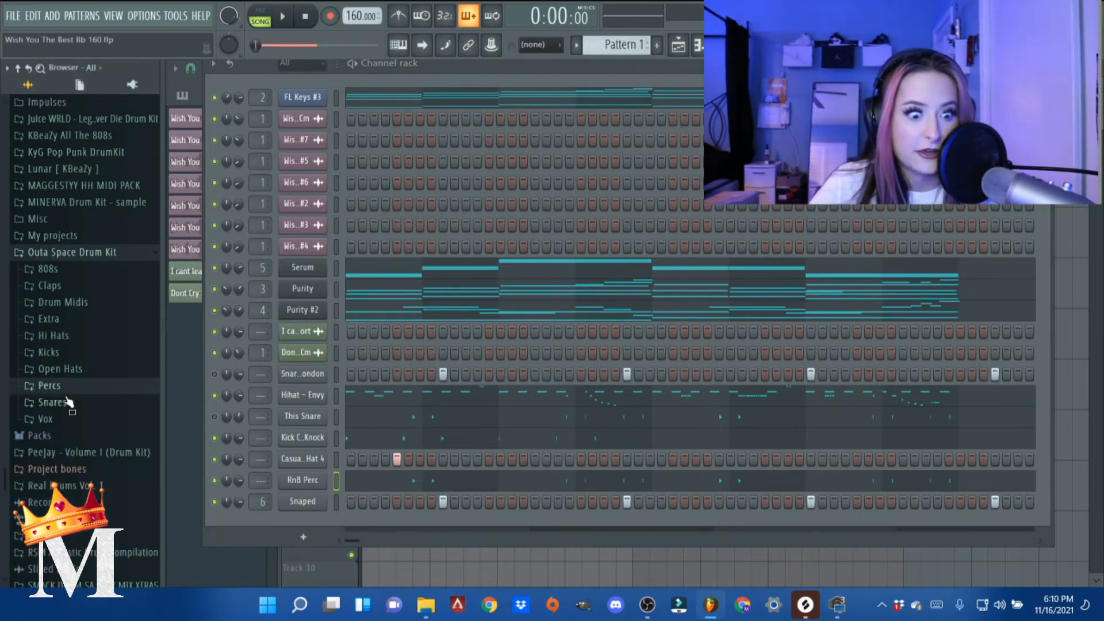
{"action": "scroll", "coordinate": [70, 402], "scroll_direction": "down", "scroll_amount": 2}
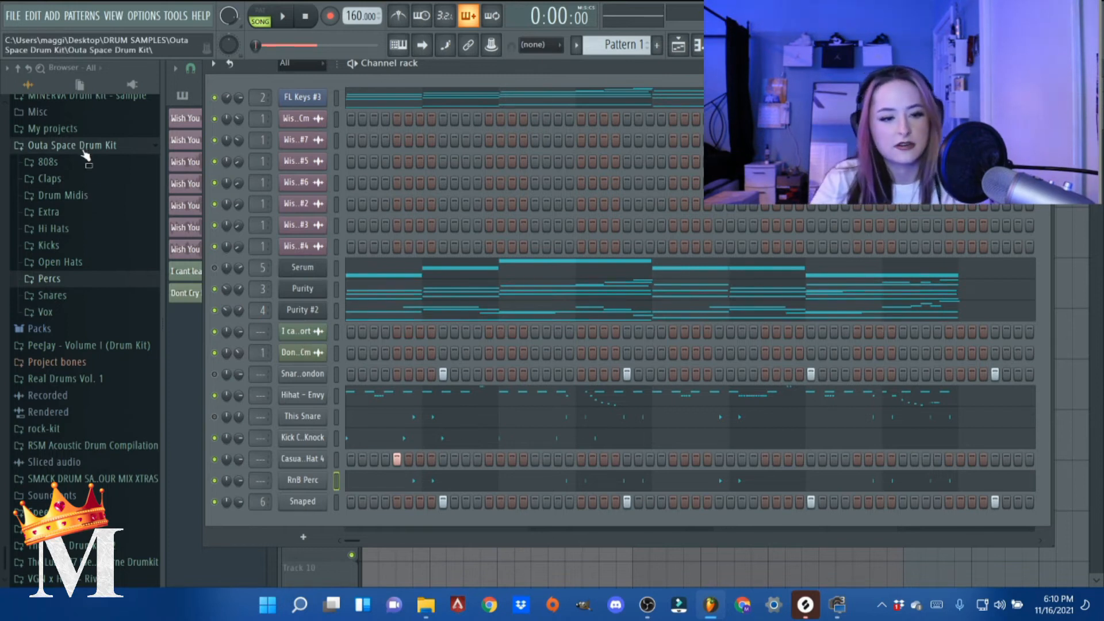
{"action": "left_click", "coordinate": [127, 342]}
{"action": "left_click", "coordinate": [127, 345]}
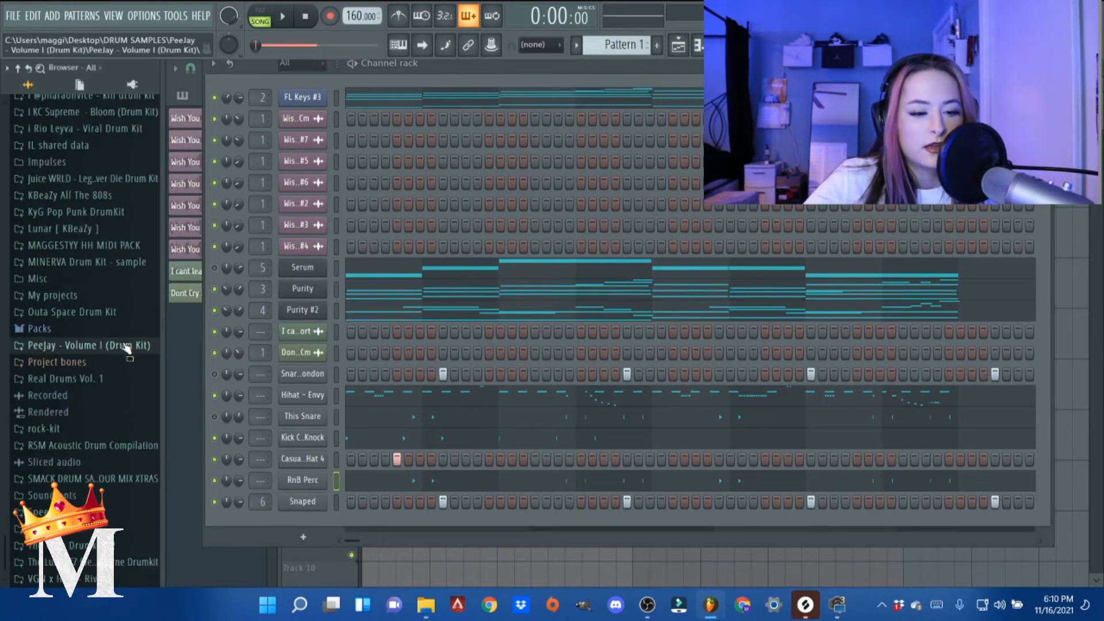
{"action": "left_click", "coordinate": [116, 381]}
{"action": "left_click", "coordinate": [106, 382]}
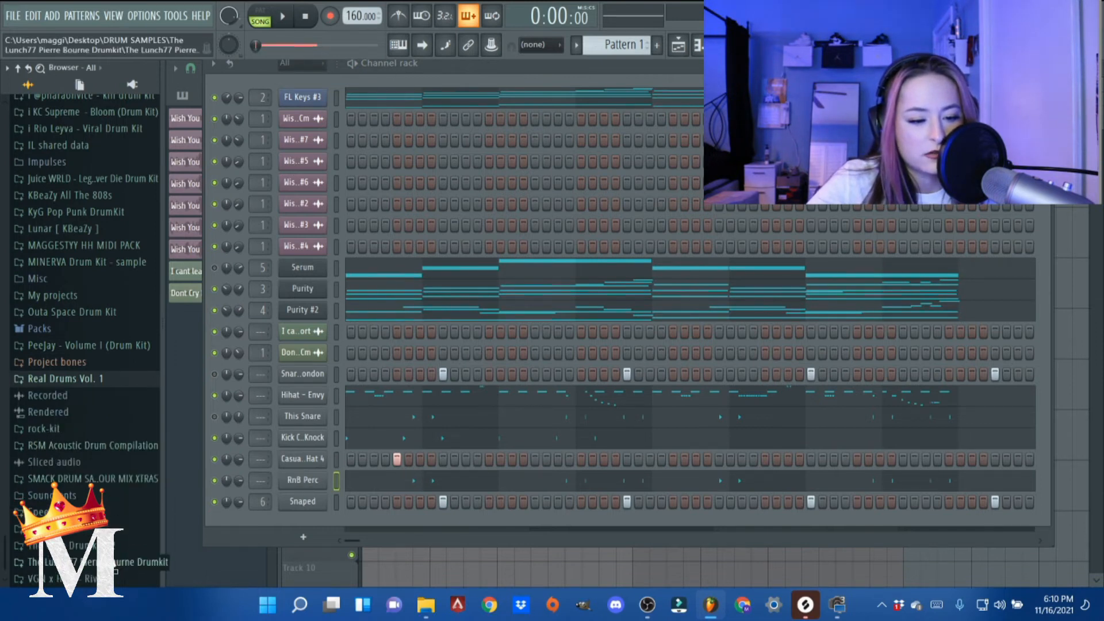
{"action": "left_click", "coordinate": [132, 546]}
{"action": "left_click", "coordinate": [46, 363]}
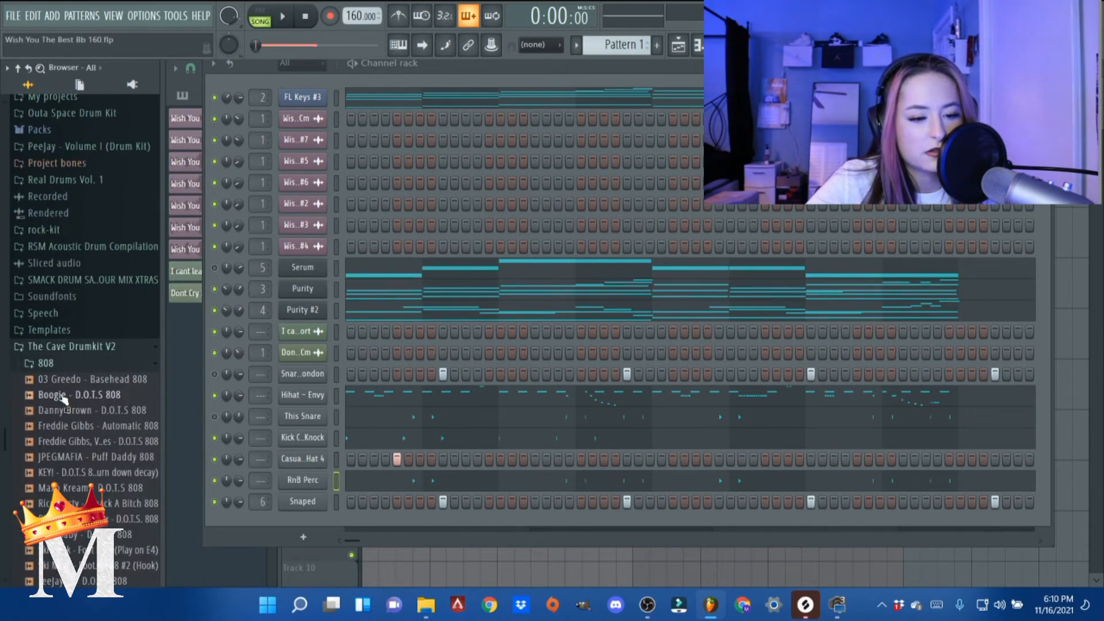
- Preview the Danny Brown - D.O.T.S 808 sample, and add it as a new channel with Serum's notes pasted in
{"action": "left_click", "coordinate": [66, 411]}
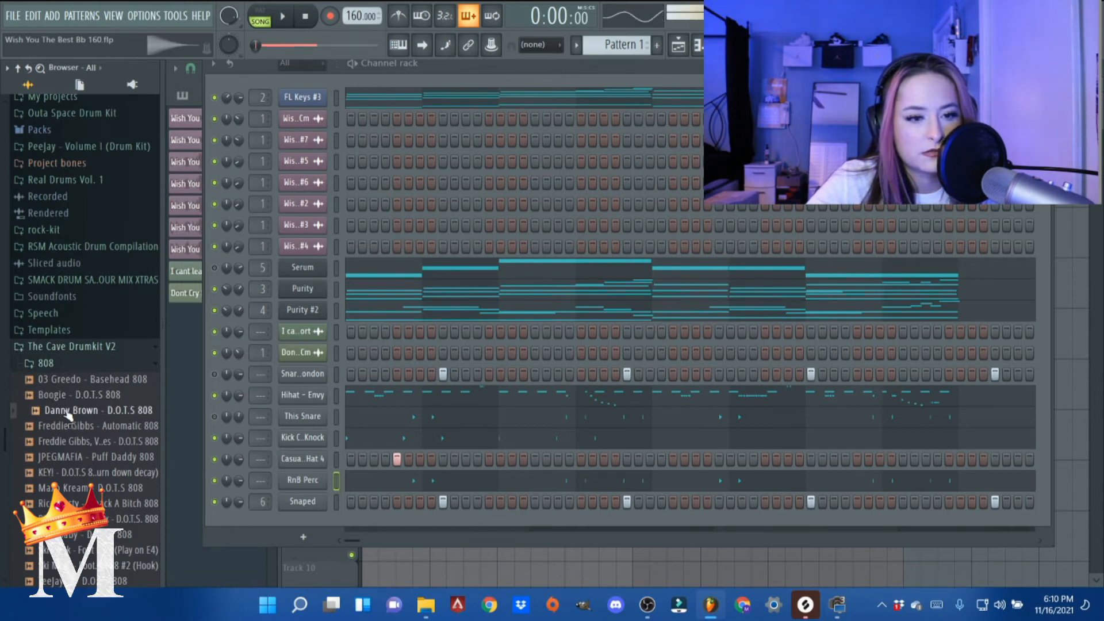
{"action": "left_click_drag", "start_coordinate": [269, 544], "coordinate": [331, 531]}
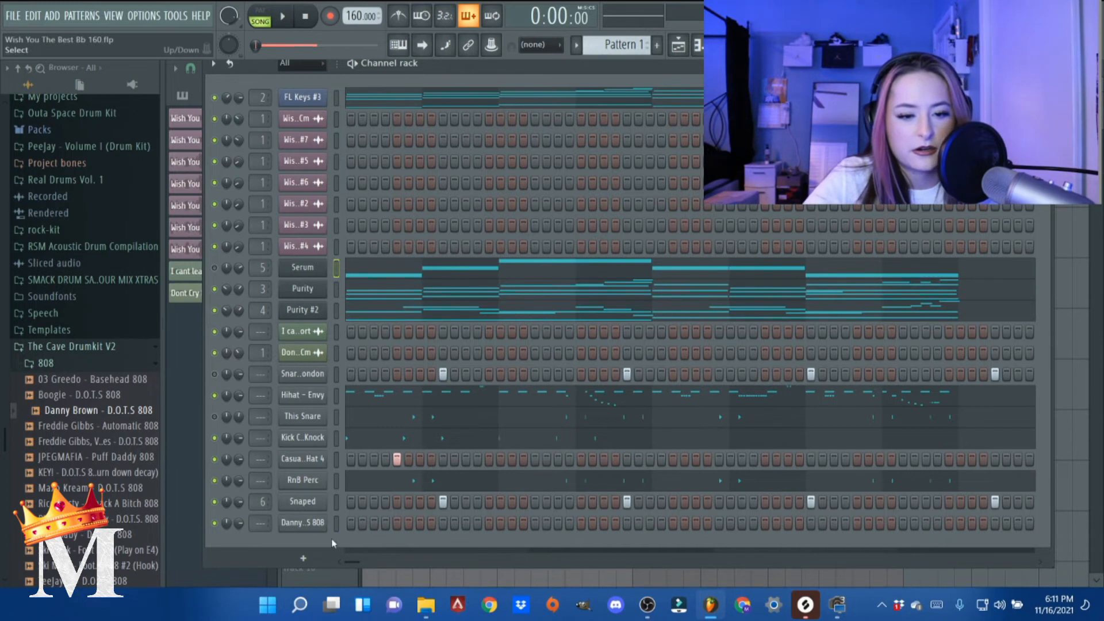
{"action": "left_click", "coordinate": [337, 524]}
{"action": "key", "text": "ctrl+v"}
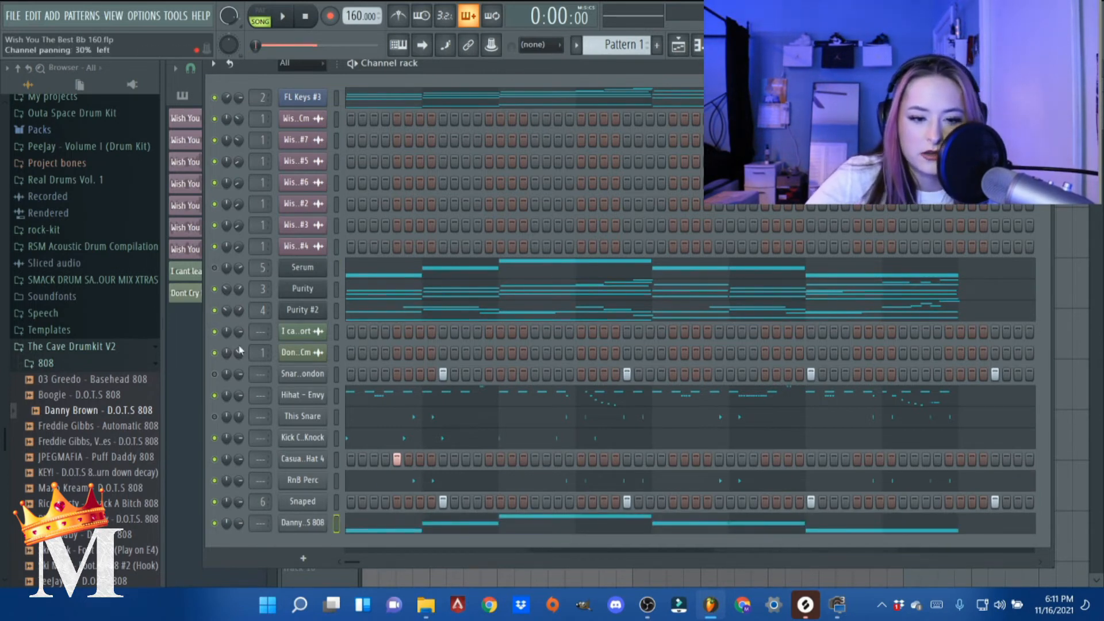
- Open the 808's piano roll and slice the C6 note in bar 2 into three, checking the cuts by playback
{"action": "left_click", "coordinate": [323, 524]}
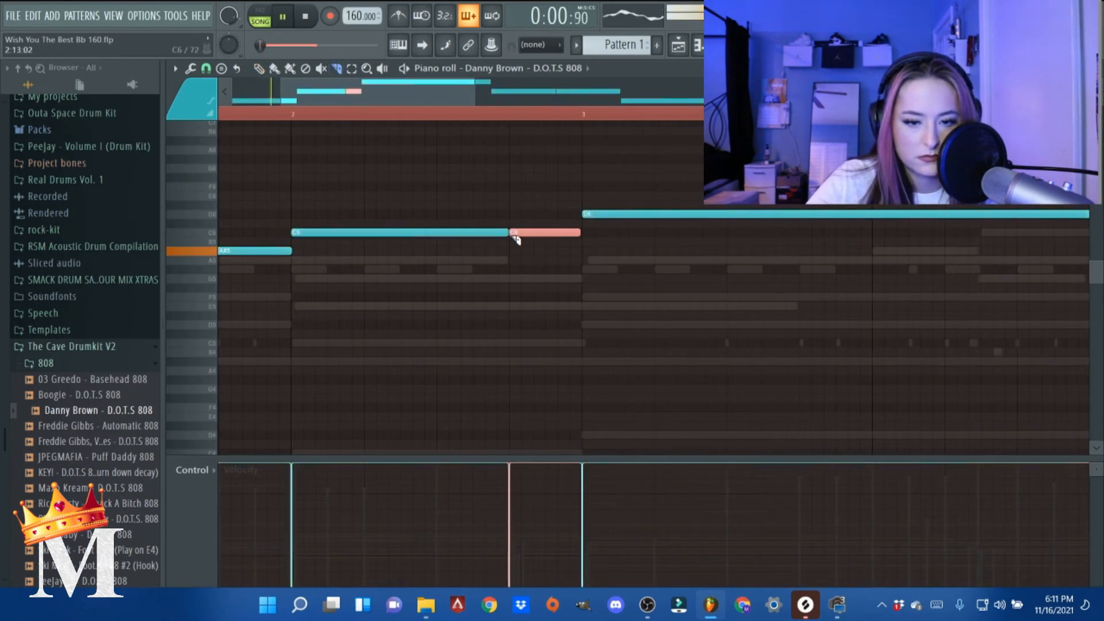
{"action": "scroll", "coordinate": [374, 272], "scroll_direction": "down", "scroll_amount": 3}
{"action": "scroll", "coordinate": [412, 276], "scroll_direction": "up", "scroll_amount": 2}
{"action": "key", "text": "space"}
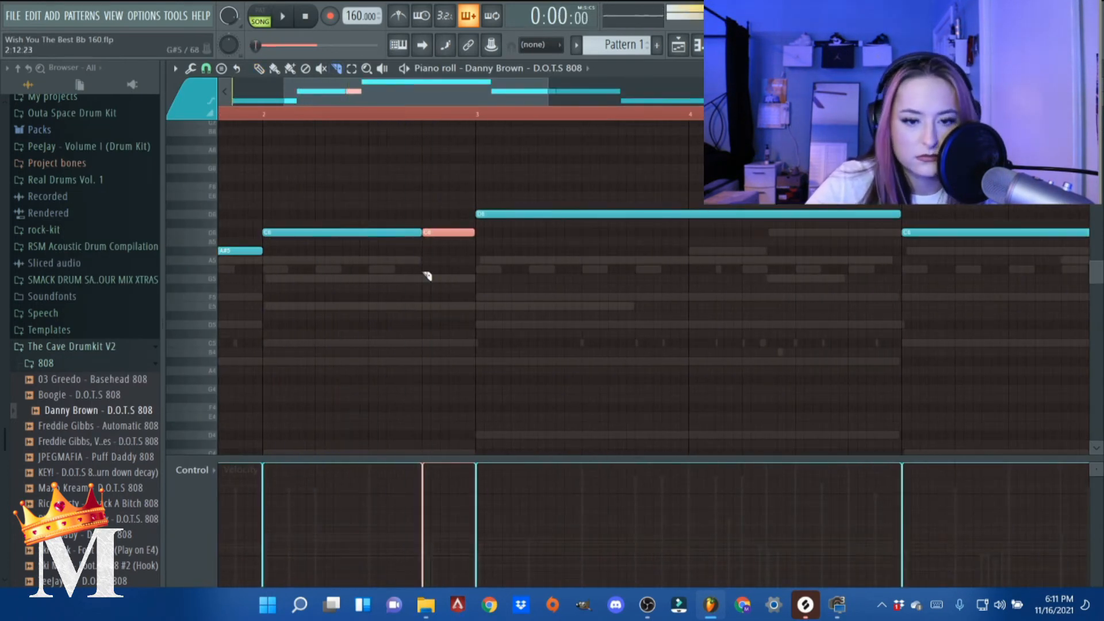
{"action": "scroll", "coordinate": [401, 241], "scroll_direction": "down", "scroll_amount": 3}
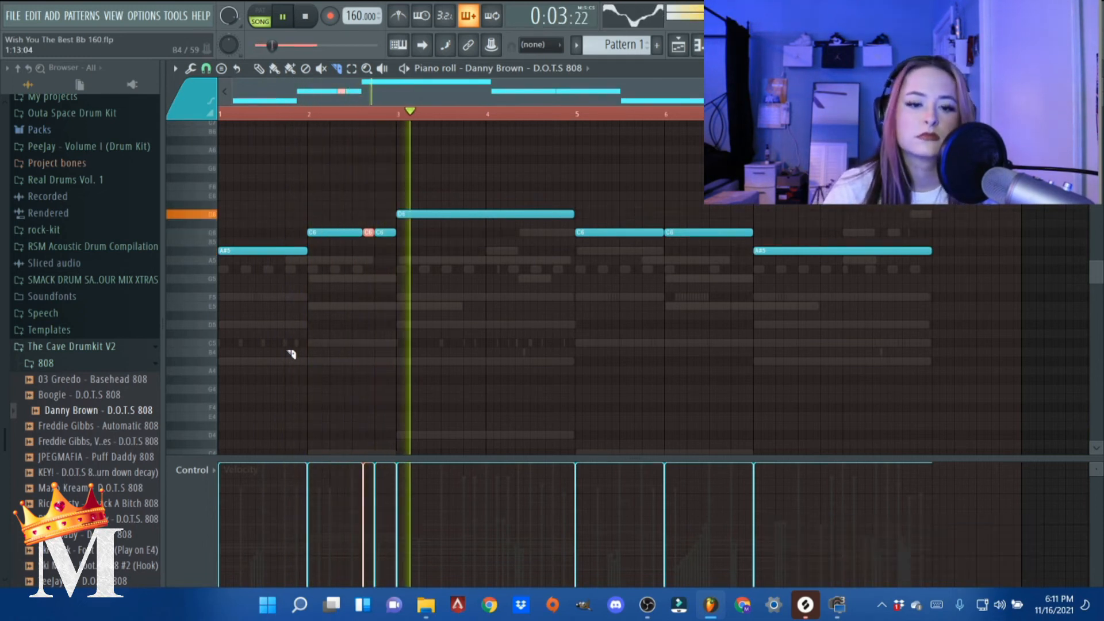
{"action": "key", "text": "space"}
- Raise the last slice of bar 2 to D6, lower the long bar 3 note to A5, and listen to the change
{"action": "scroll", "coordinate": [391, 247], "scroll_direction": "up", "scroll_amount": 3}
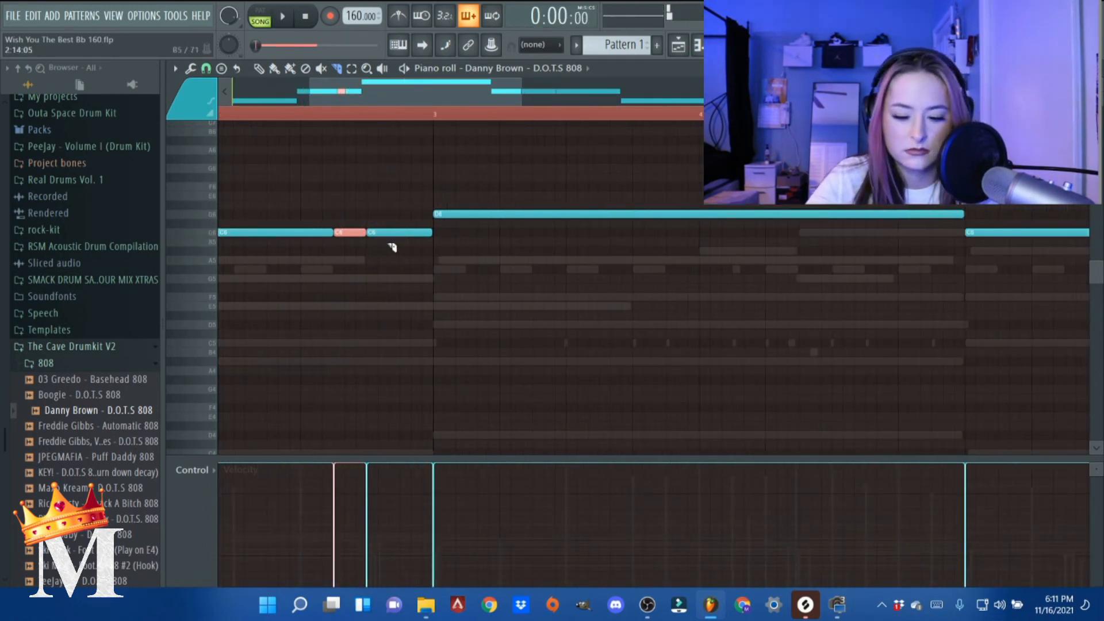
{"action": "left_click_drag", "start_coordinate": [392, 229], "coordinate": [393, 214]}
{"action": "left_click_drag", "start_coordinate": [509, 214], "coordinate": [511, 262]}
{"action": "key", "text": "space"}
{"action": "scroll", "coordinate": [344, 293], "scroll_direction": "down", "scroll_amount": 2}
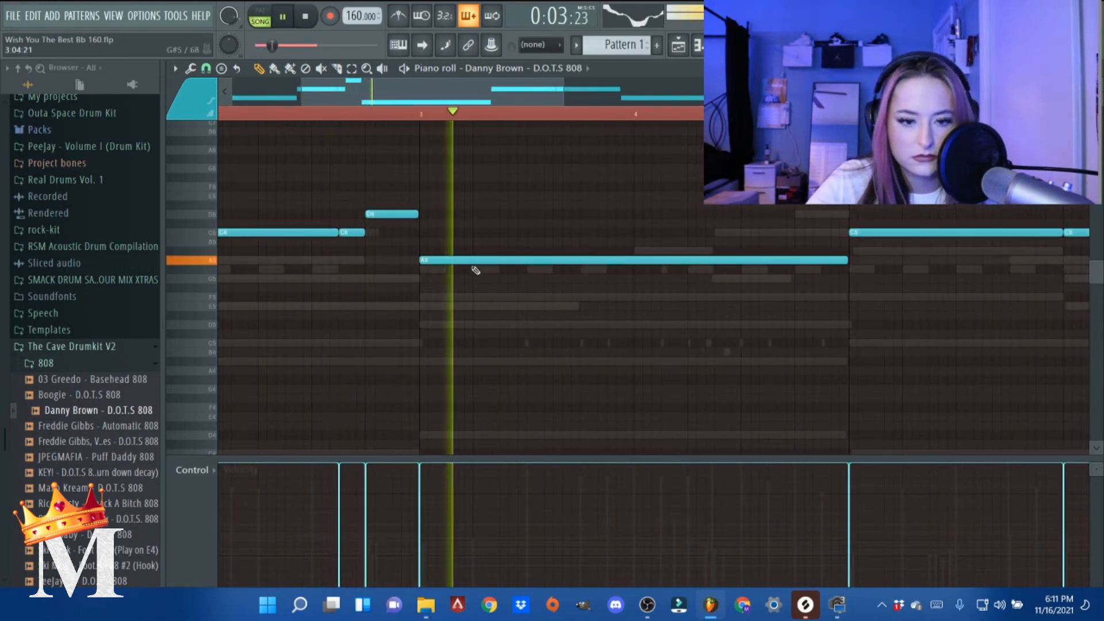
{"action": "scroll", "coordinate": [463, 273], "scroll_direction": "down", "scroll_amount": 4}
{"action": "scroll", "coordinate": [426, 286], "scroll_direction": "down", "scroll_amount": 3}
{"action": "key", "text": "space"}
- Move the long 808 note starting at bar 3 to A#5 and play the bass line back
{"action": "left_click_drag", "start_coordinate": [459, 199], "coordinate": [458, 142]}
{"action": "key", "text": "ctrl+Down"}
{"action": "key", "text": "ctrl+Up"}
{"action": "key", "text": "space"}
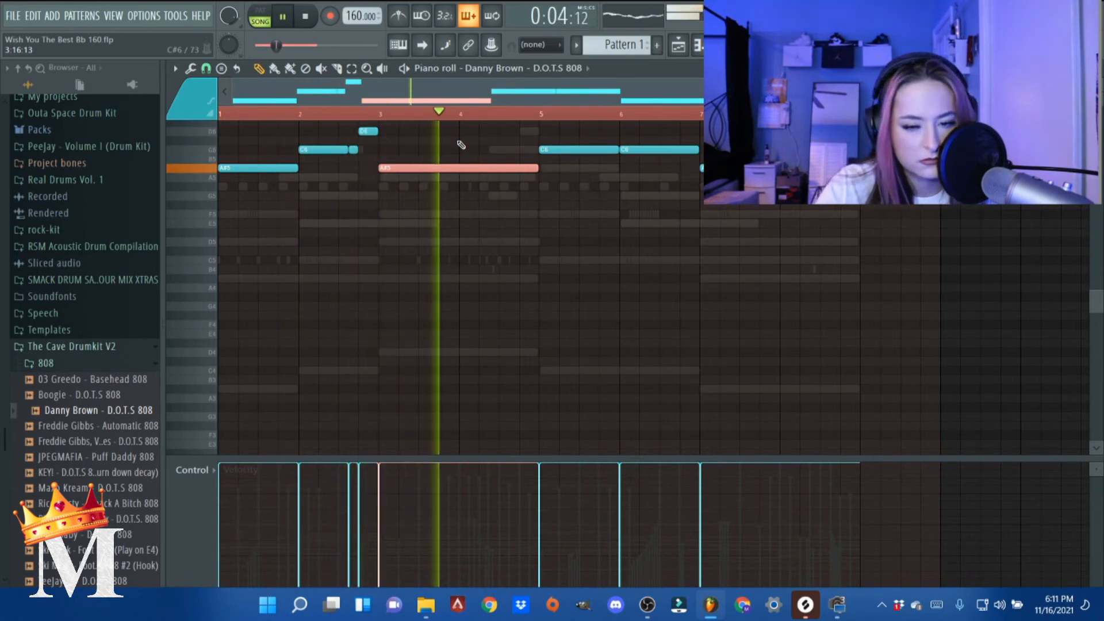
{"action": "scroll", "coordinate": [470, 277], "scroll_direction": "down", "scroll_amount": 1}
{"action": "scroll", "coordinate": [566, 308], "scroll_direction": "up", "scroll_amount": 1}
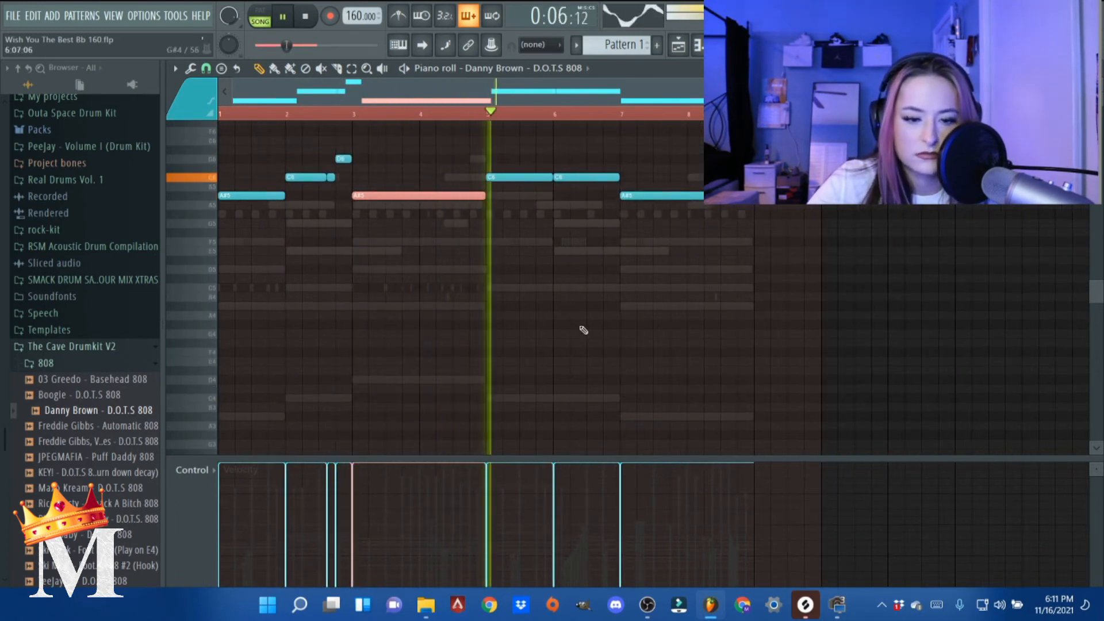
{"action": "key", "text": "space"}
- Listen to the 808 from bar 5, and slice the C6 note in bar 6 into three
{"action": "scroll", "coordinate": [493, 264], "scroll_direction": "up", "scroll_amount": 1}
{"action": "scroll", "coordinate": [517, 208], "scroll_direction": "up", "scroll_amount": 1}
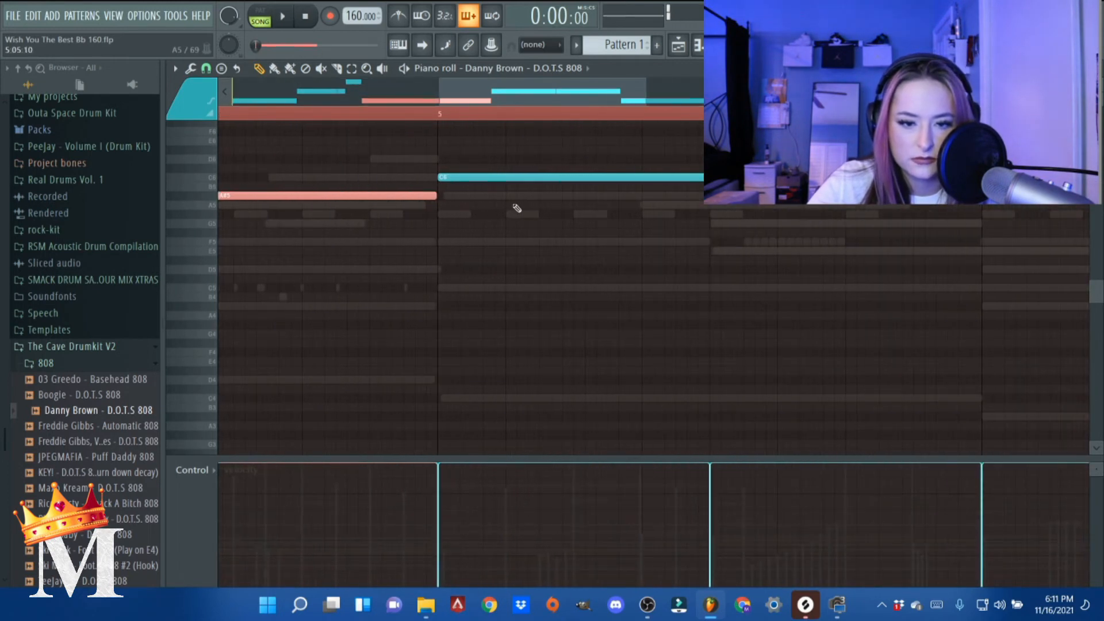
{"action": "left_click", "coordinate": [429, 105]}
{"action": "key", "text": "space"}
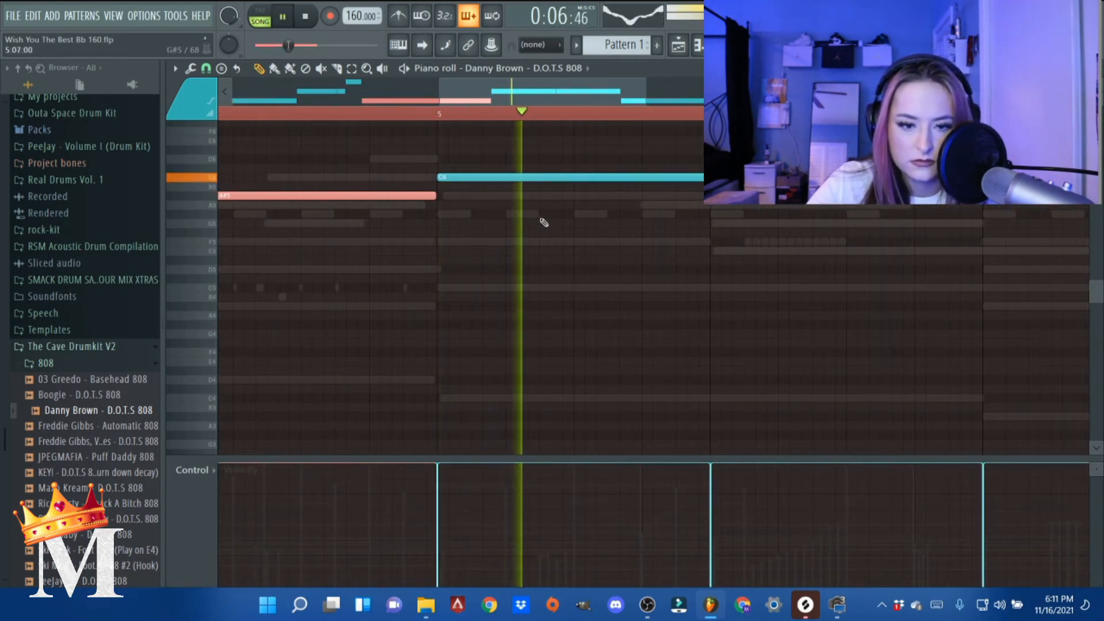
{"action": "key", "text": "space"}
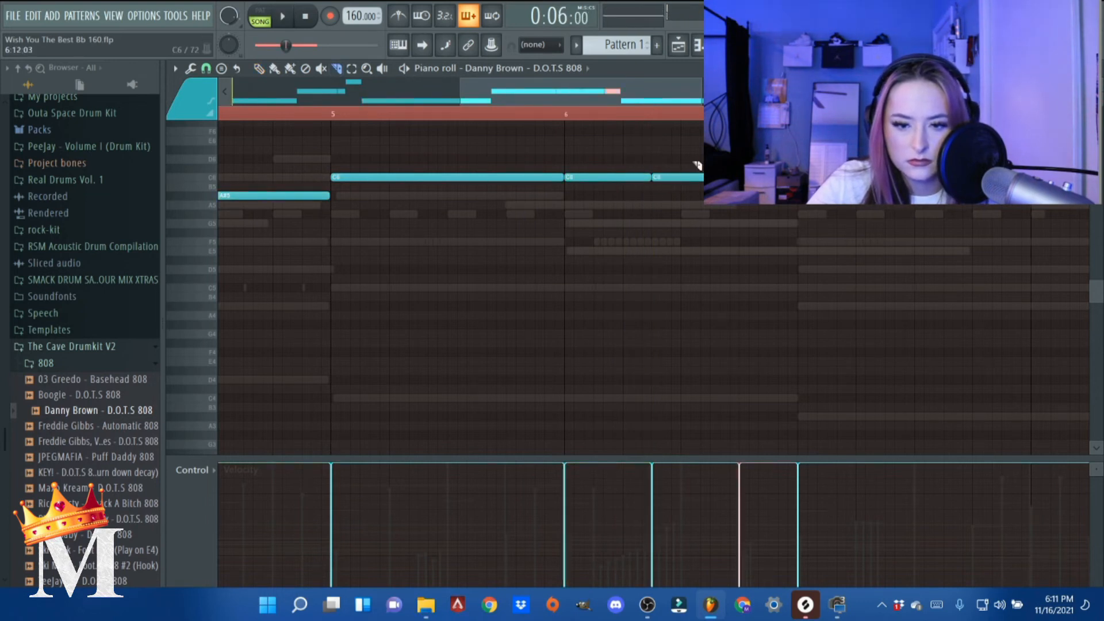
- Play the 808 from bar 6 and lower the last slice of that bar to G#5
{"action": "left_click", "coordinate": [571, 113]}
{"action": "key", "text": "space"}
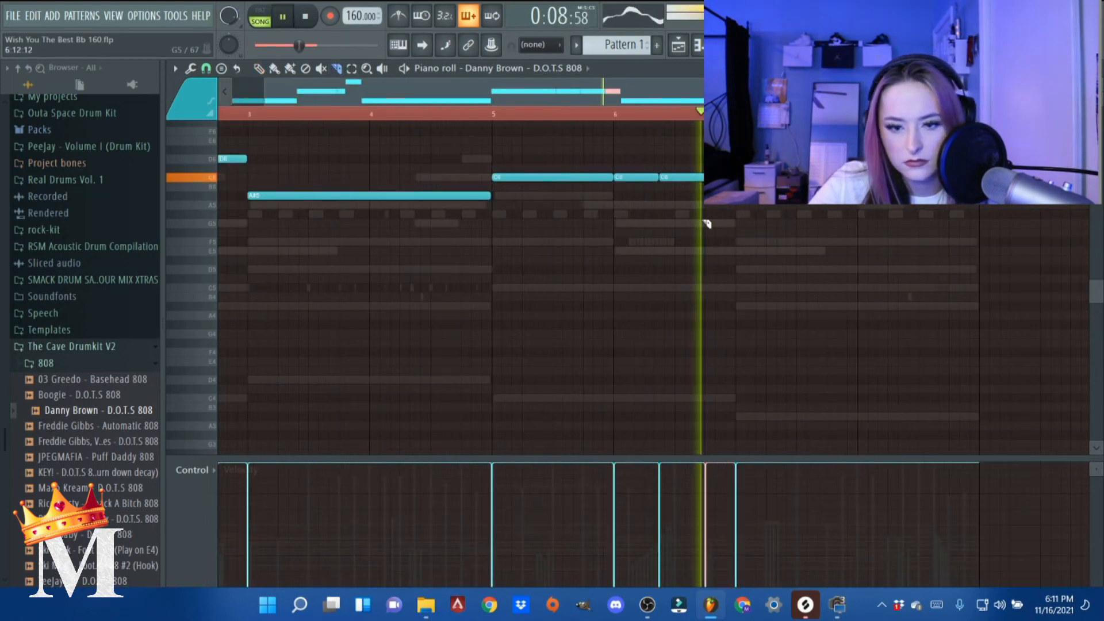
{"action": "key", "text": "space"}
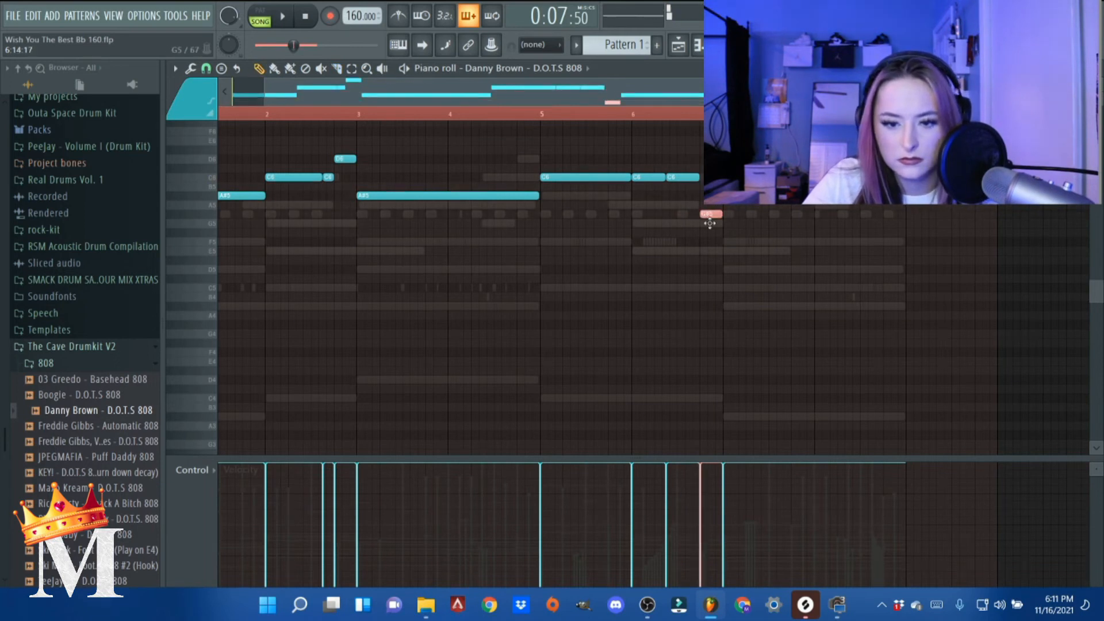
- Lower the last slice of bar 6 to G5 and play the 808 line from there to check it
{"action": "key", "text": "space"}
{"action": "scroll", "coordinate": [713, 242], "scroll_direction": "up", "scroll_amount": 3}
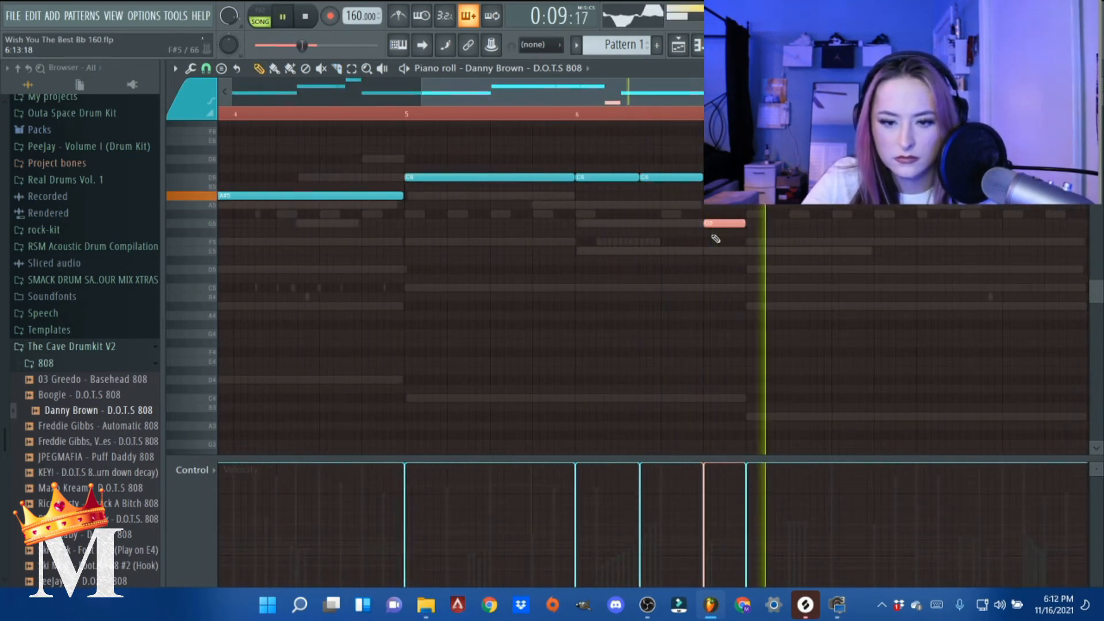
{"action": "scroll", "coordinate": [718, 233], "scroll_direction": "down", "scroll_amount": 5}
{"action": "key", "text": "space"}
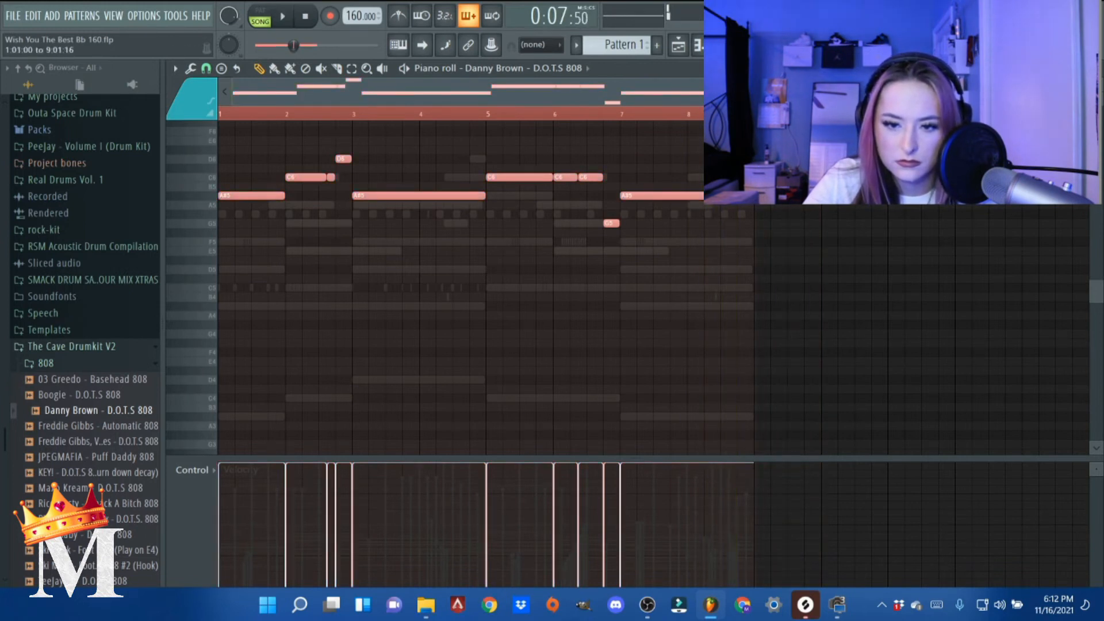
- Try the whole 808 bass line one octave lower during playback
{"action": "key", "text": "space"}
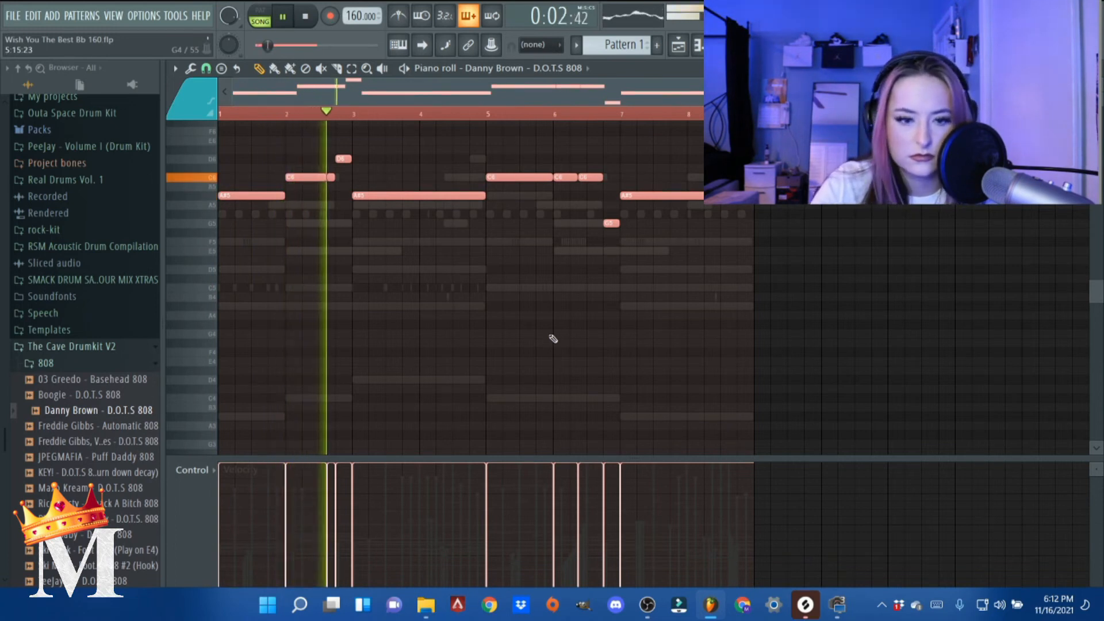
{"action": "key", "text": "ctrl+Down"}
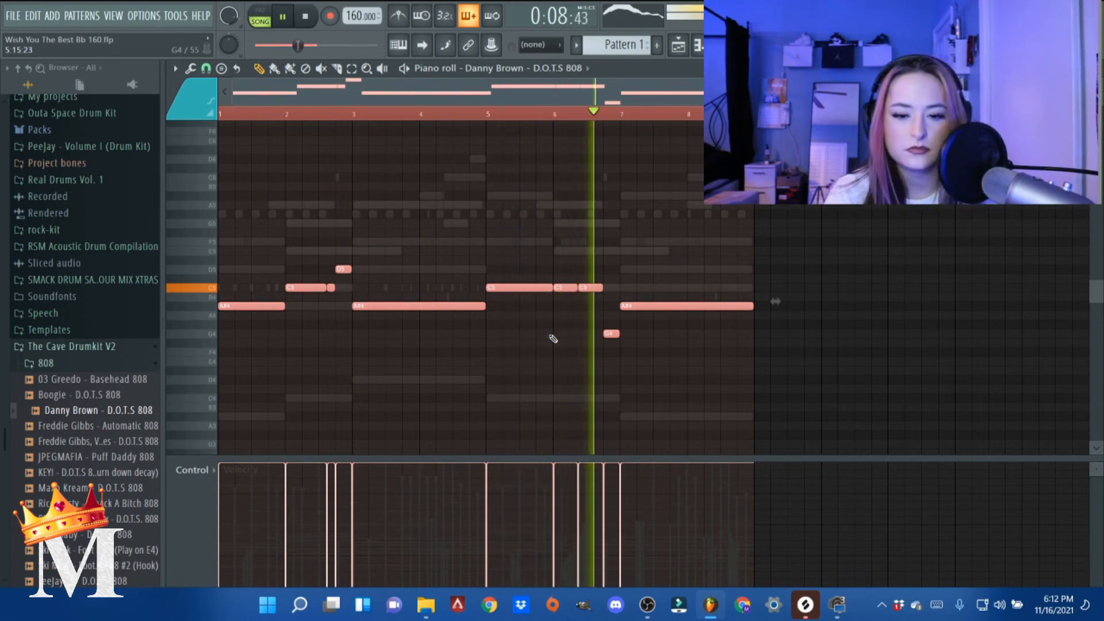
{"action": "key", "text": "ctrl+Up"}
{"action": "key", "text": "space"}
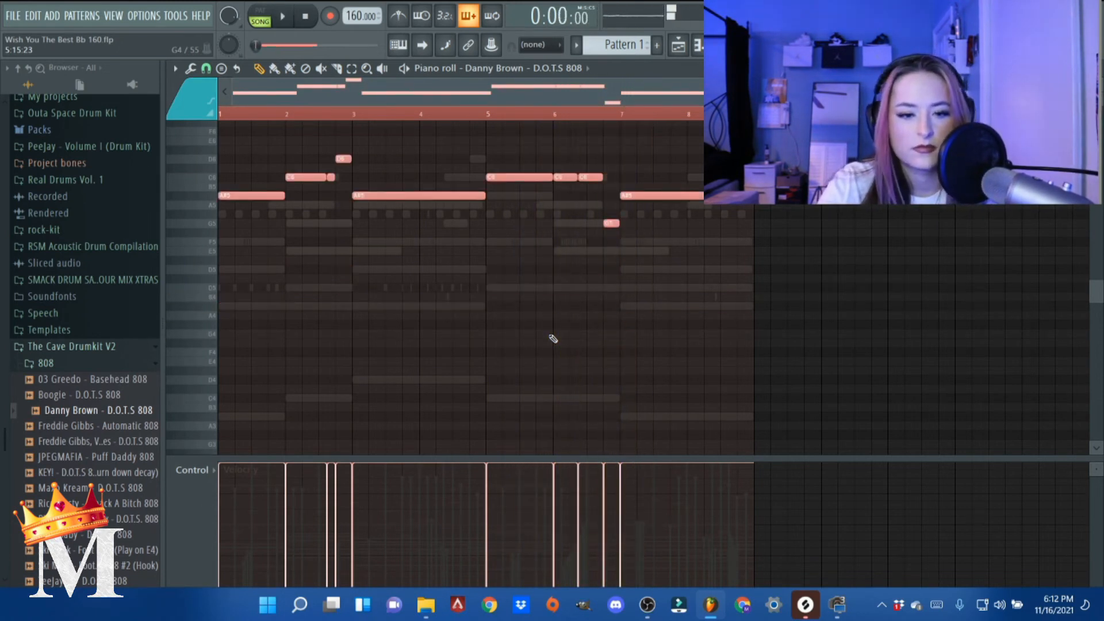
- Route the Danny Brown 808 channel to mixer track 7 and solo that track to hear it alone
{"action": "key", "text": "space"}
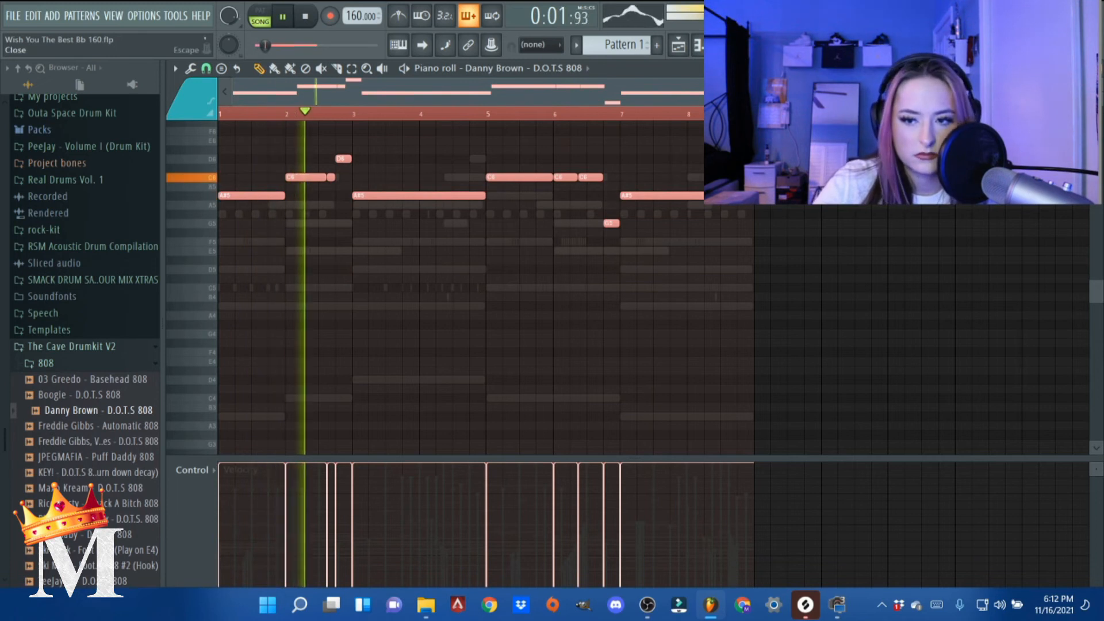
{"action": "key", "text": "F6"}
{"action": "left_click_drag", "start_coordinate": [239, 523], "coordinate": [260, 504]}
{"action": "key", "text": "space"}
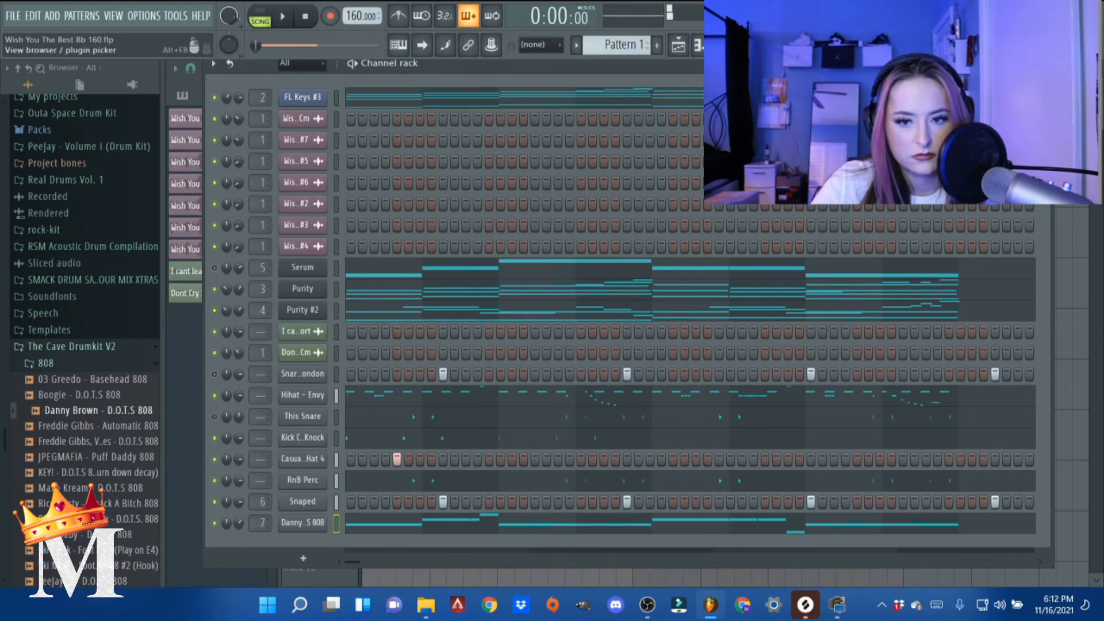
{"action": "left_click", "coordinate": [748, 45]}
{"action": "key", "text": "space"}
{"action": "right_click", "coordinate": [448, 252]}
{"action": "key", "text": "space"}
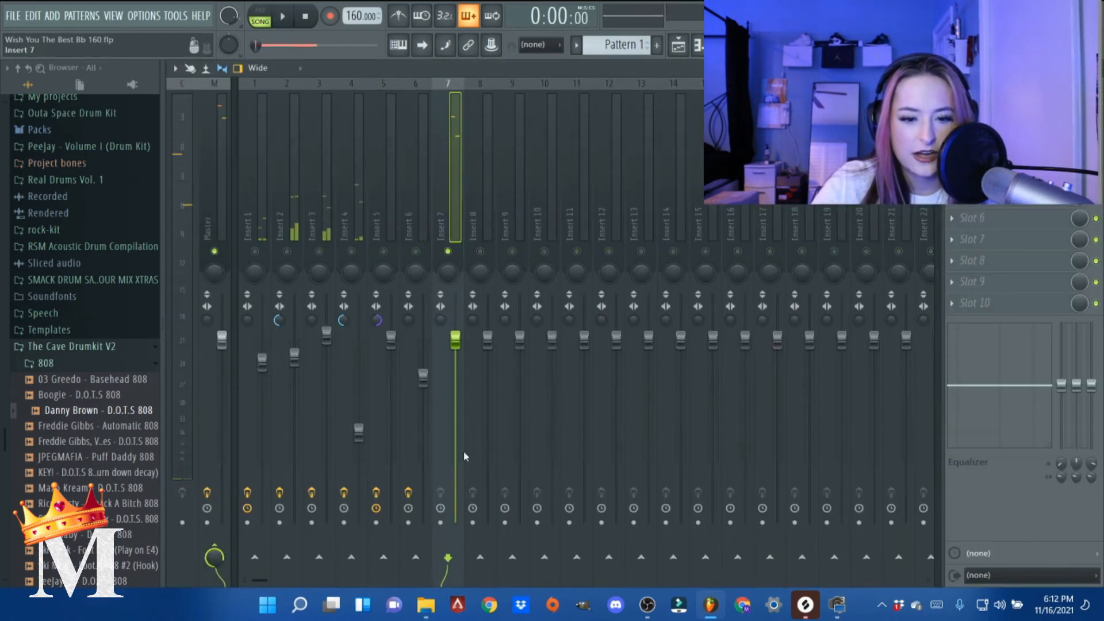
- Insert Fruity Parametric EQ 2 in slot 3 of the 808 track, load a preset, and shift its highest band lower in frequency
{"action": "left_click", "coordinate": [951, 154]}
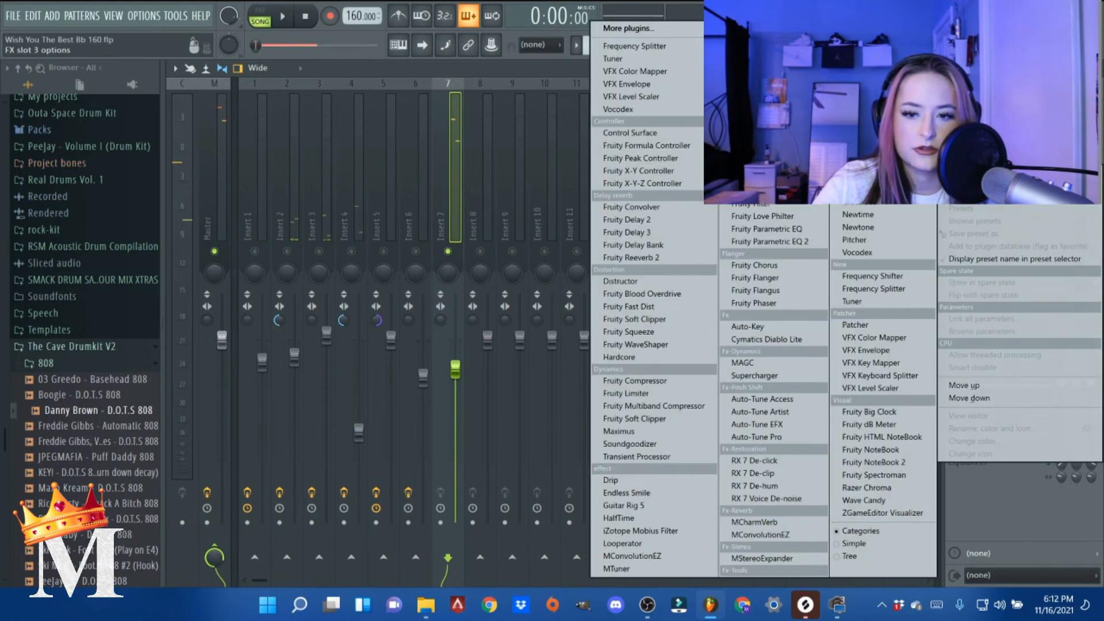
{"action": "left_click", "coordinate": [769, 241]}
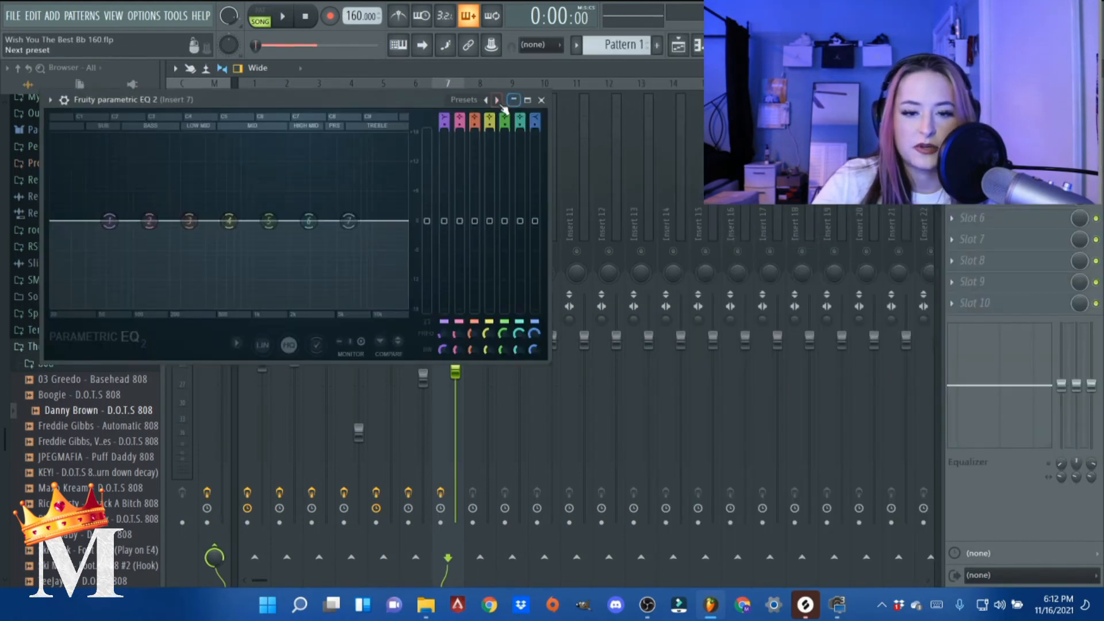
{"action": "right_click", "coordinate": [499, 103]}
{"action": "mouse_move", "coordinate": [526, 112]}
{"action": "left_click", "coordinate": [608, 147]}
{"action": "left_click_drag", "start_coordinate": [357, 221], "coordinate": [335, 226]}
{"action": "key", "text": "space"}
{"action": "left_click", "coordinate": [541, 100]}
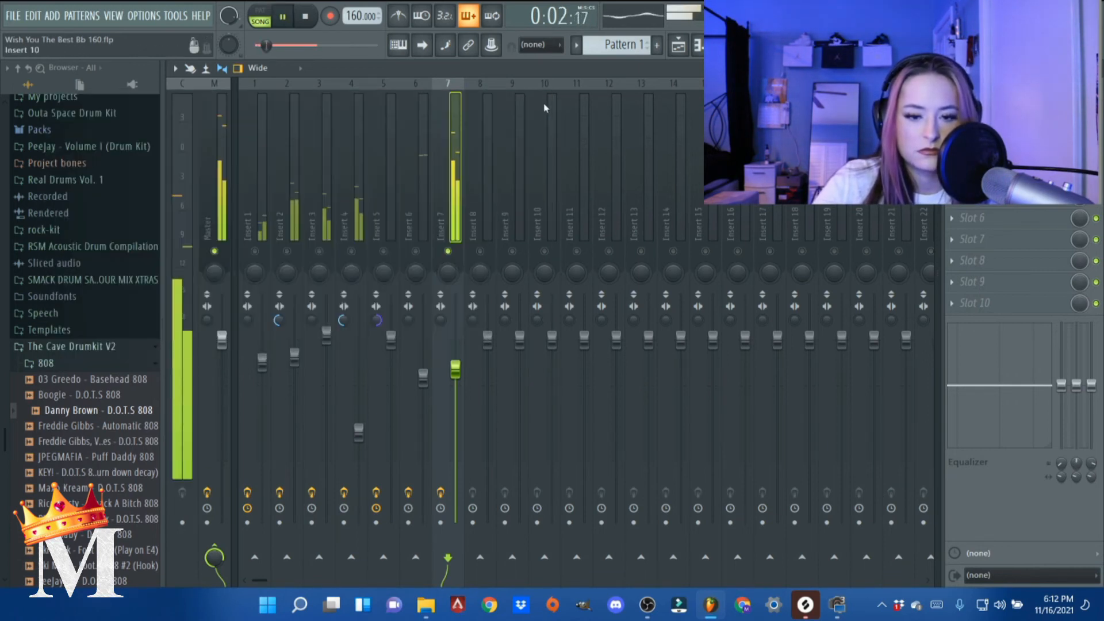
- Lower the 808 mixer track's volume to 75% and merge its stereo separation
{"action": "left_click_drag", "start_coordinate": [455, 374], "coordinate": [455, 385]}
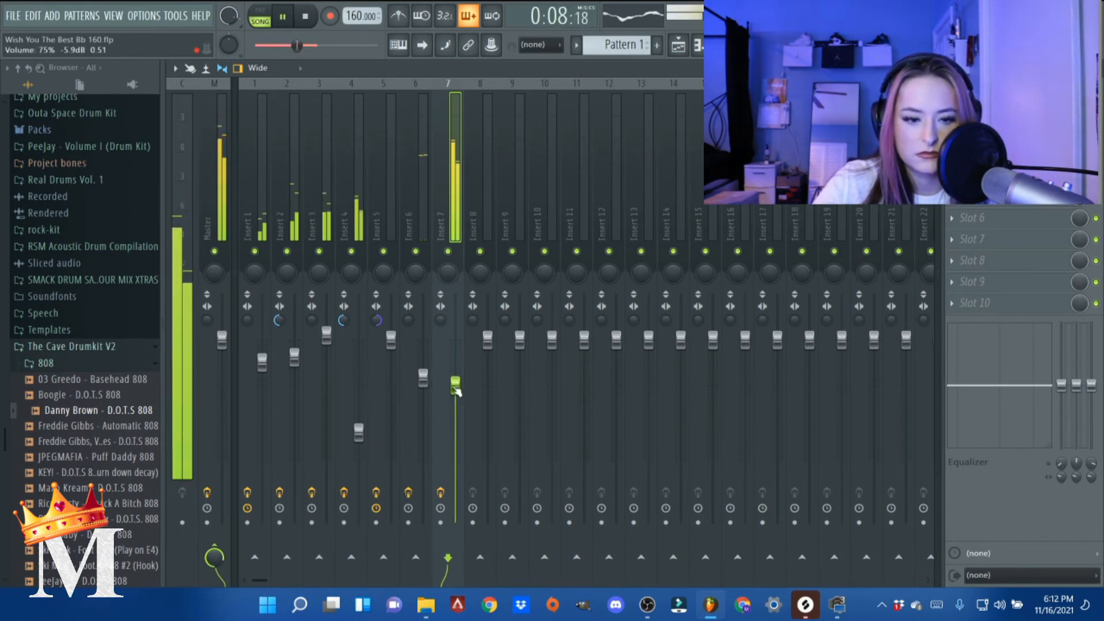
{"action": "left_click_drag", "start_coordinate": [443, 322], "coordinate": [444, 293]}
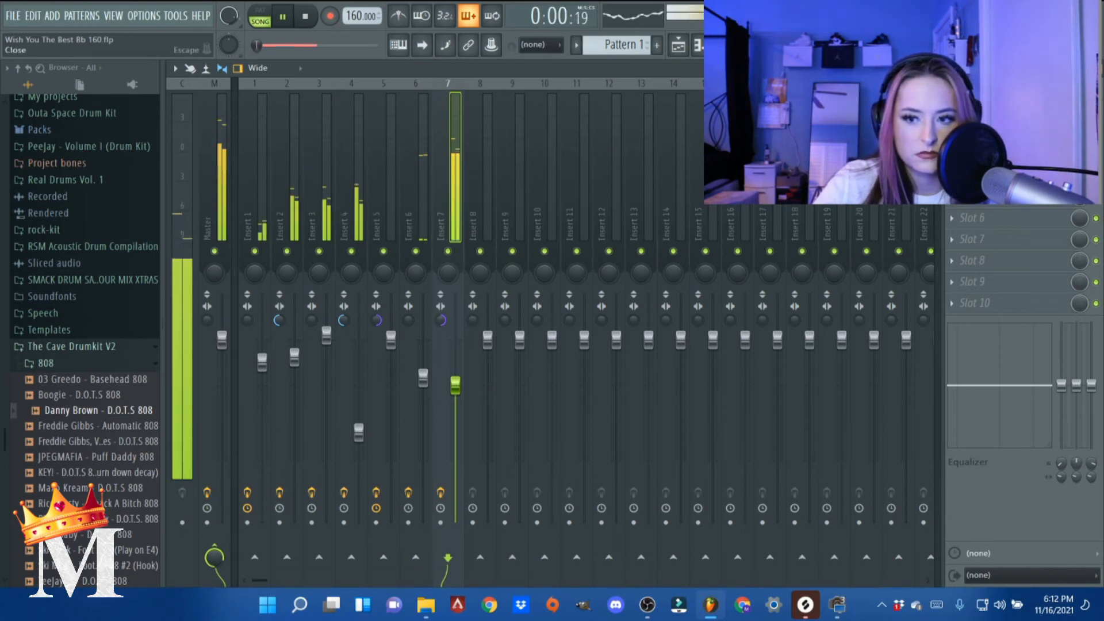
- Inspect the 808 sampler's sample settings and volume envelope, and return to the mixer
{"action": "key", "text": "F6"}
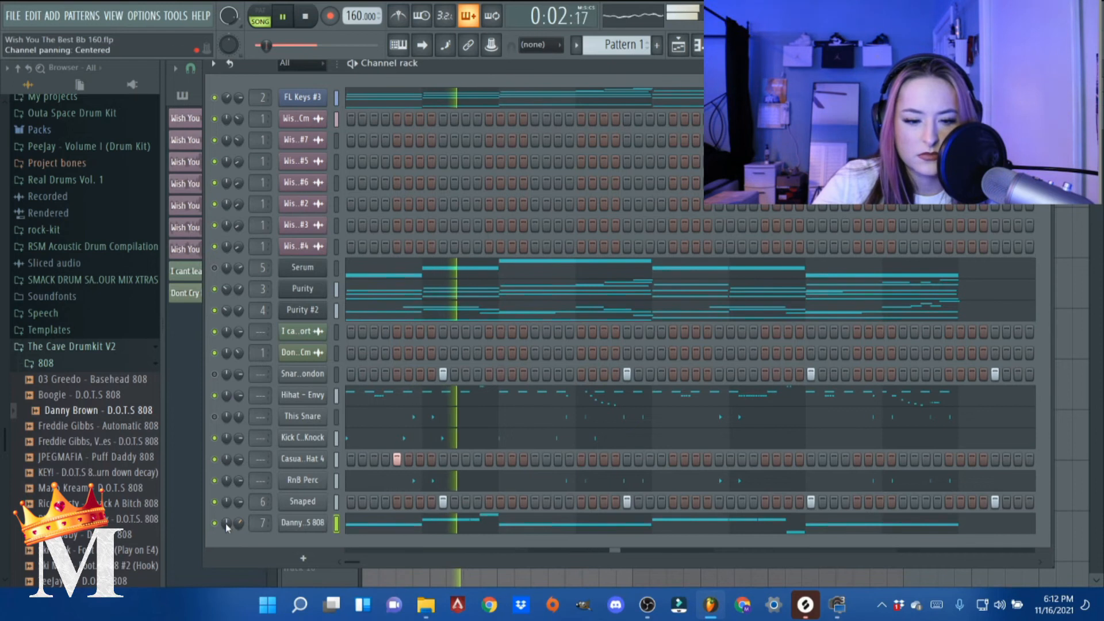
{"action": "left_click", "coordinate": [306, 525]}
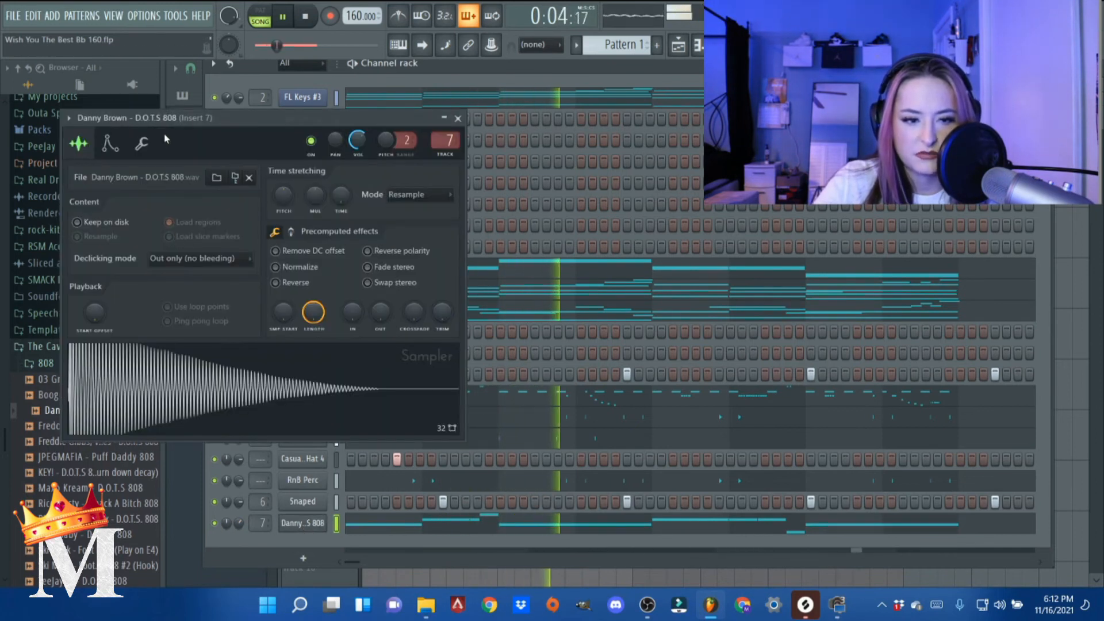
{"action": "left_click", "coordinate": [110, 143]}
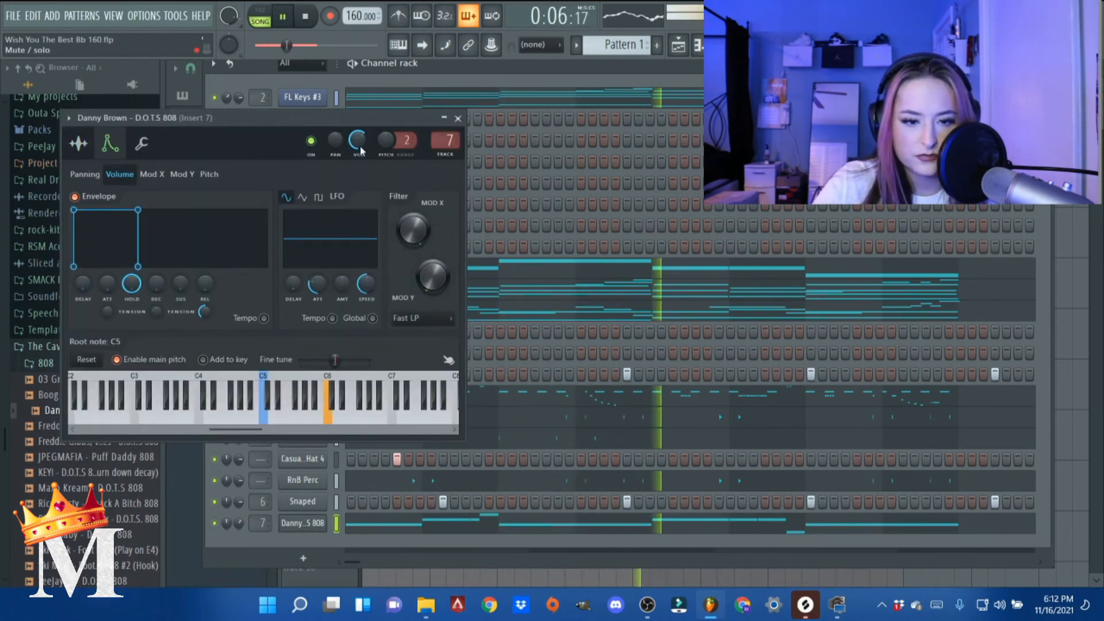
{"action": "left_click", "coordinate": [457, 118]}
{"action": "key", "text": "F9"}
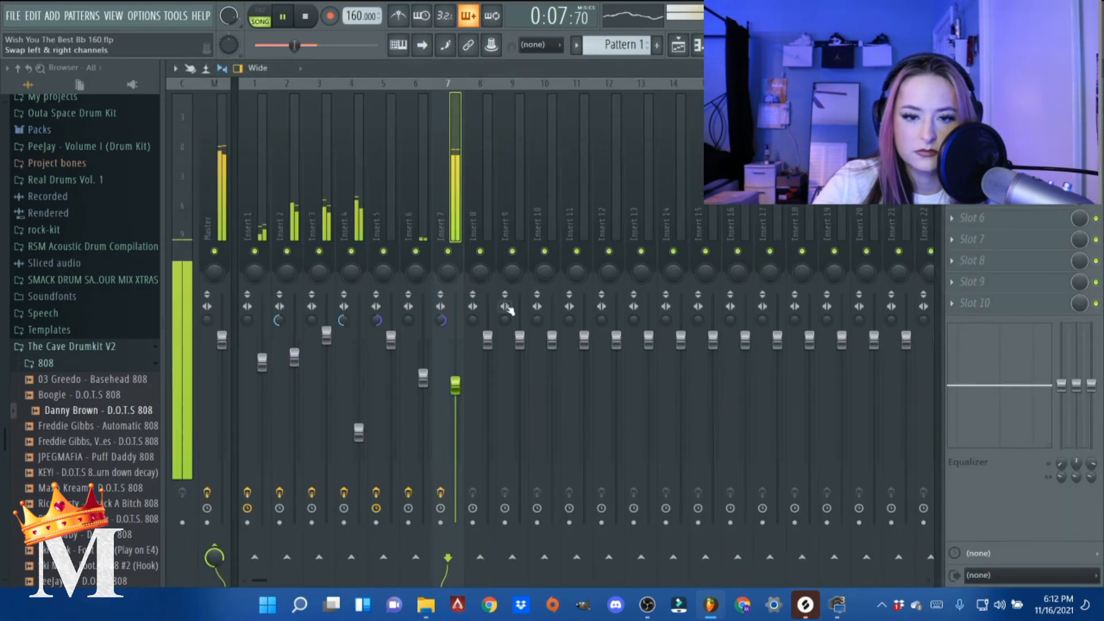
- Play the full mix again and raise the 808 mixer track's volume to about 84%
{"action": "key", "text": "space"}
{"action": "right_click", "coordinate": [448, 252]}
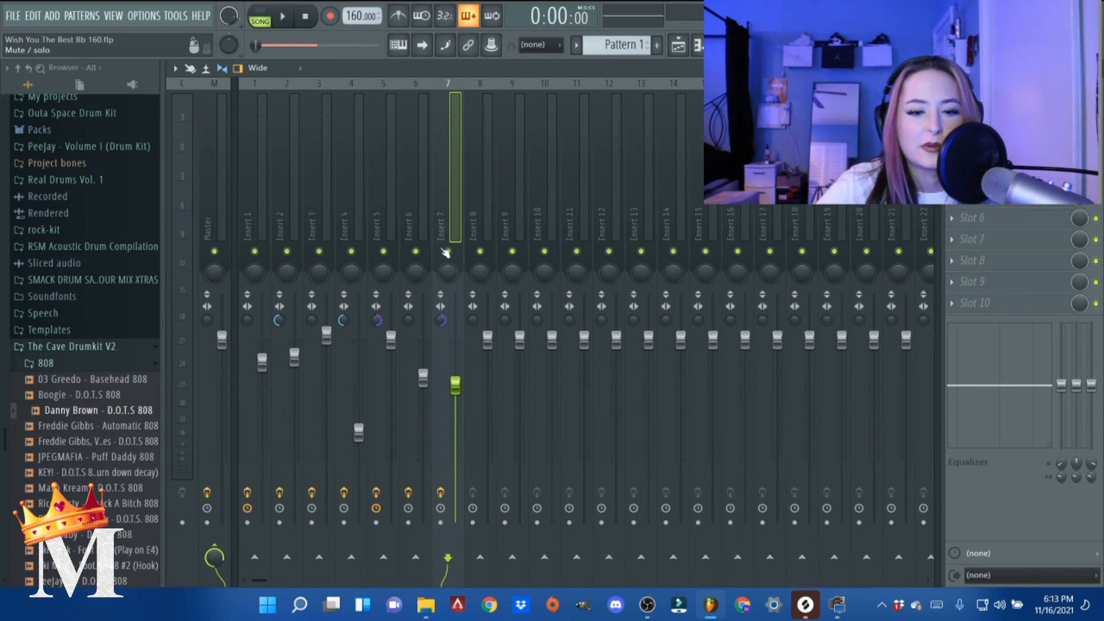
{"action": "key", "text": "space"}
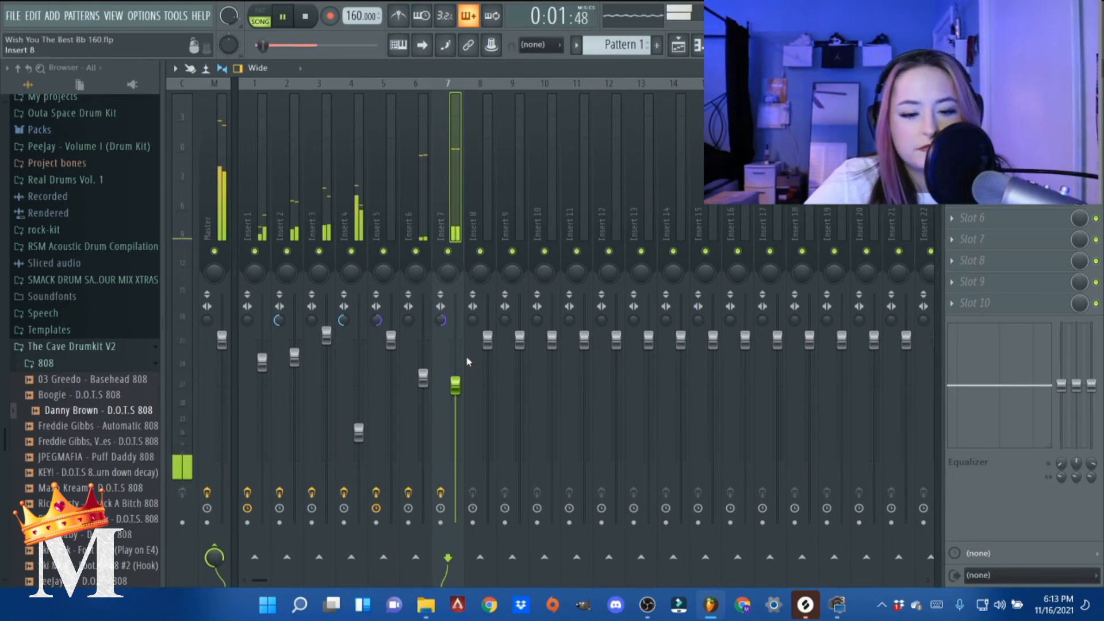
{"action": "left_click_drag", "start_coordinate": [456, 385], "coordinate": [455, 369]}
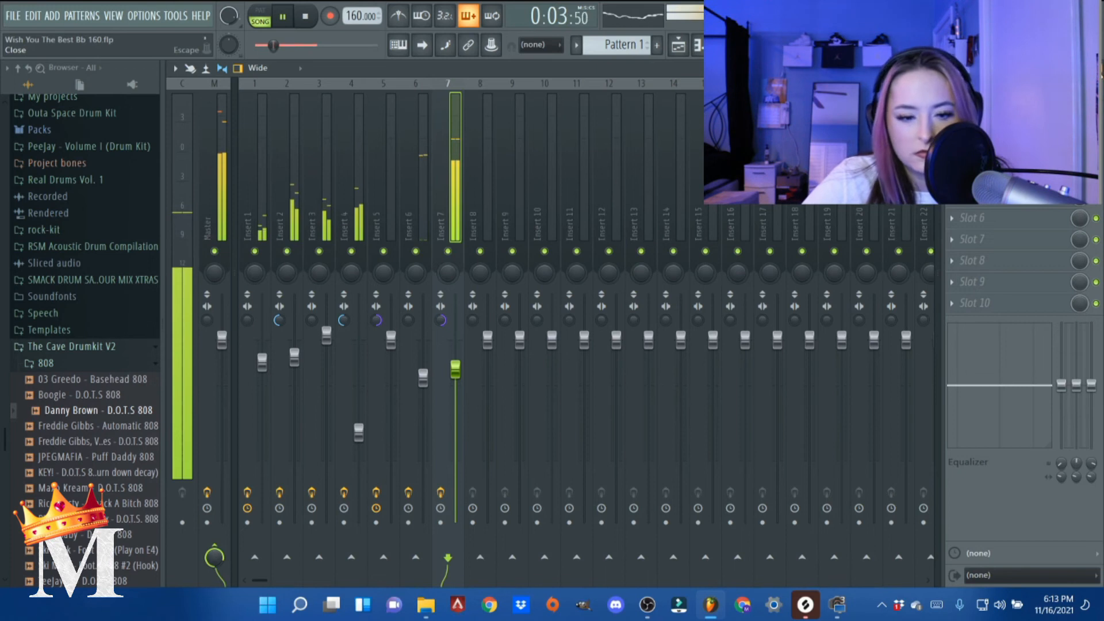
- Add the Sada Baby - D.O.T.S Hi Hat sample from The Cave Drumkit V2 as a channel below the 808
{"action": "left_click", "coordinate": [1096, 68]}
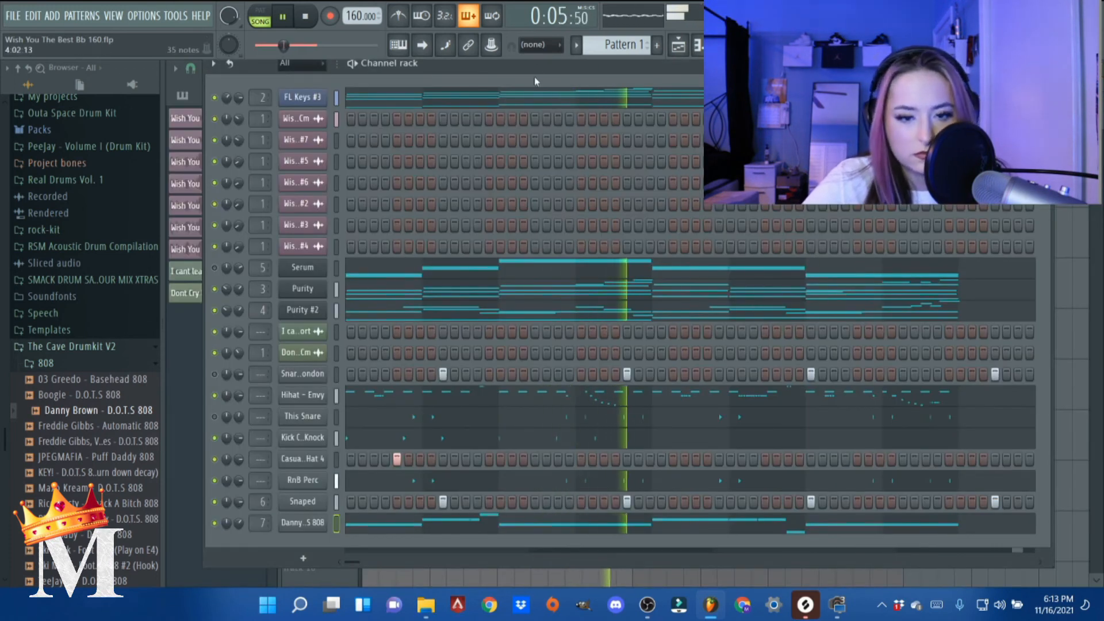
{"action": "left_click_drag", "start_coordinate": [539, 60], "coordinate": [551, 58]}
{"action": "key", "text": "space"}
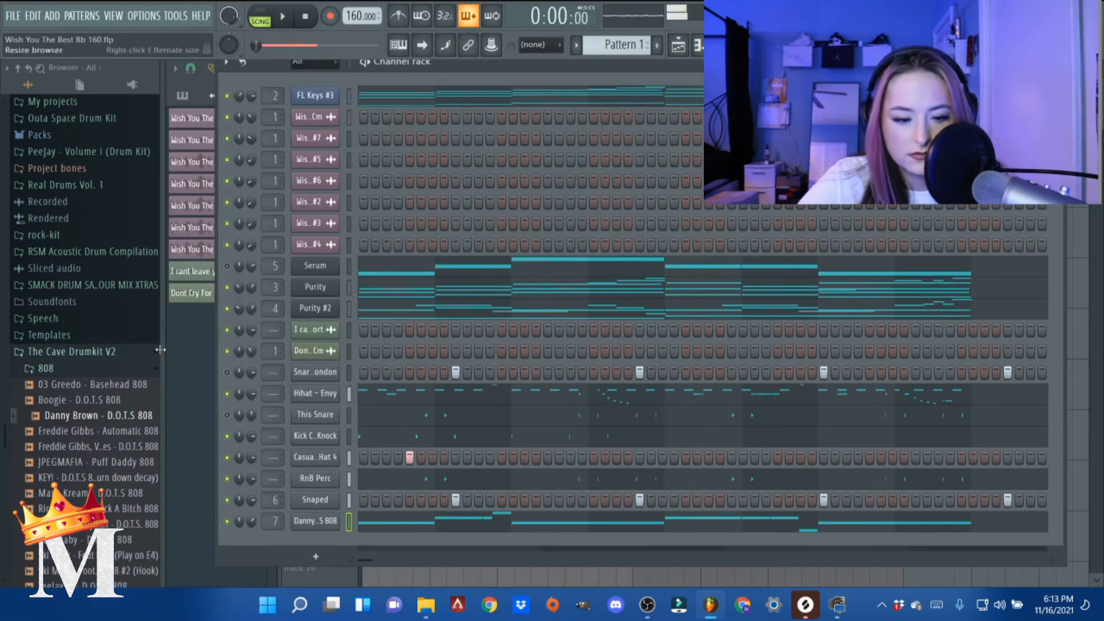
{"action": "left_click", "coordinate": [79, 372]}
{"action": "left_click", "coordinate": [82, 421]}
{"action": "left_click_drag", "start_coordinate": [92, 466], "coordinate": [328, 535]}
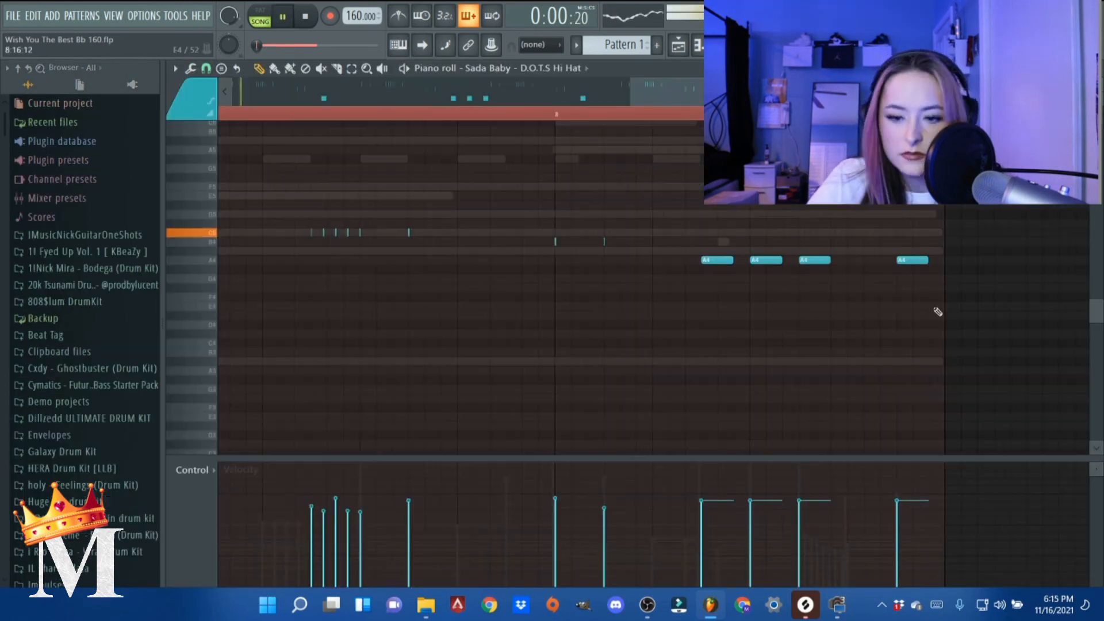
- Reduce the velocity of the second A4 hi-hat note in the closing group of bar 8 and play the pattern
{"action": "key", "text": "space"}
{"action": "scroll", "coordinate": [834, 421], "scroll_direction": "down", "scroll_amount": 6}
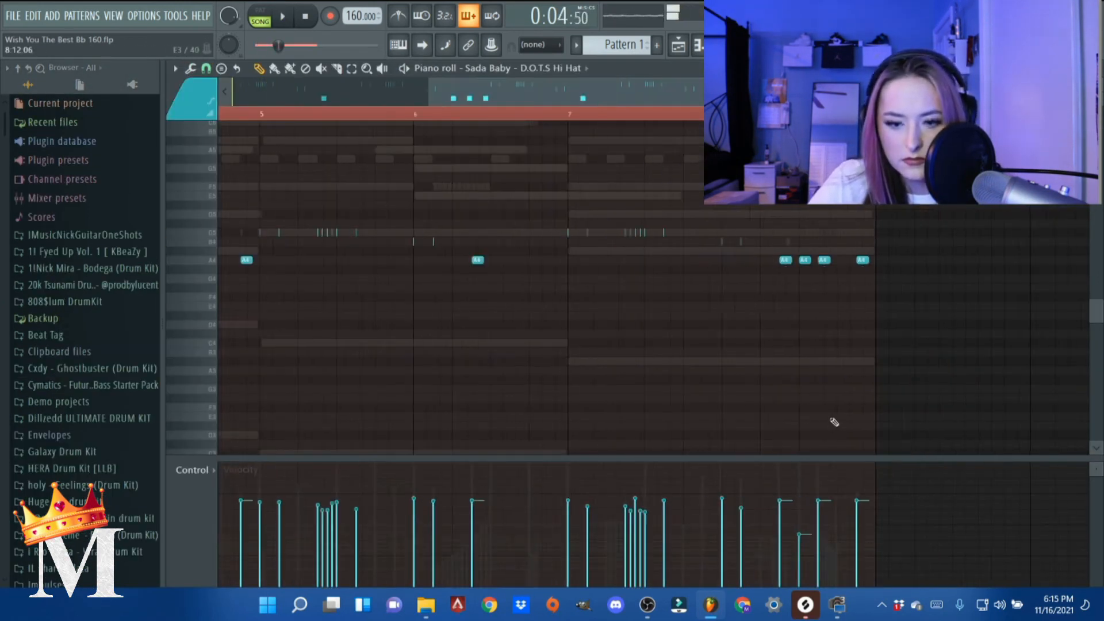
{"action": "key", "text": "space"}
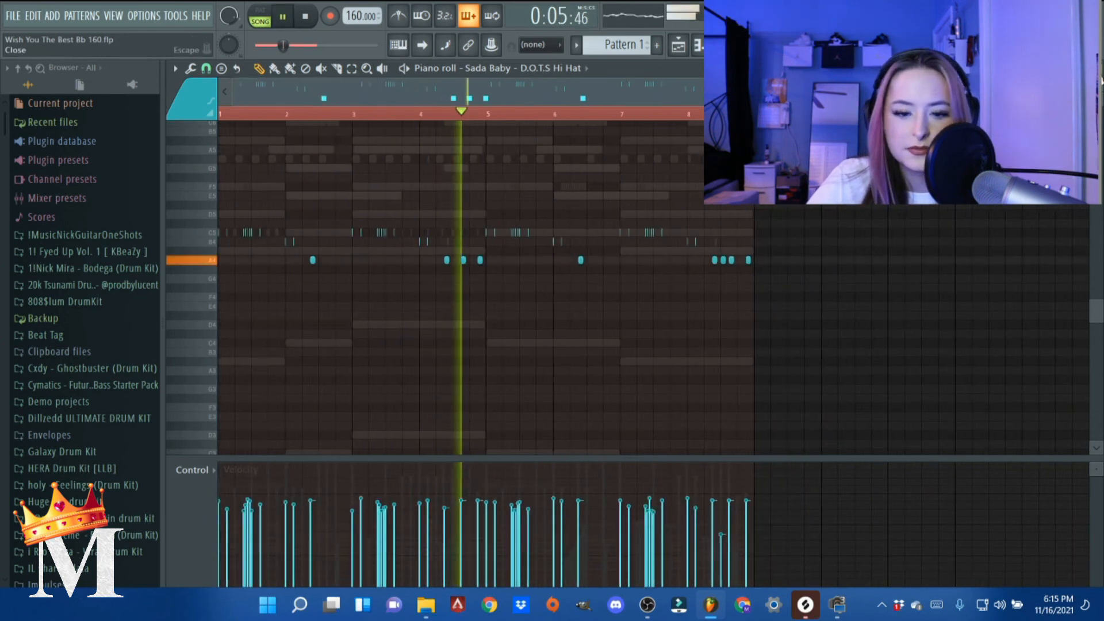
- Route the Sada Baby hi-hat channel to mixer track 8 and lower that track's volume while the beat plays
{"action": "key", "text": "F6"}
{"action": "key", "text": "space"}
{"action": "left_click_drag", "start_coordinate": [262, 549], "coordinate": [261, 537]}
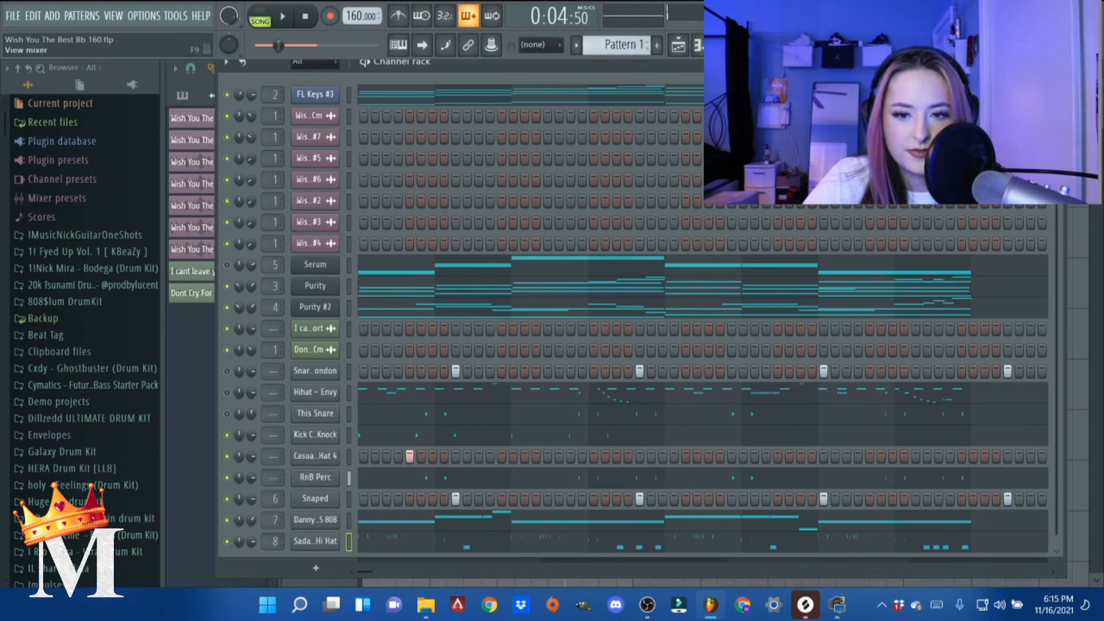
{"action": "key", "text": "F9"}
{"action": "key", "text": "space"}
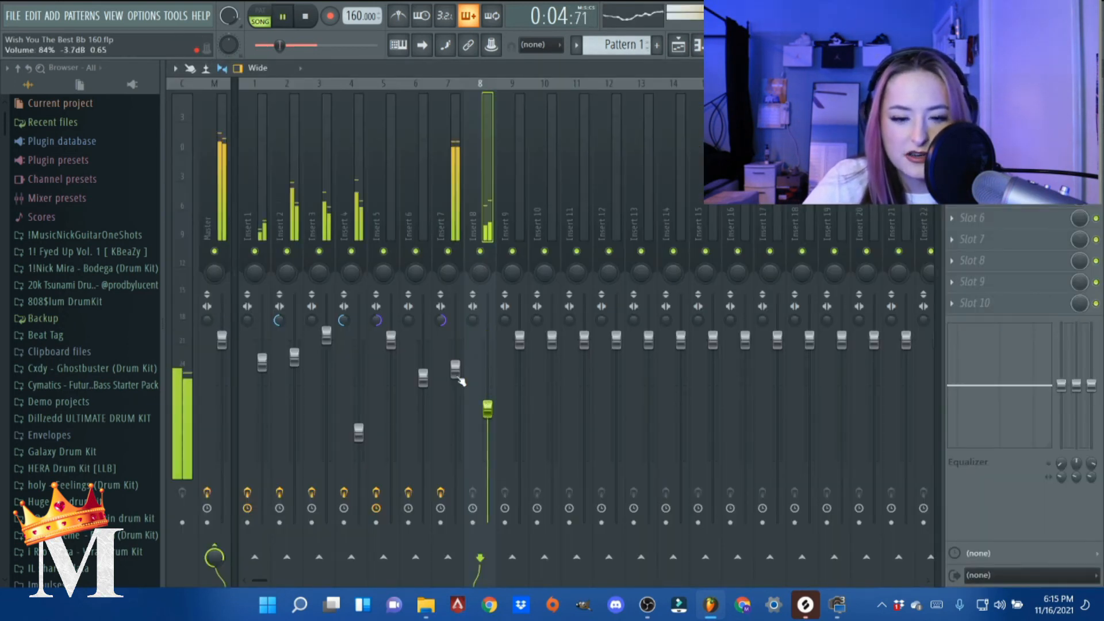
{"action": "key", "text": "space"}
- Insert Looperator in slot 6 of mixer track 8 and choose the Choir And More preset while the beat plays
{"action": "left_click", "coordinate": [952, 218]}
{"action": "mouse_move", "coordinate": [984, 241]}
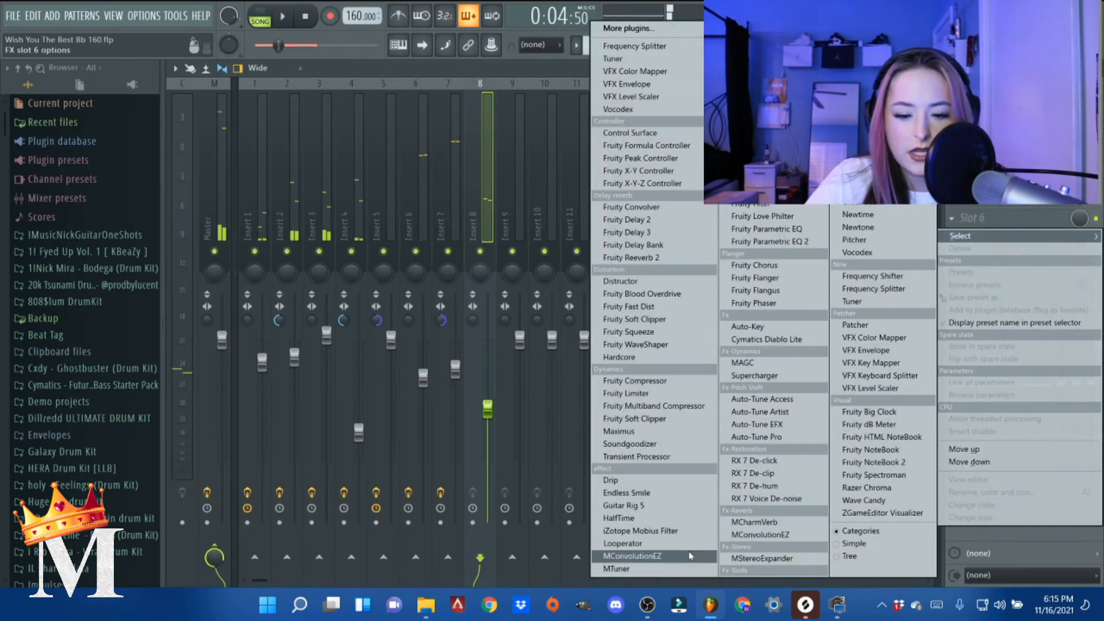
{"action": "left_click", "coordinate": [666, 544]}
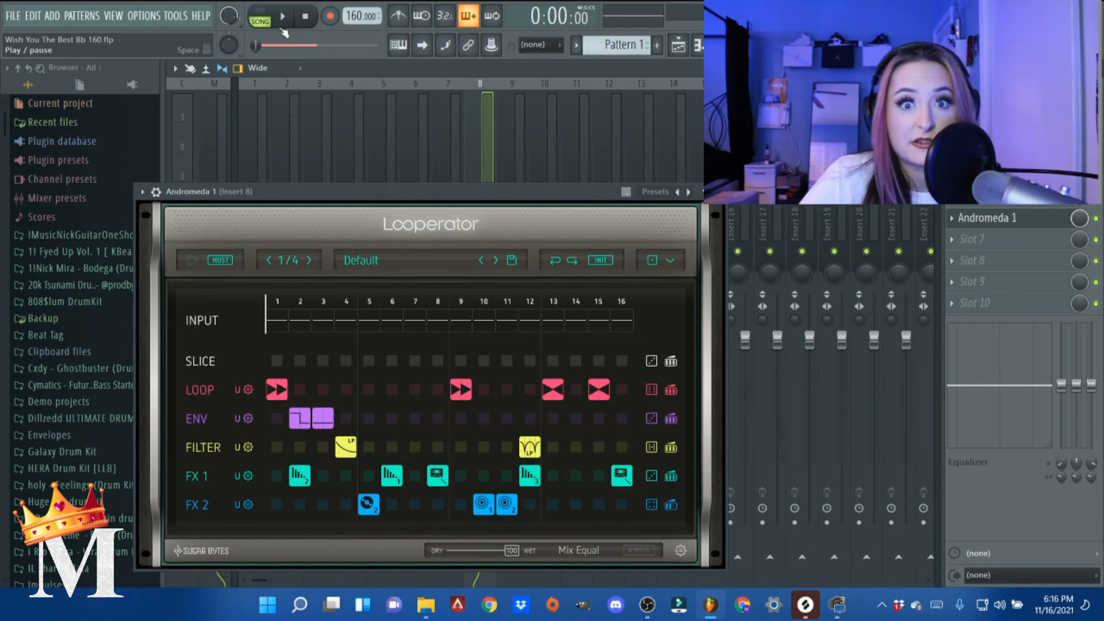
{"action": "left_click", "coordinate": [282, 19]}
{"action": "left_click_drag", "start_coordinate": [564, 192], "coordinate": [720, 90]}
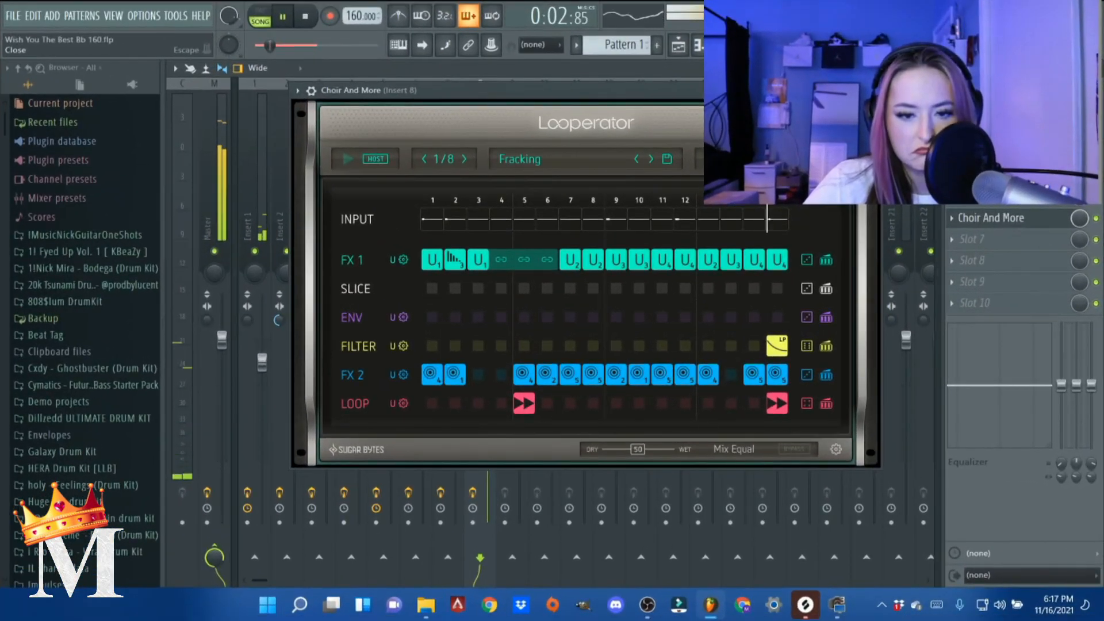
{"action": "left_click", "coordinate": [735, 111]}
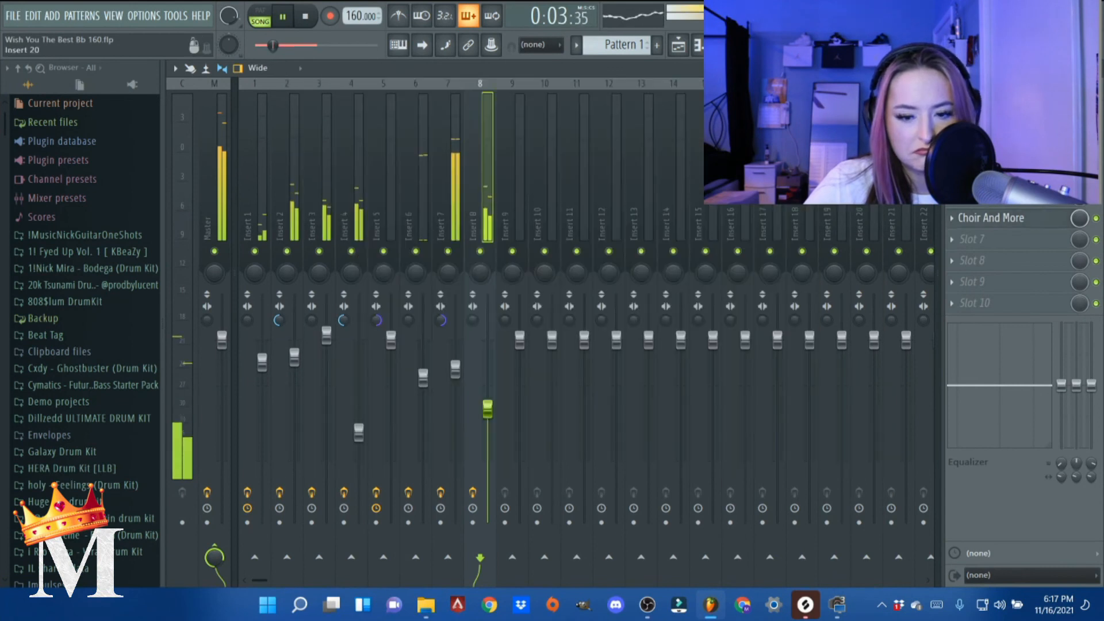
- Solo mixer track 8 to hear the hi-hat effect, restore the full mix, and return to the playlist
{"action": "right_click", "coordinate": [486, 251]}
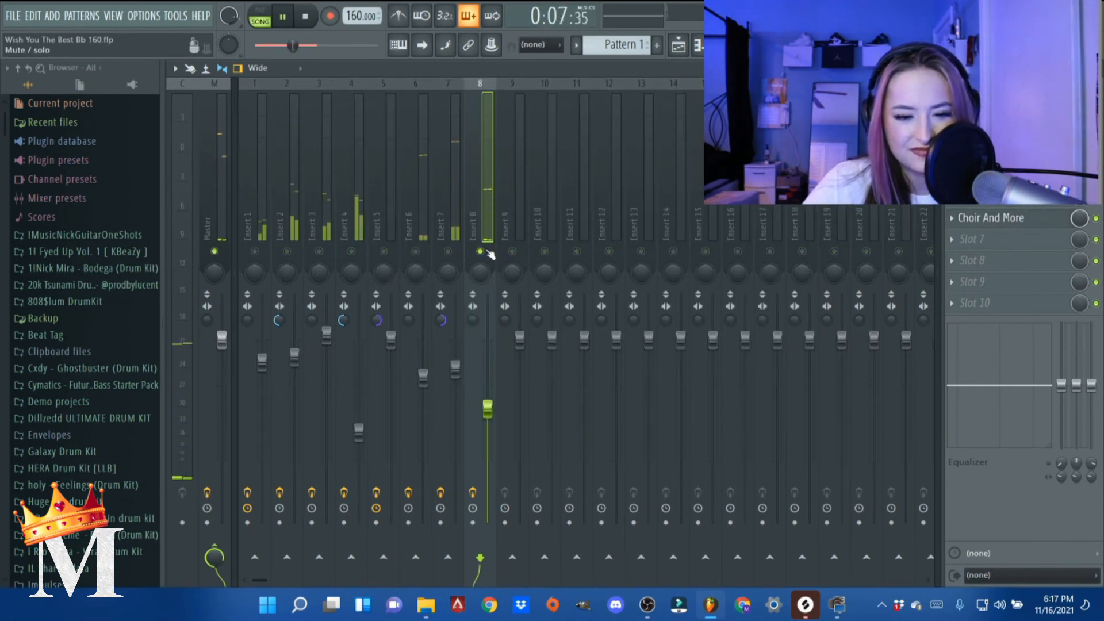
{"action": "right_click", "coordinate": [486, 251]}
{"action": "key", "text": "F6"}
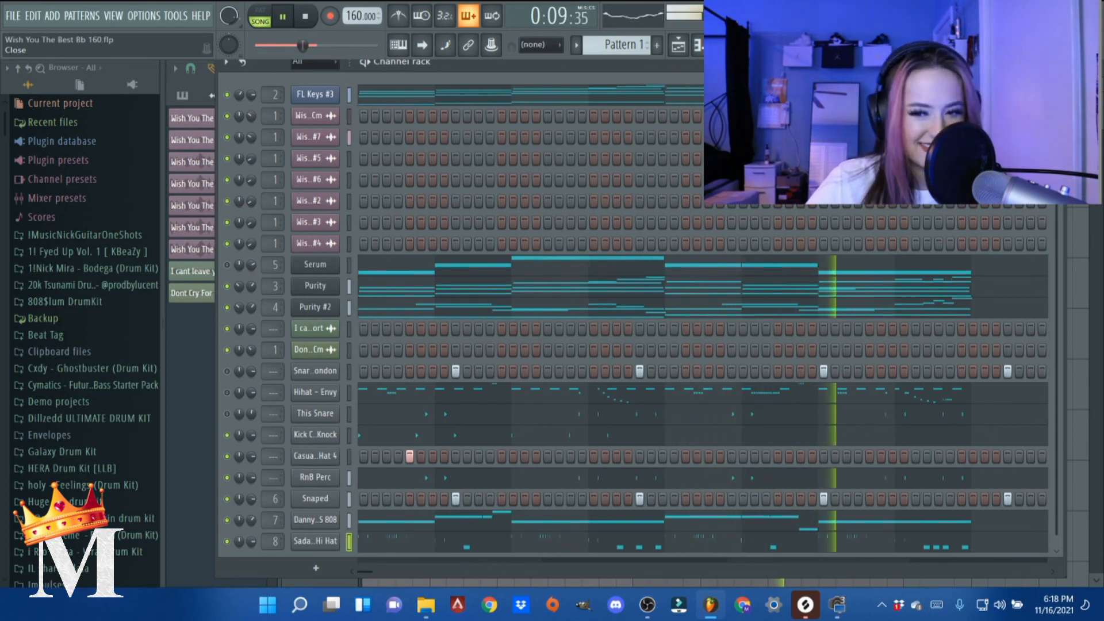
{"action": "key", "text": "space"}
{"action": "left_click", "coordinate": [1056, 62]}
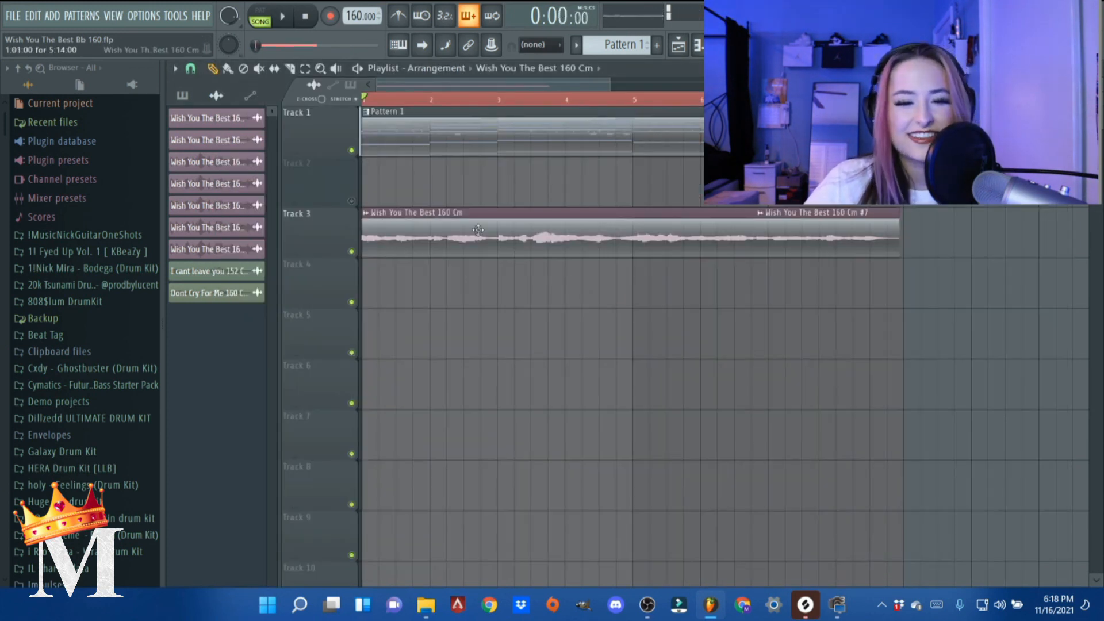